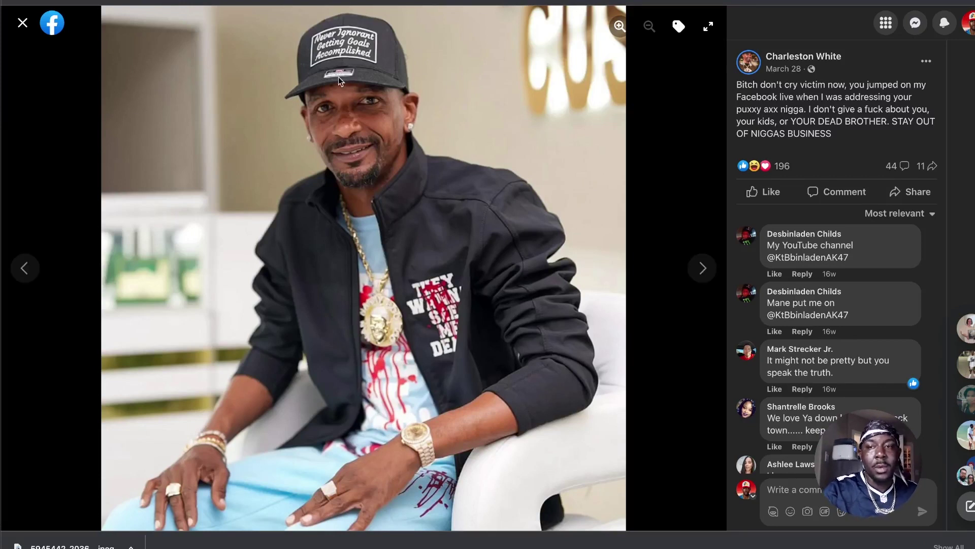
Step: Copy the portrait photo from the Facebook post and paste it onto the blank artboard in Adobe Illustrator
right_click(395, 110)
click(413, 145)
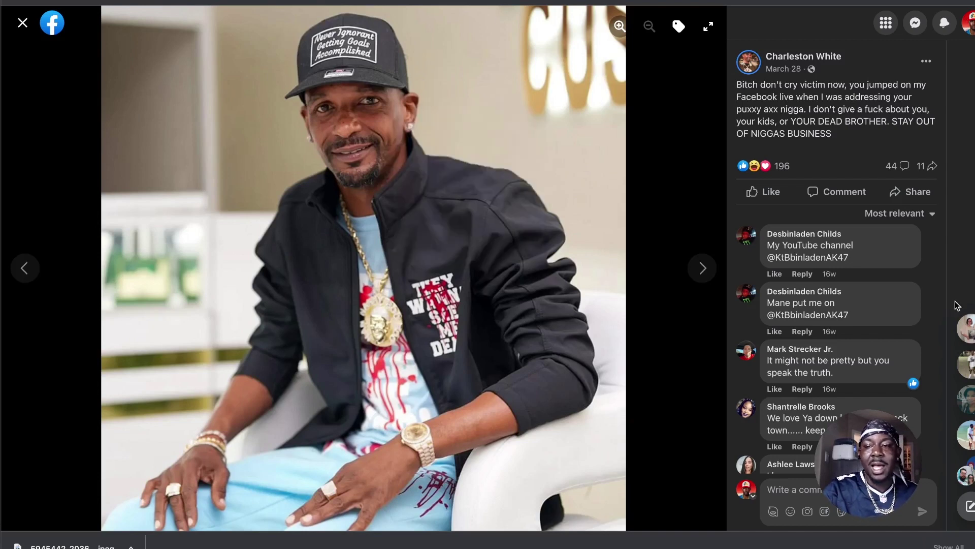
click(967, 410)
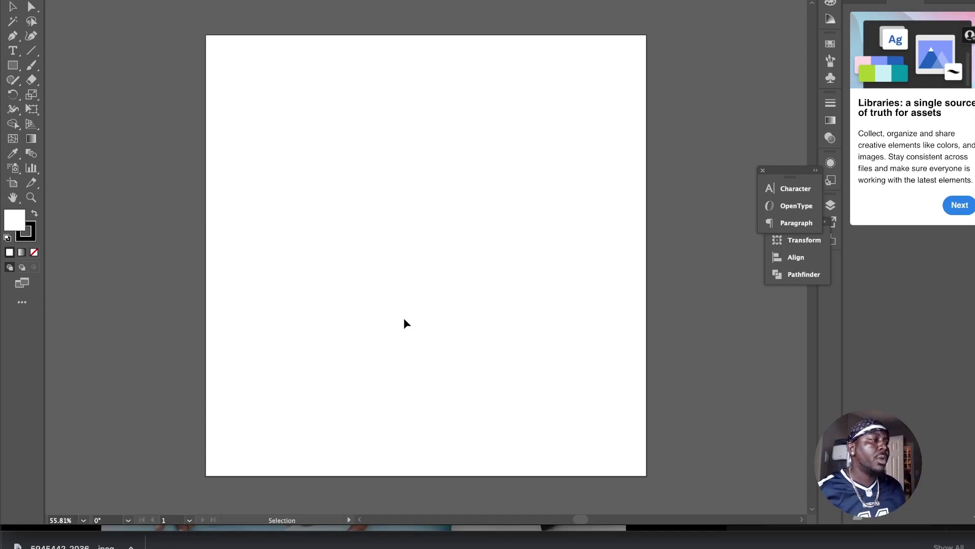
key(ctrl+v)
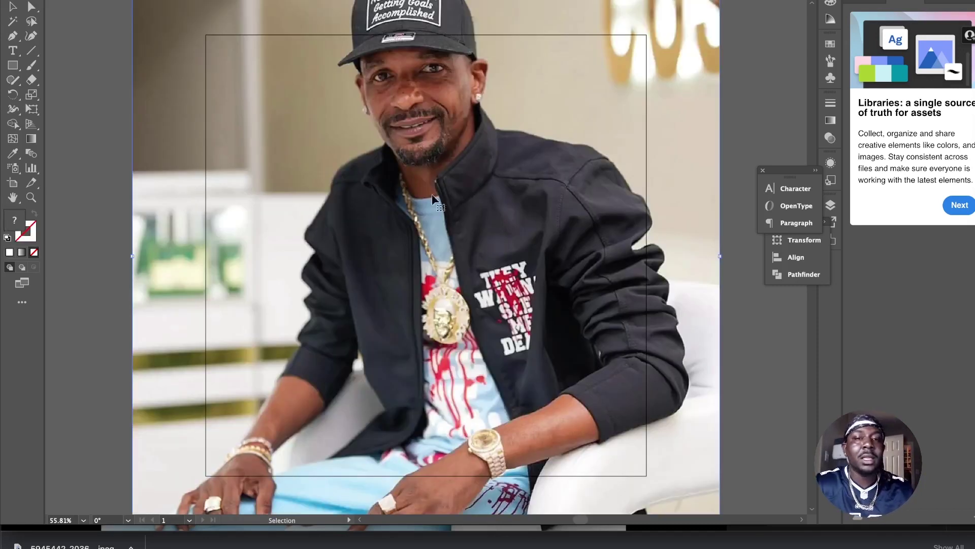
Step: Enlarge and position the photo so the head and shoulders fill the artboard, and lock it
drag(487, 168, 486, 184)
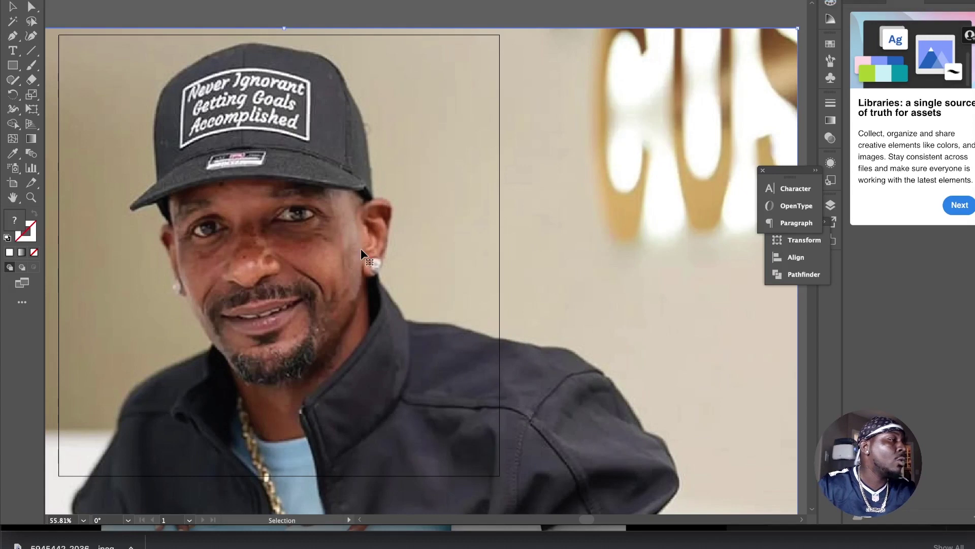
key(super+2)
scroll(161, 204, left, 1)
scroll(161, 204, left, 4)
scroll(161, 203, up, 1)
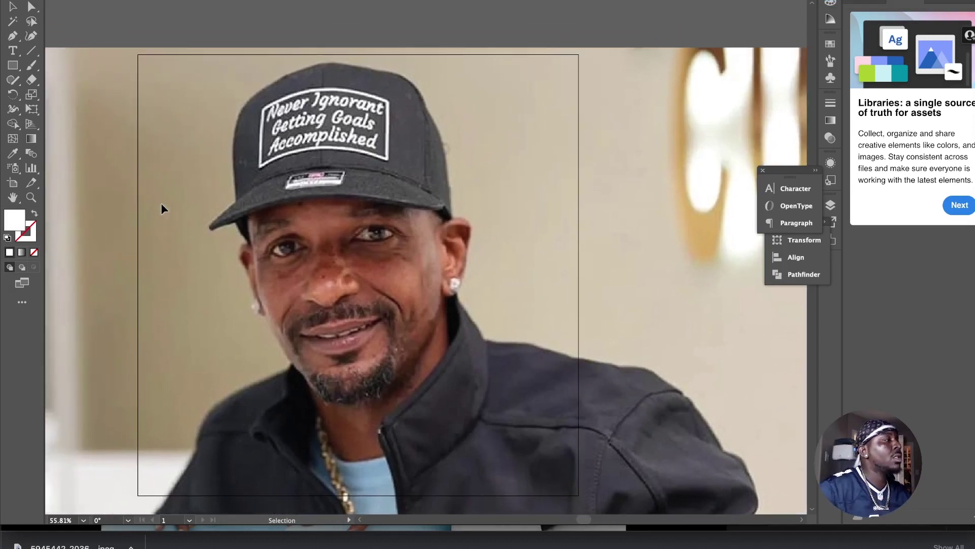
Step: Draw a long, very thin black ellipse without a stroke across the cap's front and the background beside it
scroll(161, 204, down, 1)
scroll(367, 171, up, 5)
scroll(367, 172, down, 5)
scroll(367, 171, up, 5)
scroll(368, 172, down, 5)
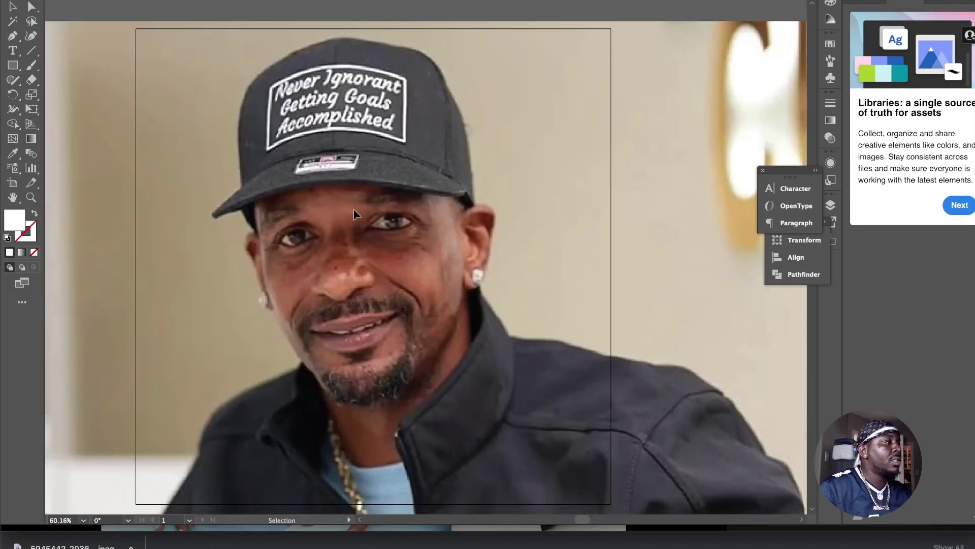
scroll(355, 209, up, 4)
scroll(355, 209, up, 2)
scroll(356, 209, left, 1)
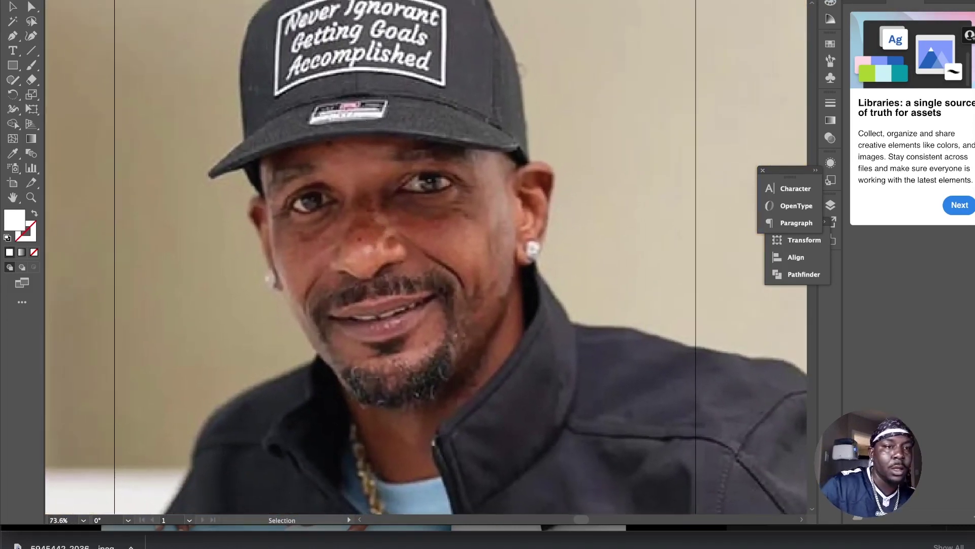
click(9, 69)
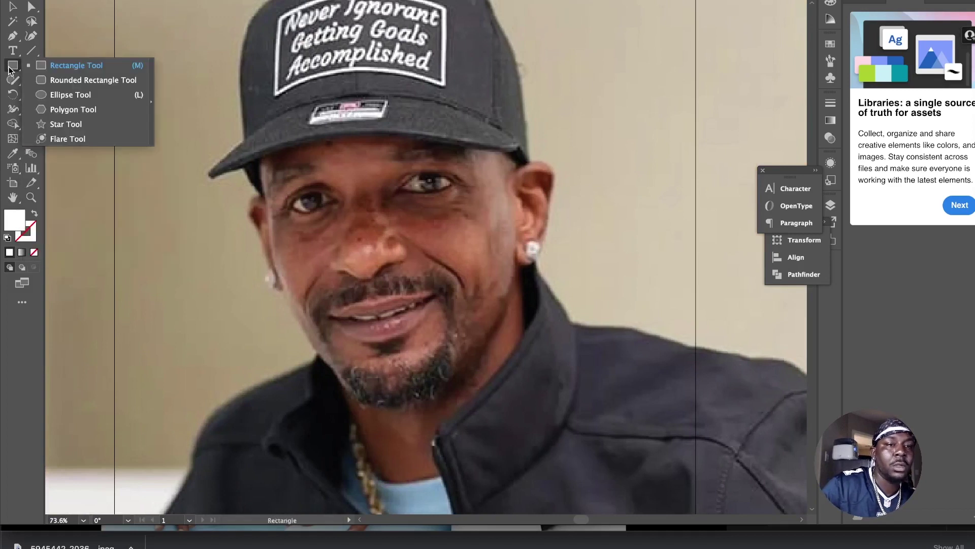
click(56, 94)
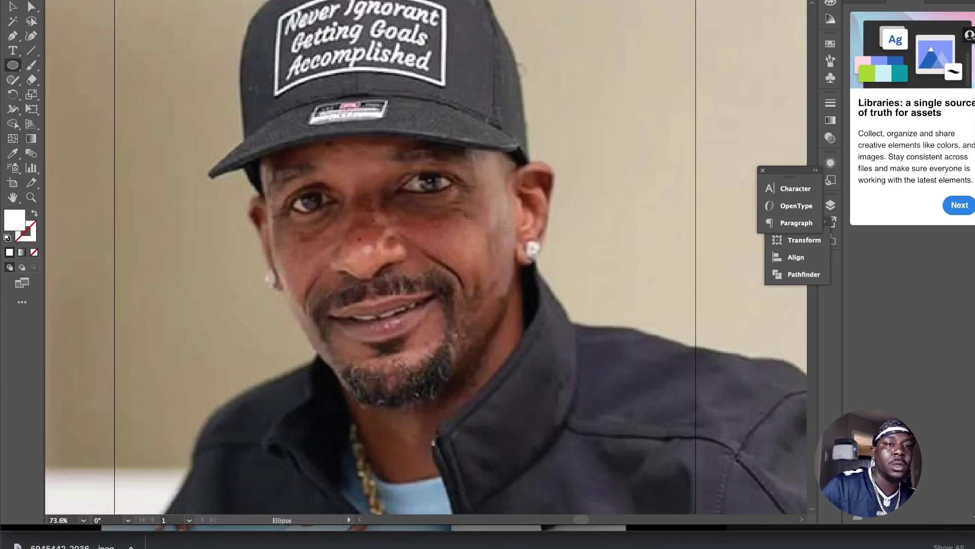
click(56, 1)
click(17, 24)
drag(76, 68, 312, 61)
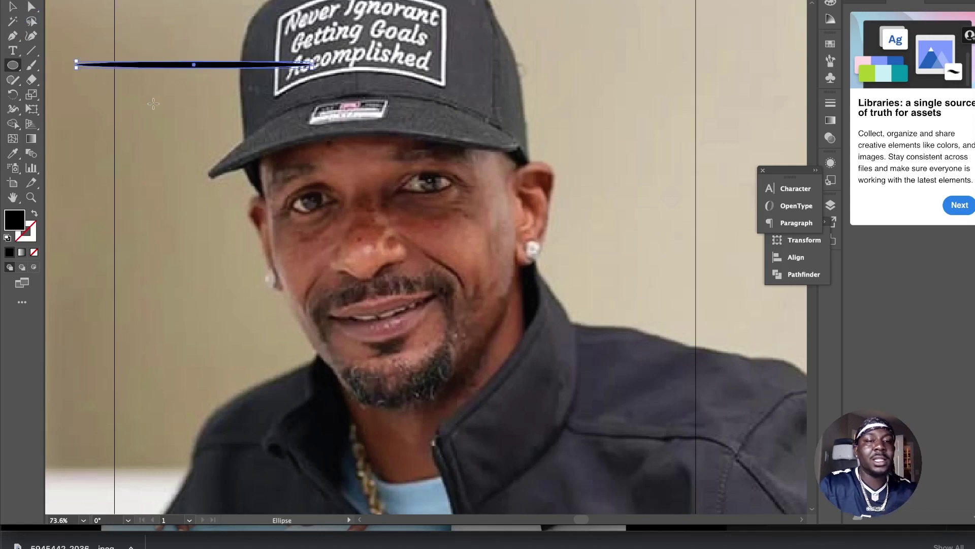
Step: Convert the anchor points at both ends of the thin ellipse to corners, giving it pointed tips
key(a)
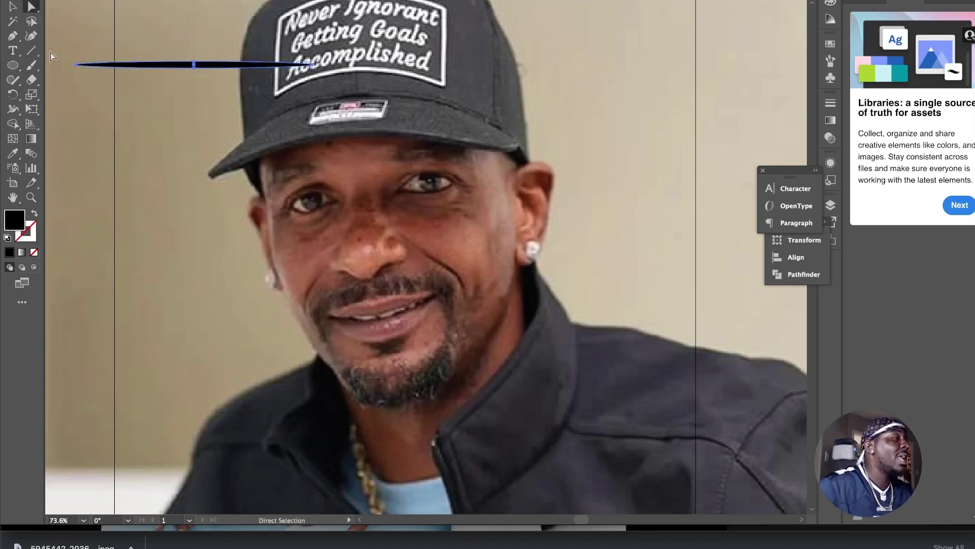
click(78, 66)
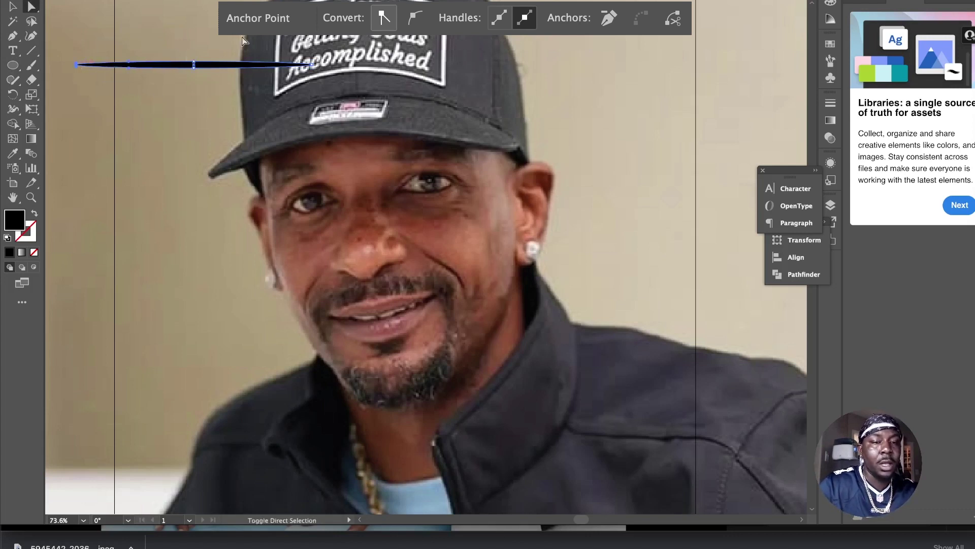
drag(310, 64, 311, 65)
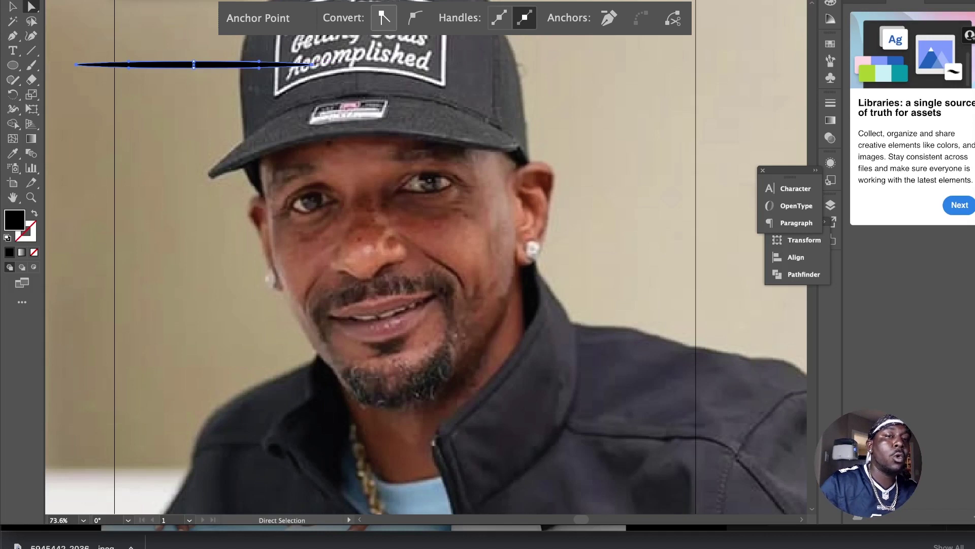
click(384, 18)
click(12, 7)
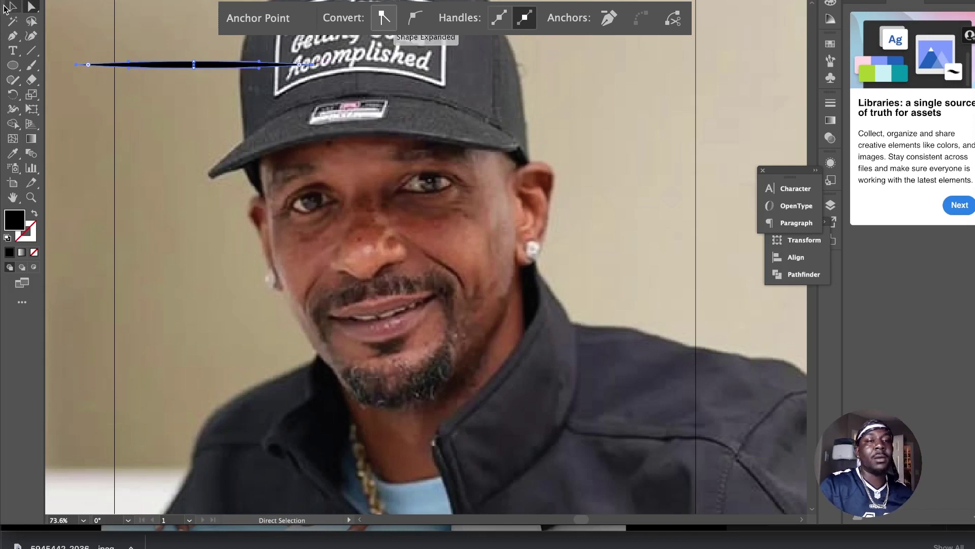
click(133, 32)
Step: Save the pointed ellipse as a new Art Brush with the default options and move the original shape off the artboard
drag(195, 73, 668, 73)
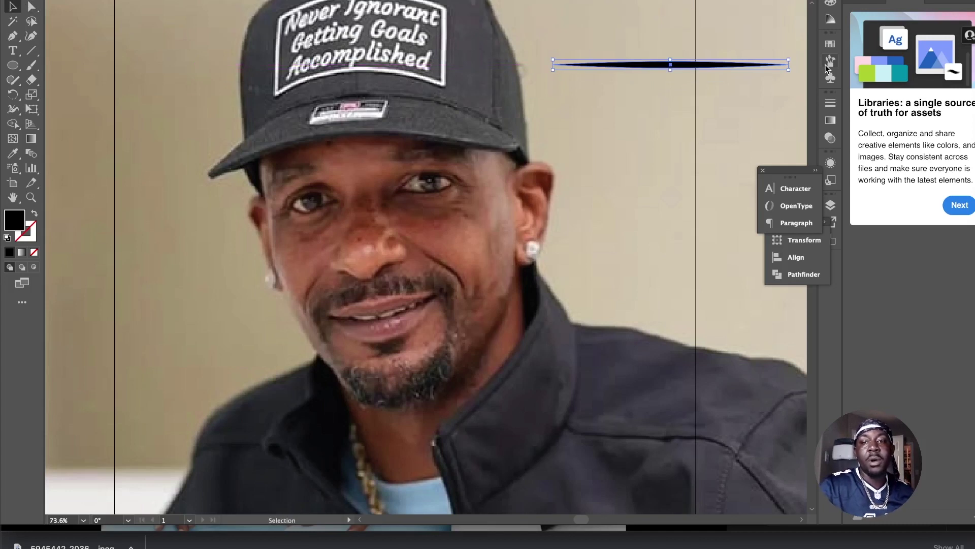
click(830, 61)
mouse_move(642, 70)
mouse_down()
mouse_move(615, 163)
mouse_move(599, 156)
mouse_up()
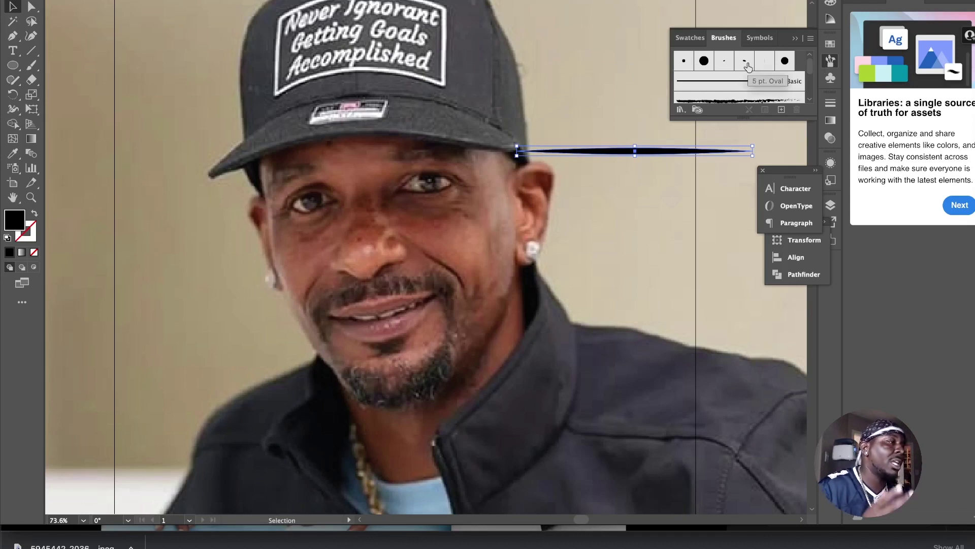
scroll(748, 68, down, 5)
scroll(755, 63, up, 1)
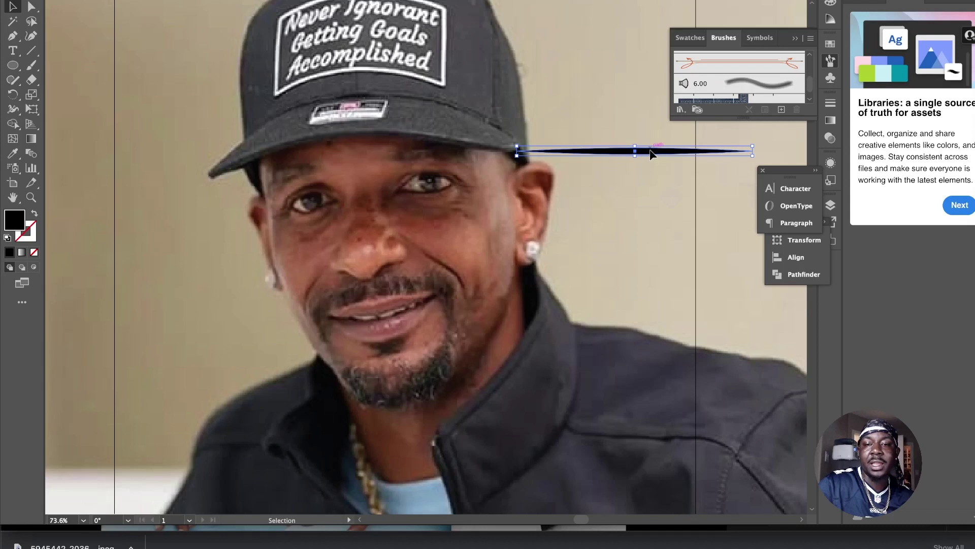
drag(651, 154, 720, 73)
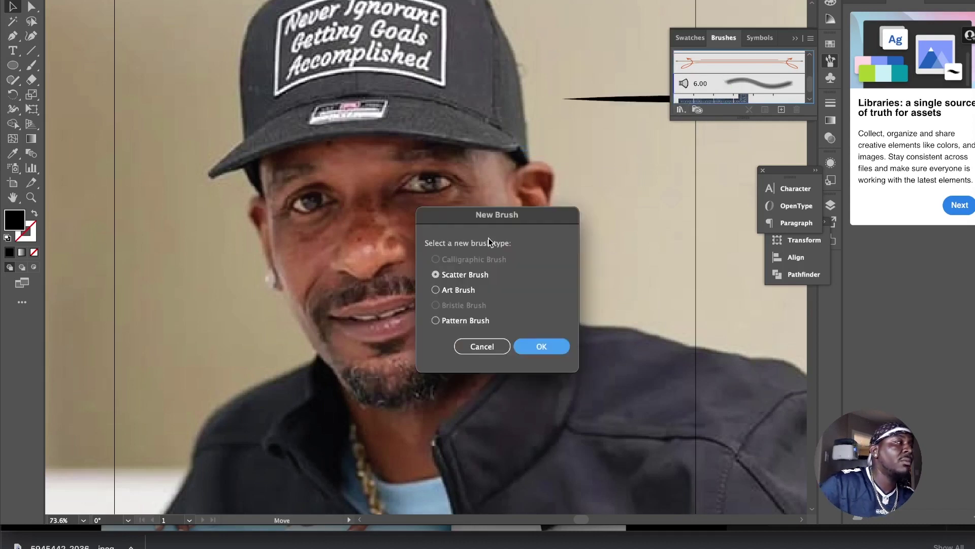
click(457, 291)
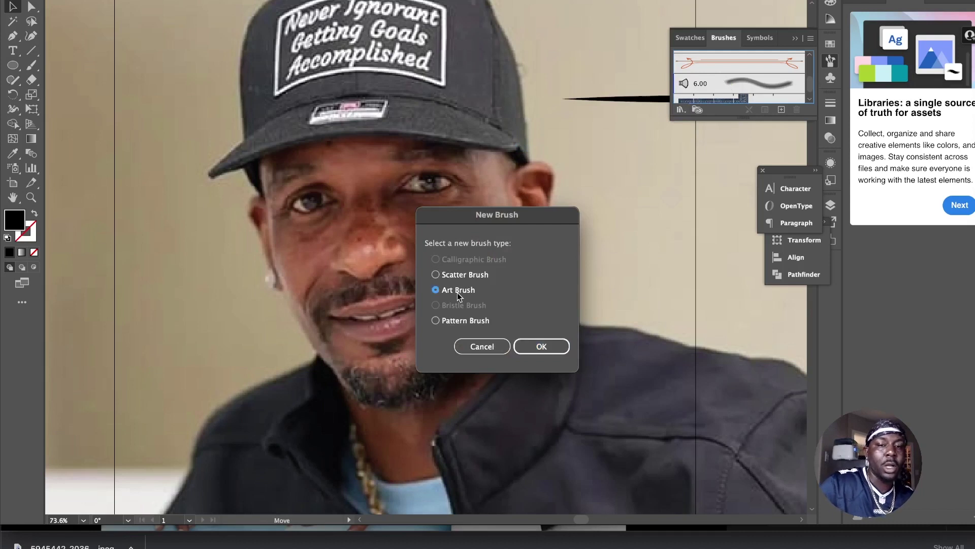
click(541, 345)
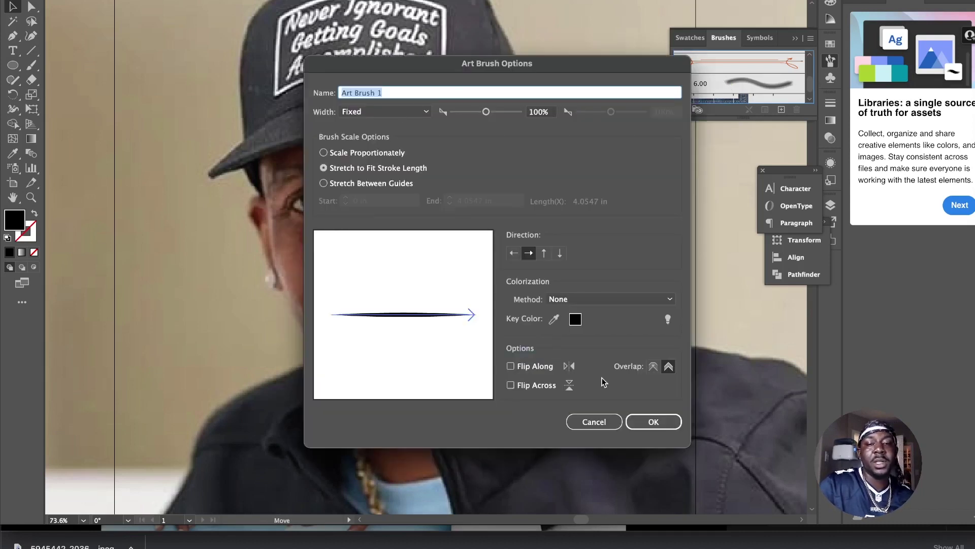
click(656, 422)
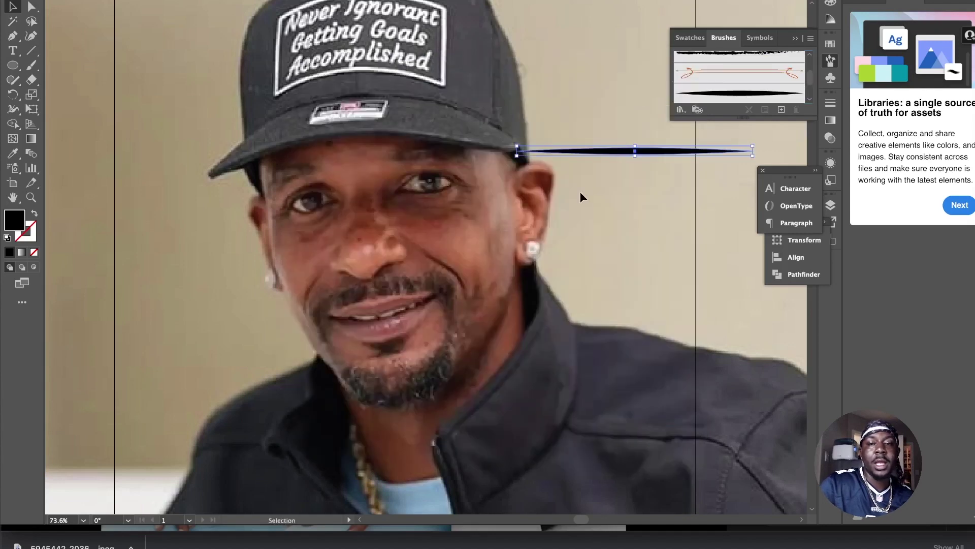
mouse_move(615, 151)
mouse_down()
mouse_move(774, 124)
mouse_move(756, 159)
mouse_move(788, 152)
mouse_up()
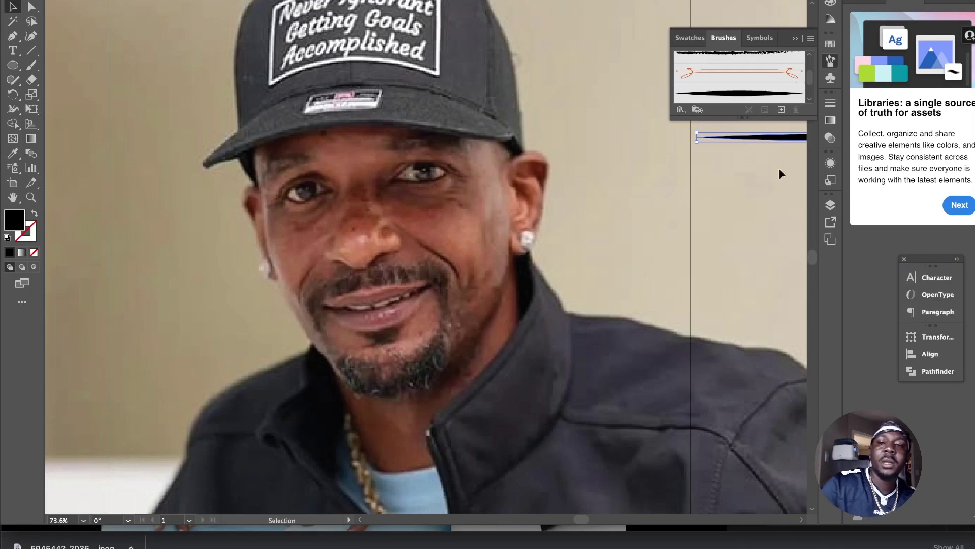
Step: Create a new layer above the photo's layer and name it LineArt
click(831, 204)
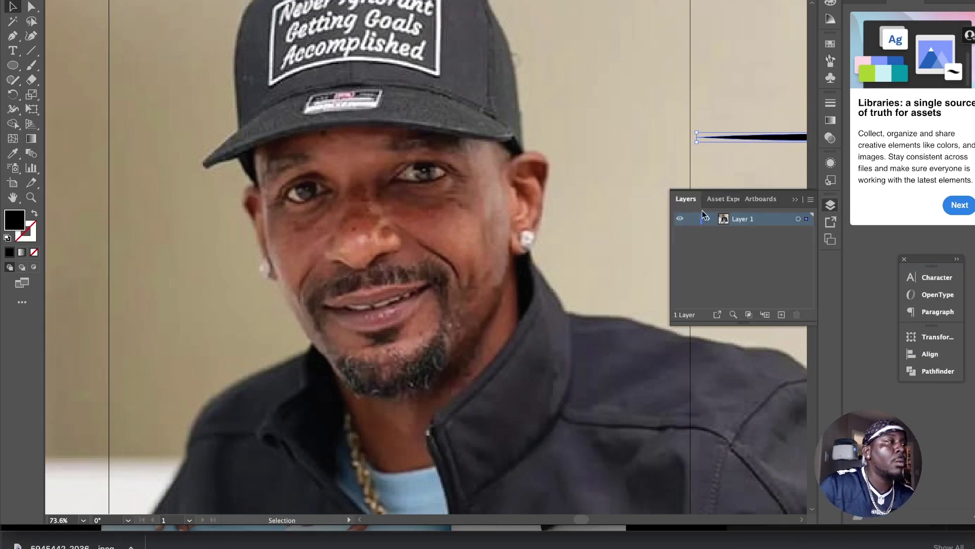
click(781, 315)
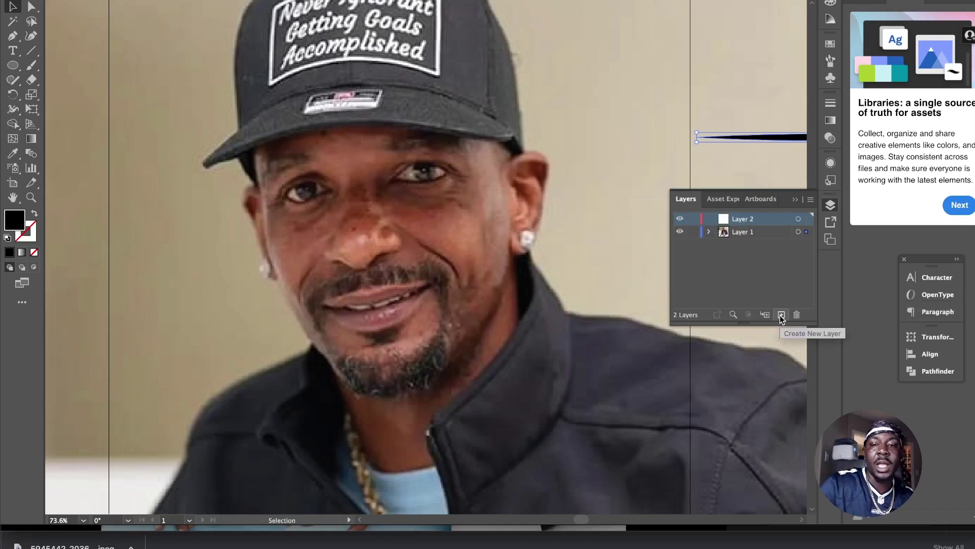
double_click(746, 223)
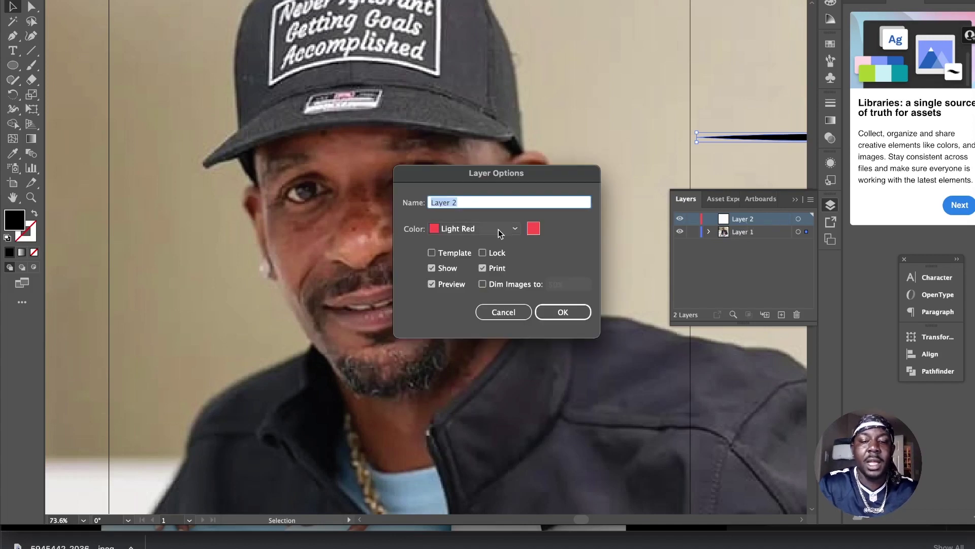
text(LineAr)
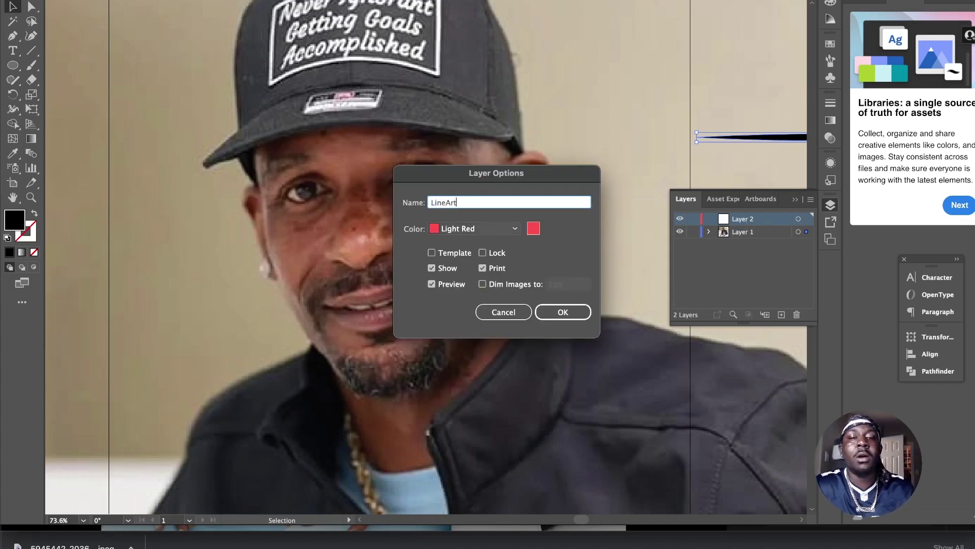
text(t)
key(Return)
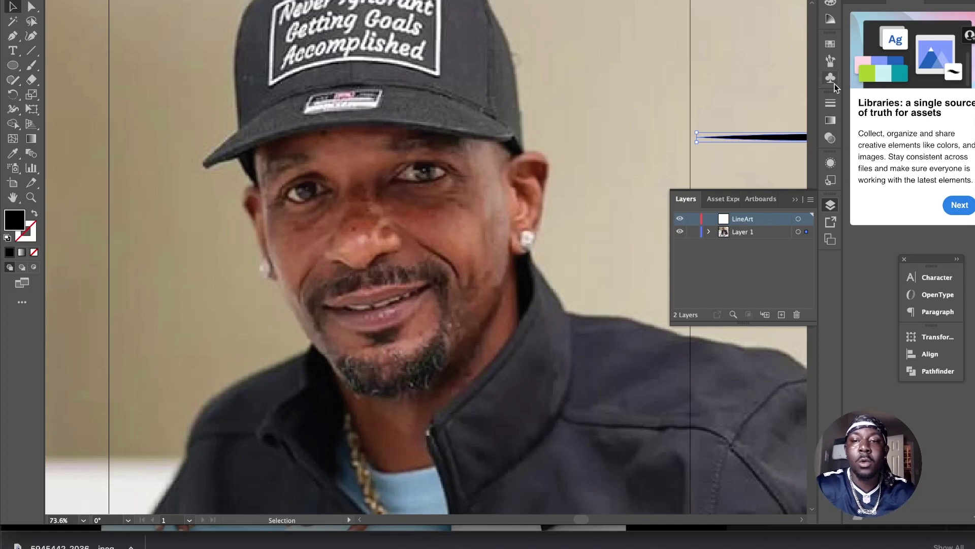
Step: Paint an outline stroke around the upper edge of the man's left ear using the Paintbrush and the new pointed art brush
click(831, 61)
click(736, 94)
scroll(407, 168, up, 3)
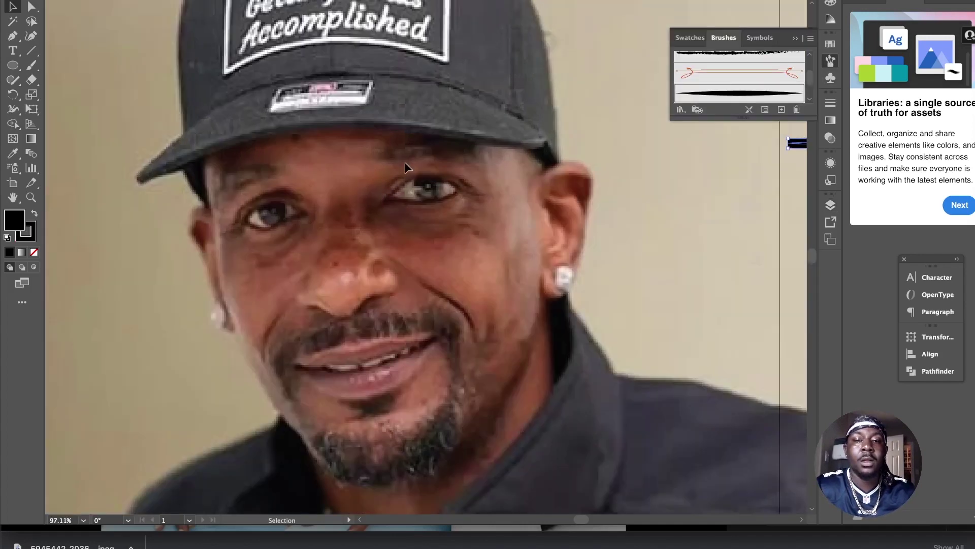
click(189, 179)
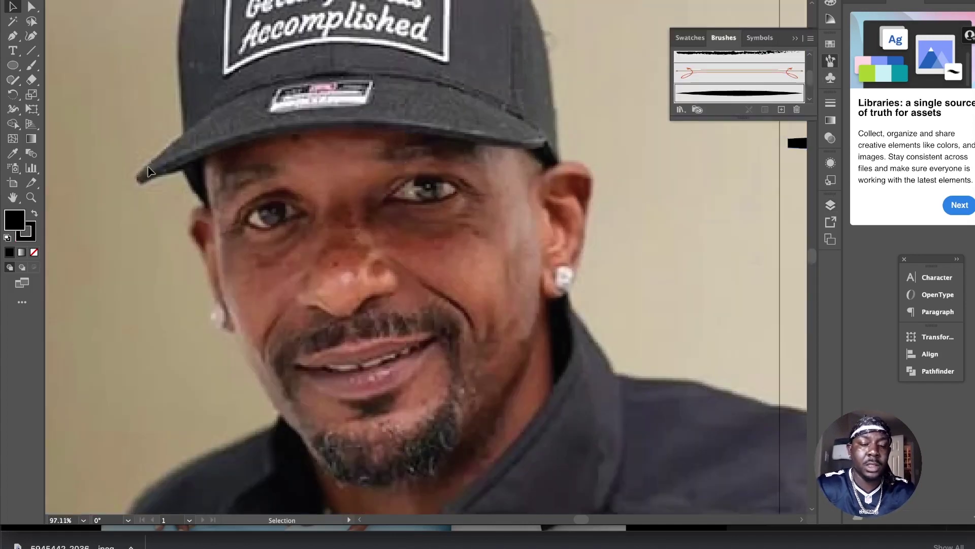
key(b)
double_click(32, 66)
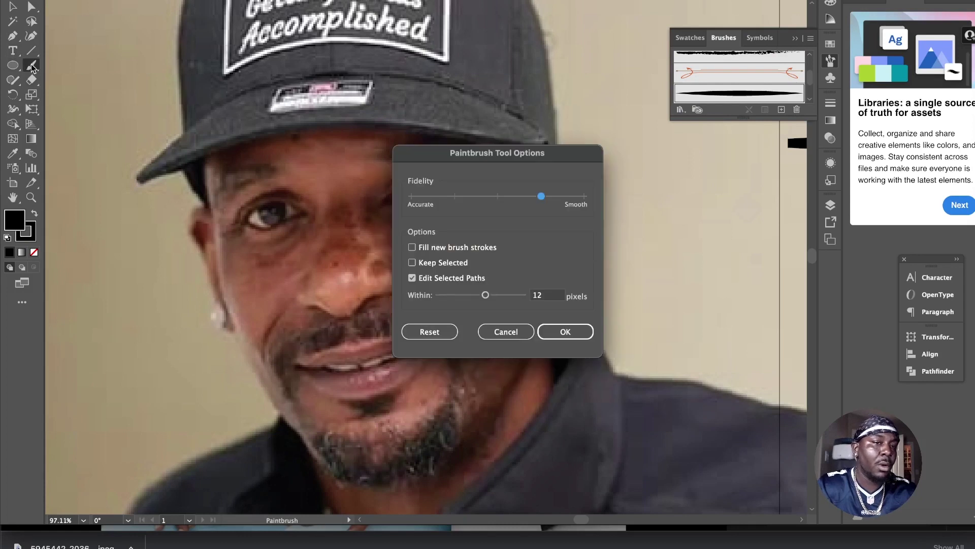
key(Return)
mouse_move(539, 176)
mouse_down()
mouse_move(590, 169)
mouse_move(589, 218)
mouse_up()
scroll(601, 132, up, 3)
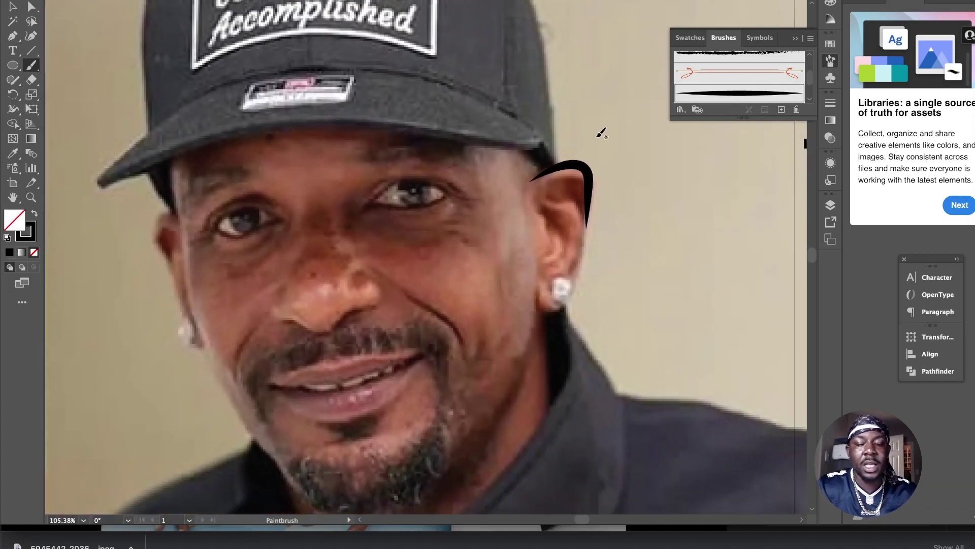
Step: Reduce the stroke weight of the ear outline to make the line thinner, and deselect it
key(v)
click(589, 169)
click(185, 0)
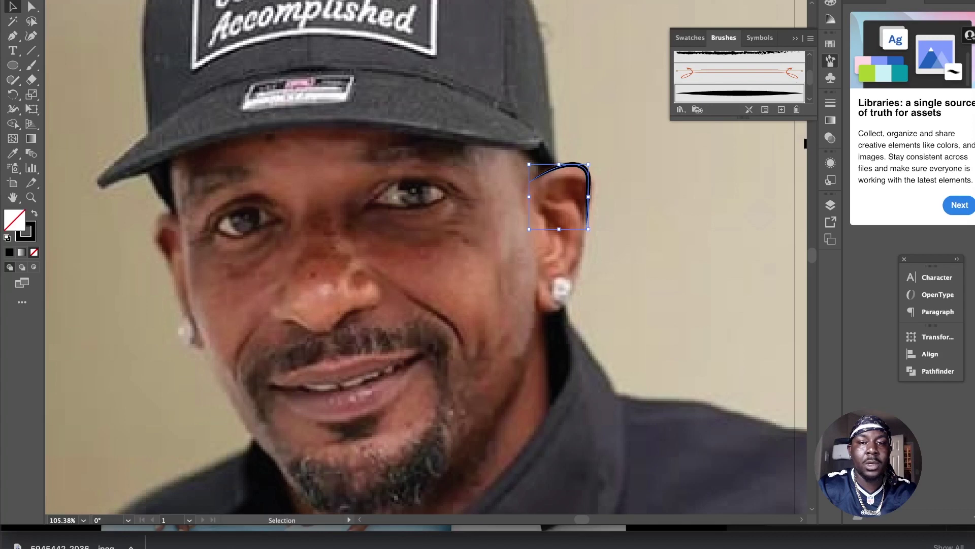
click(589, 110)
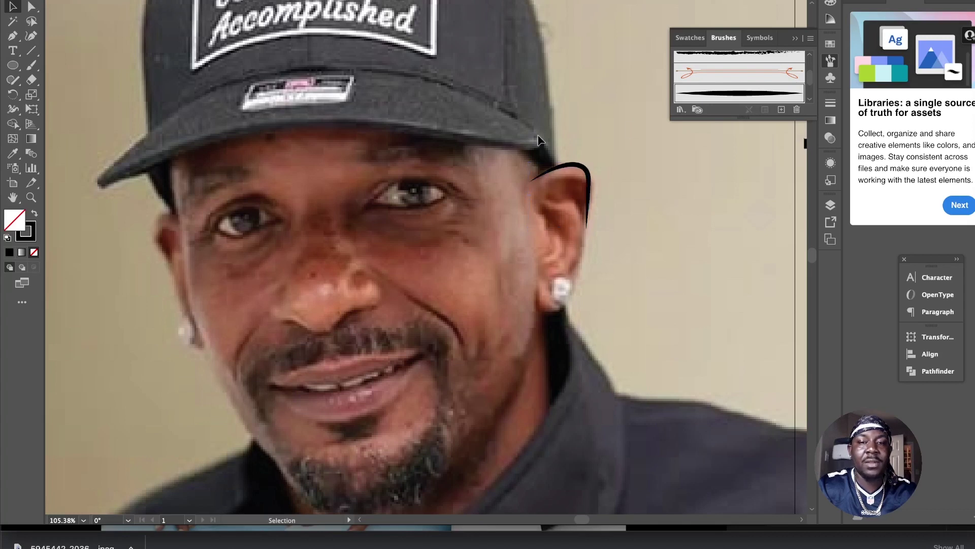
scroll(540, 140, up, 4)
scroll(539, 140, down, 4)
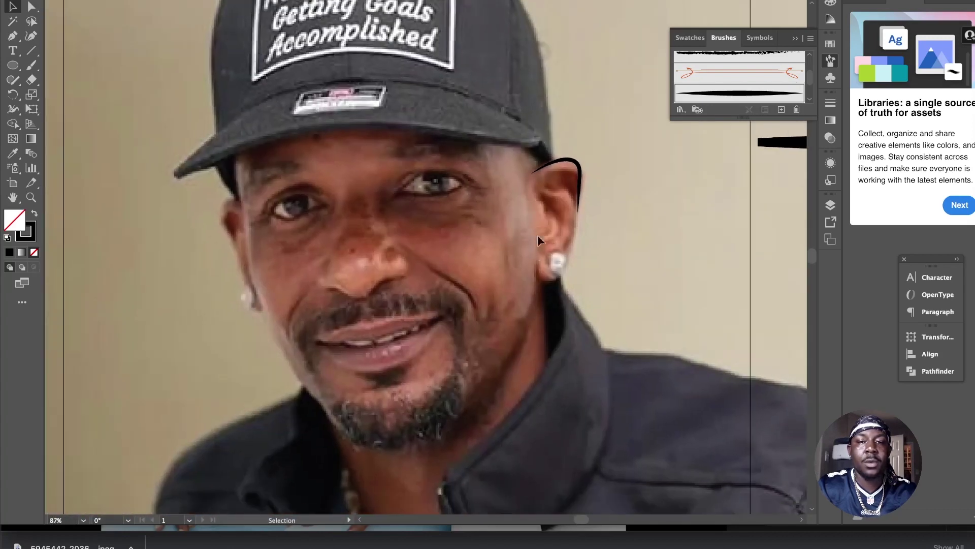
scroll(548, 177, up, 4)
scroll(548, 177, down, 4)
scroll(549, 176, up, 3)
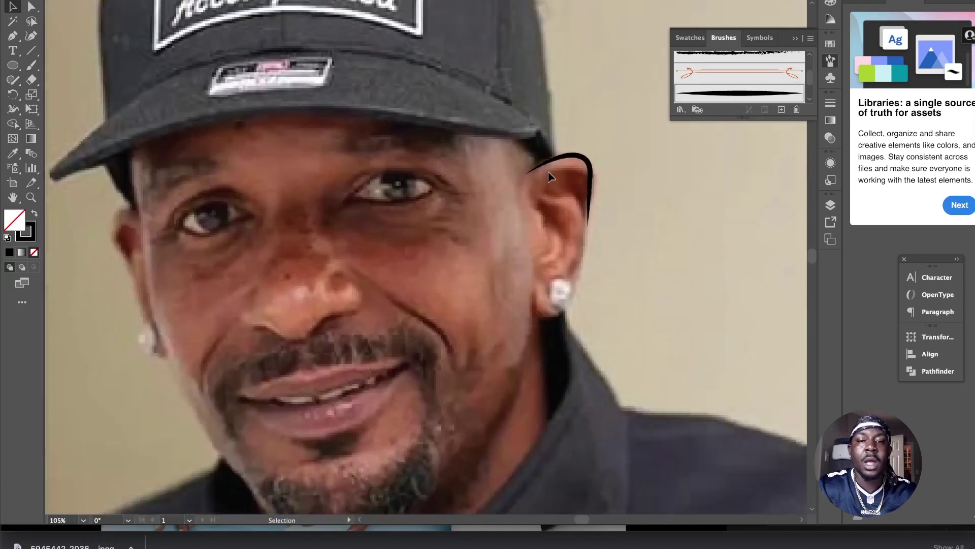
Step: Paint the face outline from beneath the cap's brim along the jaw and chin up to the man's left earlobe
scroll(549, 177, up, 2)
scroll(549, 176, down, 4)
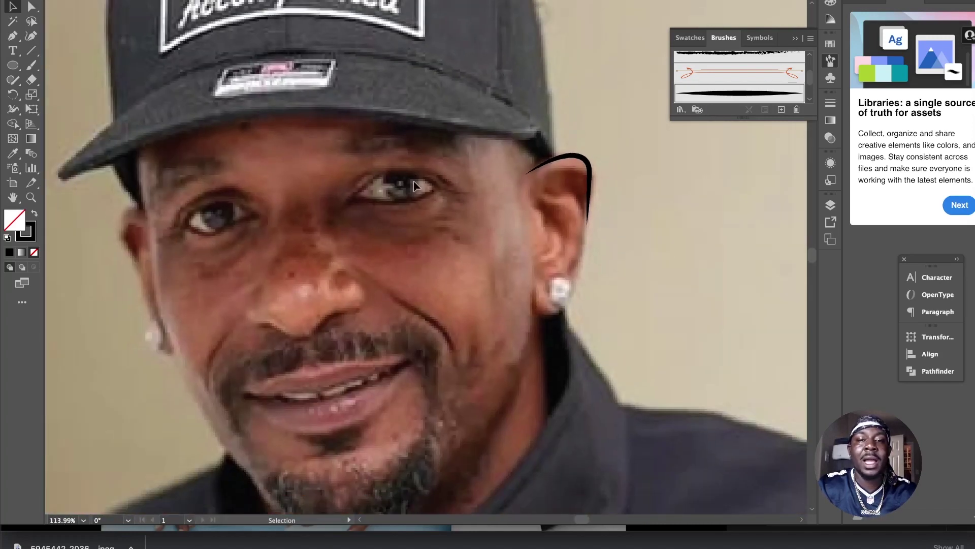
scroll(583, 153, up, 2)
scroll(582, 154, down, 2)
key(b)
scroll(583, 154, left, 2)
mouse_move(220, 127)
mouse_down()
mouse_move(250, 322)
mouse_move(394, 511)
mouse_move(612, 277)
mouse_move(612, 249)
mouse_up()
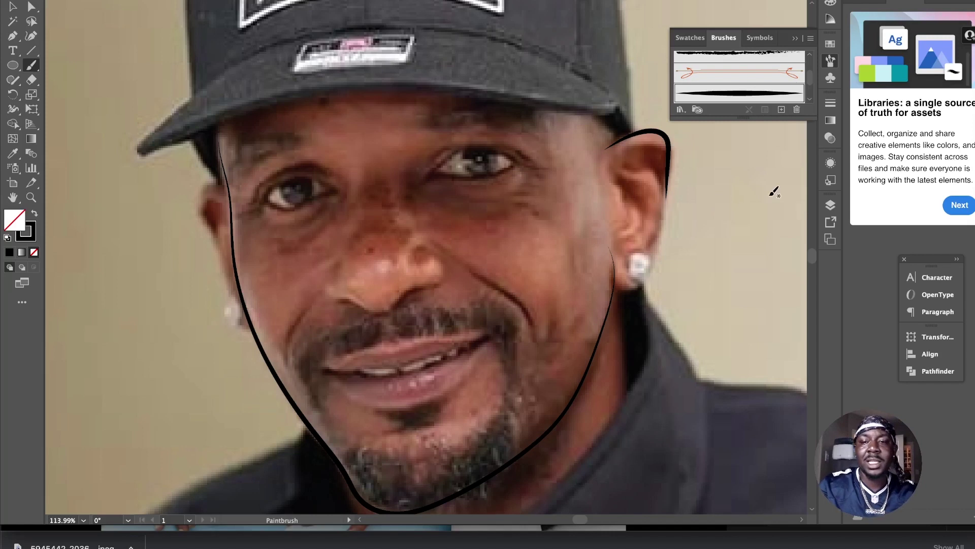
mouse_move(734, 204)
mouse_down()
mouse_move(731, 285)
mouse_move(770, 247)
mouse_up()
key(super+z)
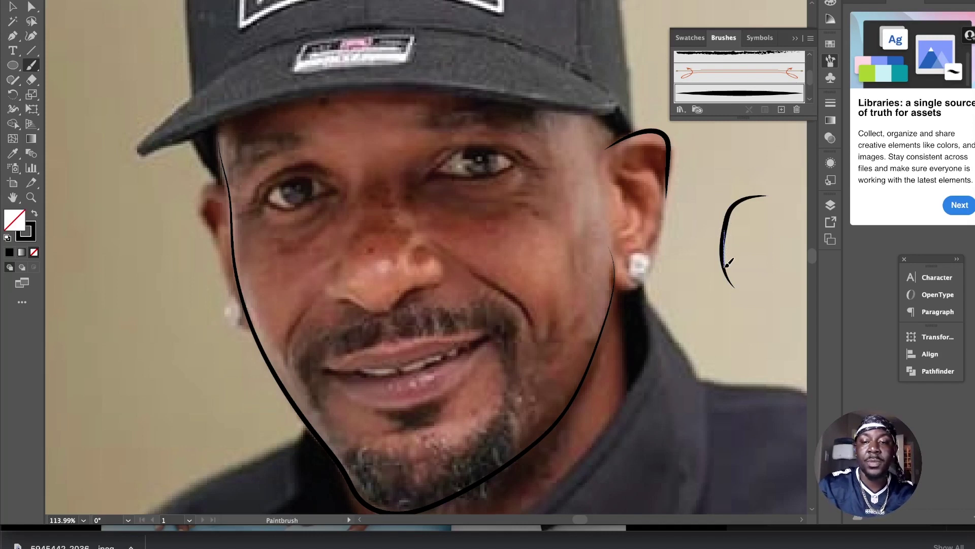
mouse_move(734, 278)
mouse_down()
mouse_move(746, 283)
mouse_move(780, 266)
mouse_move(776, 213)
mouse_move(765, 203)
mouse_up()
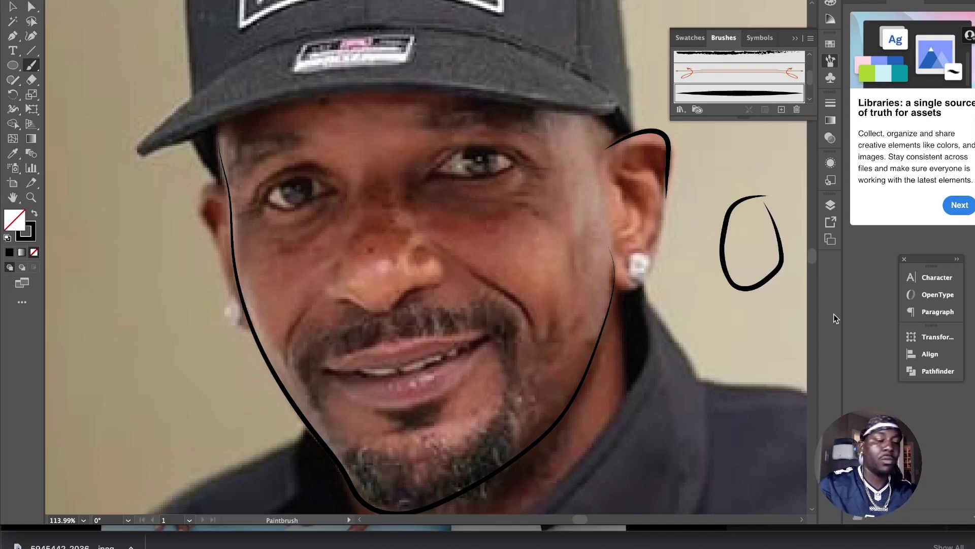
key(super+z)
key(super+z)
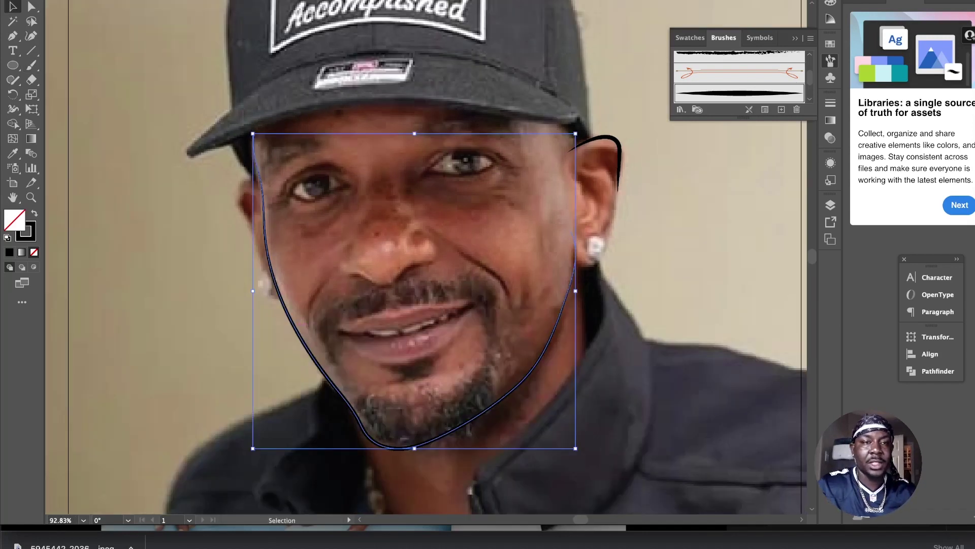
Step: Increase the stroke weight of the face outline and deselect it
key(Up)
click(175, 224)
scroll(268, 119, up, 3)
scroll(269, 119, down, 3)
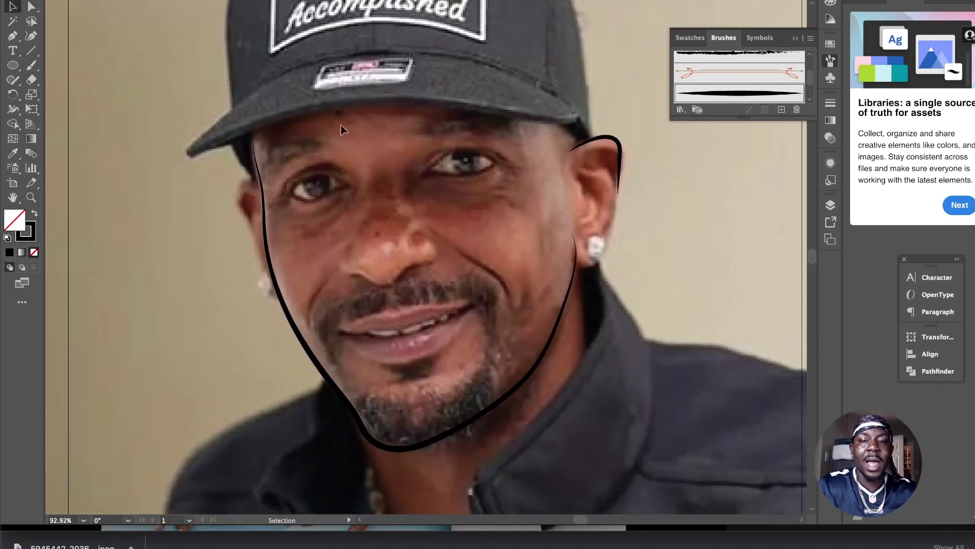
Step: Paint the remaining outline of the man's left ear down around the lobe and the outline of his right ear
scroll(563, 147, up, 3)
key(b)
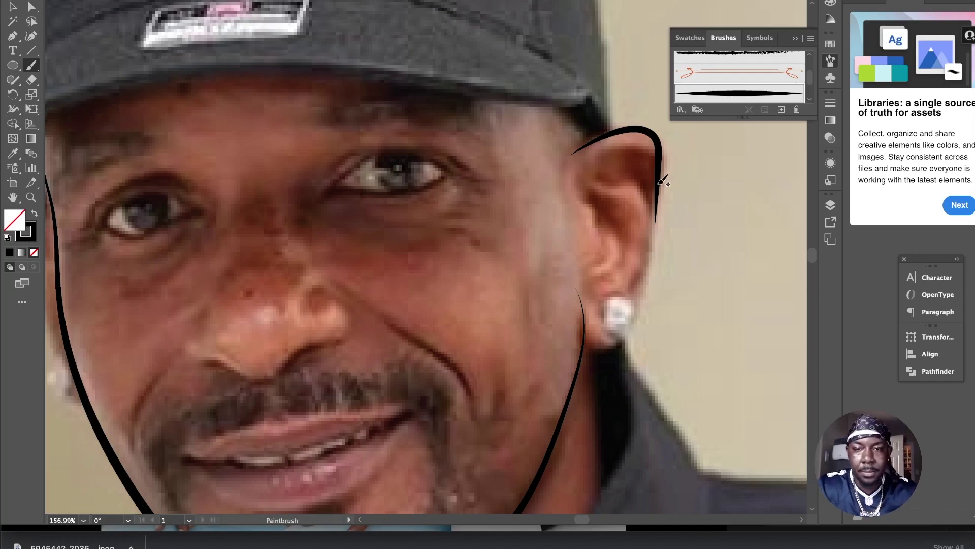
scroll(584, 355, left, 5)
mouse_move(238, 170)
mouse_down()
mouse_move(244, 296)
mouse_move(268, 370)
mouse_up()
scroll(269, 202, down, 5)
scroll(677, 222, up, 4)
Step: Paint the cap's outline along the crown, the brim's edges and the short side seam above the man's left ear
mouse_move(614, 280)
mouse_down()
mouse_move(598, 158)
mouse_move(546, 58)
mouse_up()
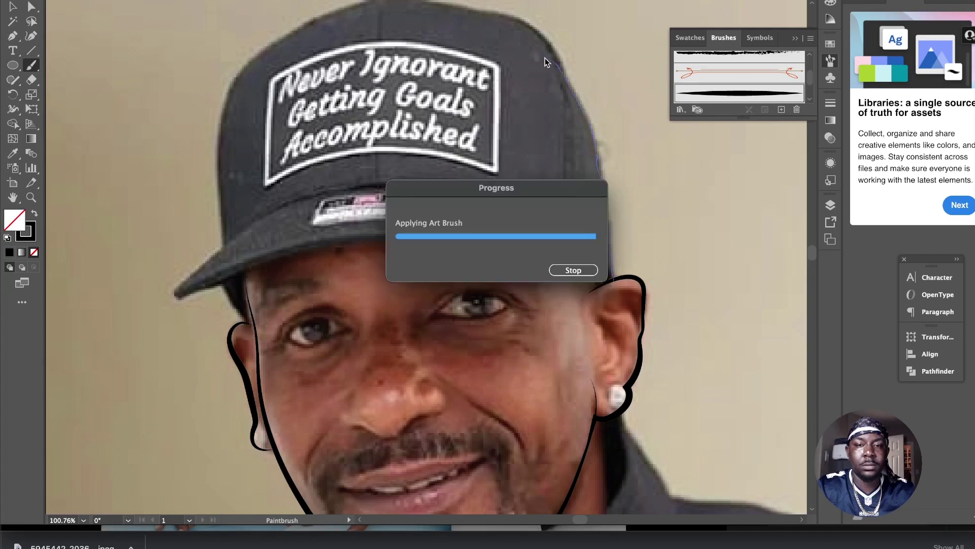
mouse_move(256, 56)
mouse_down()
mouse_move(221, 130)
mouse_move(227, 244)
mouse_up()
mouse_move(302, 201)
mouse_down()
mouse_move(229, 245)
mouse_move(605, 253)
mouse_up()
drag(428, 185, 577, 229)
drag(611, 279, 585, 253)
Step: Move all the painted strokes from Layer 1 into the LineArt layer and lock Layer 1
scroll(584, 158, down, 2)
click(831, 205)
click(709, 232)
scroll(762, 284, down, 5)
shift+click(764, 292)
drag(764, 292, 747, 219)
click(693, 232)
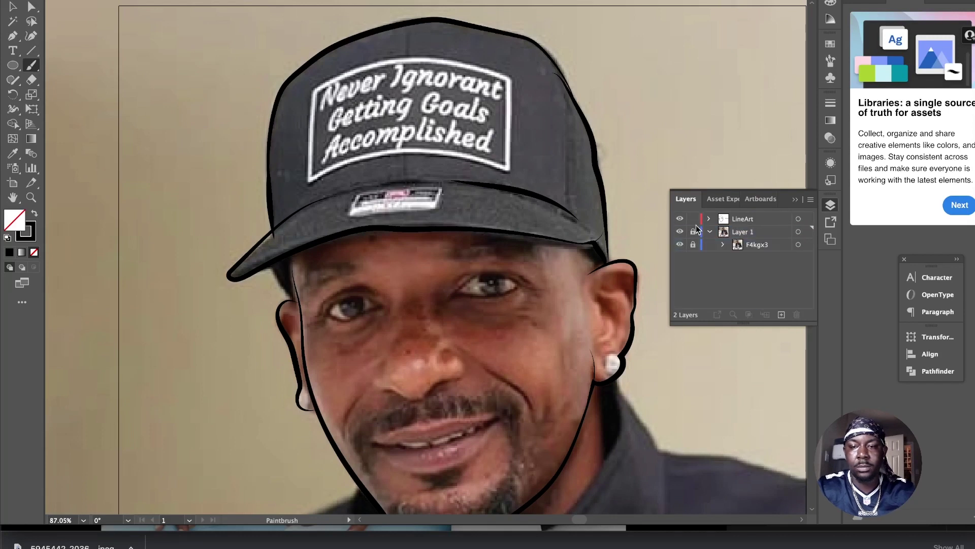
Step: Collapse Layer 1 and hide it to show only the line art
click(708, 231)
click(680, 231)
scroll(283, 297, down, 2)
scroll(284, 298, up, 6)
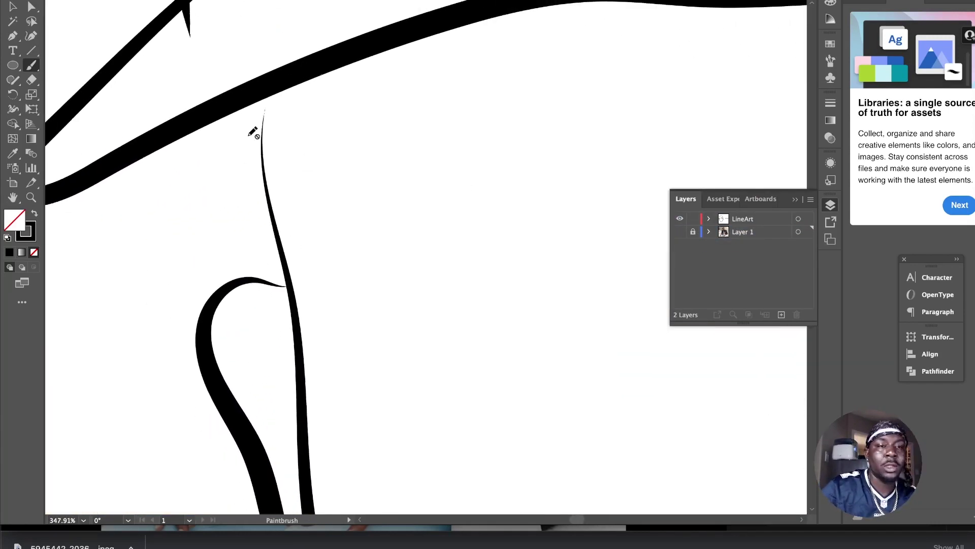
Step: Extend the upper end anchor of the face outline on the man's right side toward the brim line, and deselect it
click(9, 7)
click(194, 131)
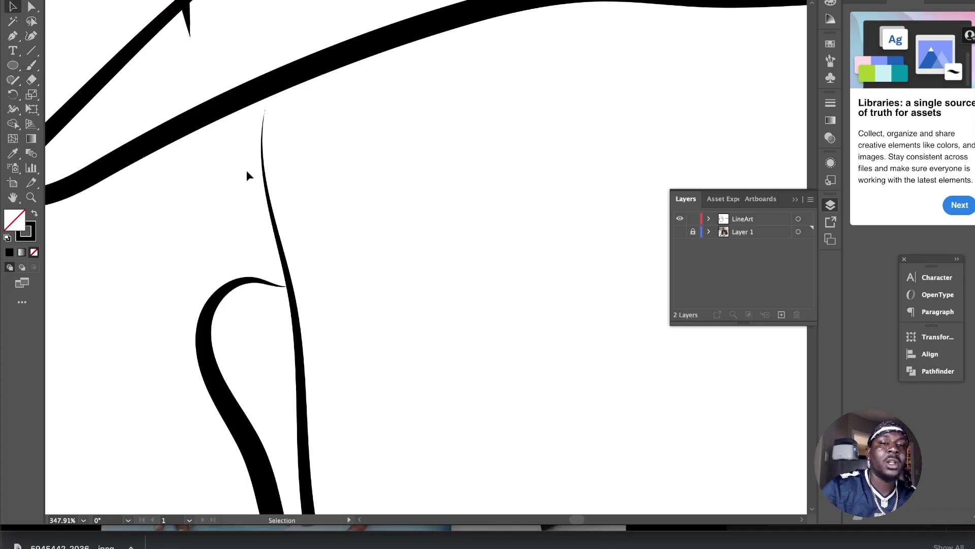
click(246, 169)
click(31, 6)
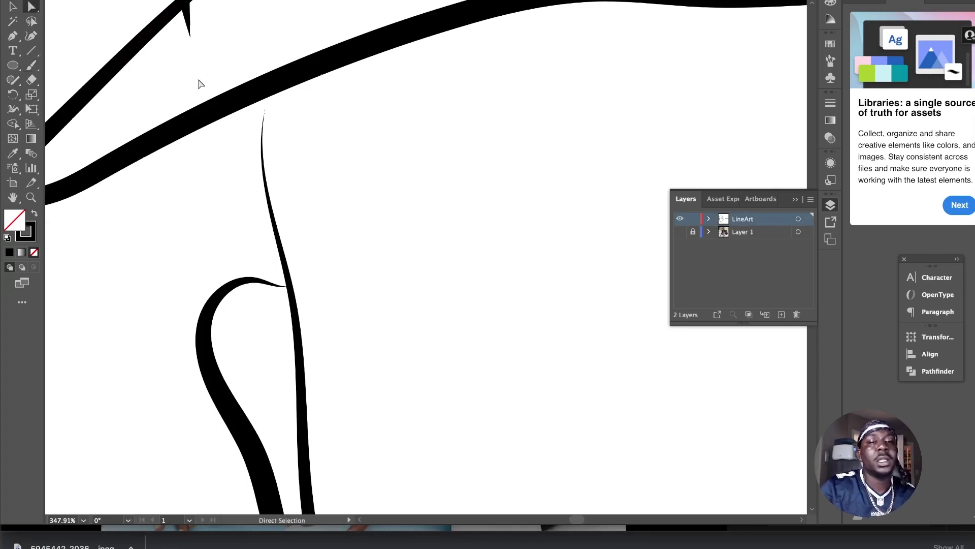
click(260, 133)
click(264, 110)
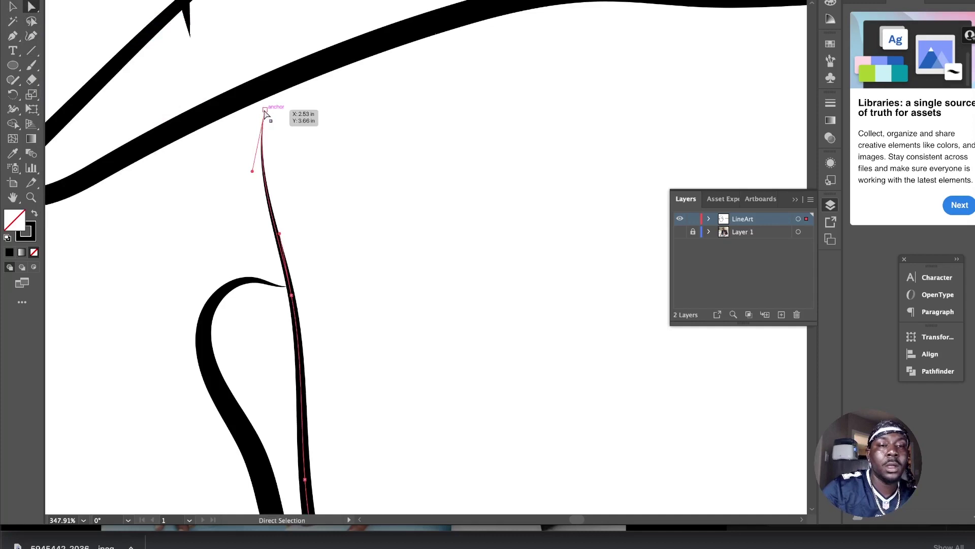
drag(264, 110, 267, 85)
click(215, 177)
Step: Paint a thicker stroke from the jaw line up past the man's left earlobe, over the thin end of the face outline
scroll(215, 175, down, 10)
click(375, 149)
click(435, 201)
scroll(436, 201, up, 3)
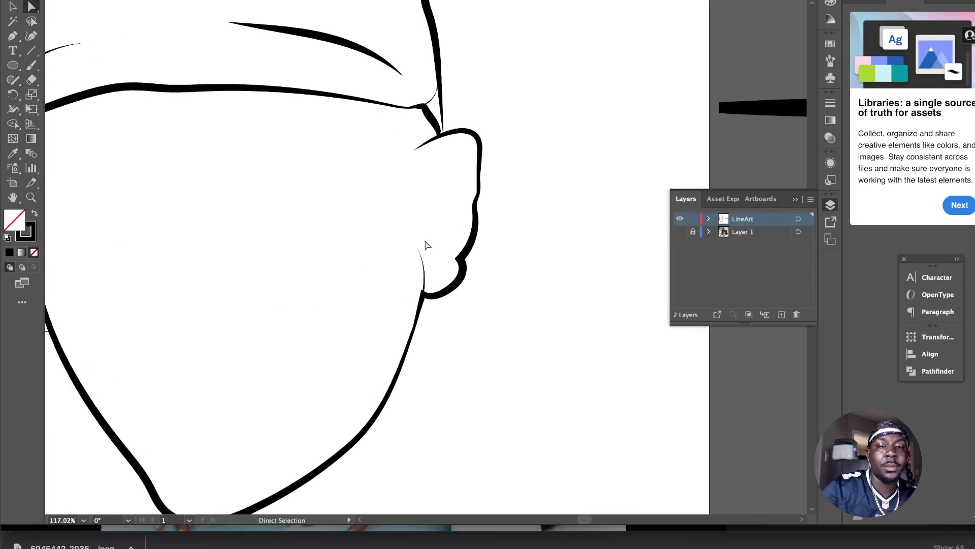
scroll(428, 265, up, 2)
key(b)
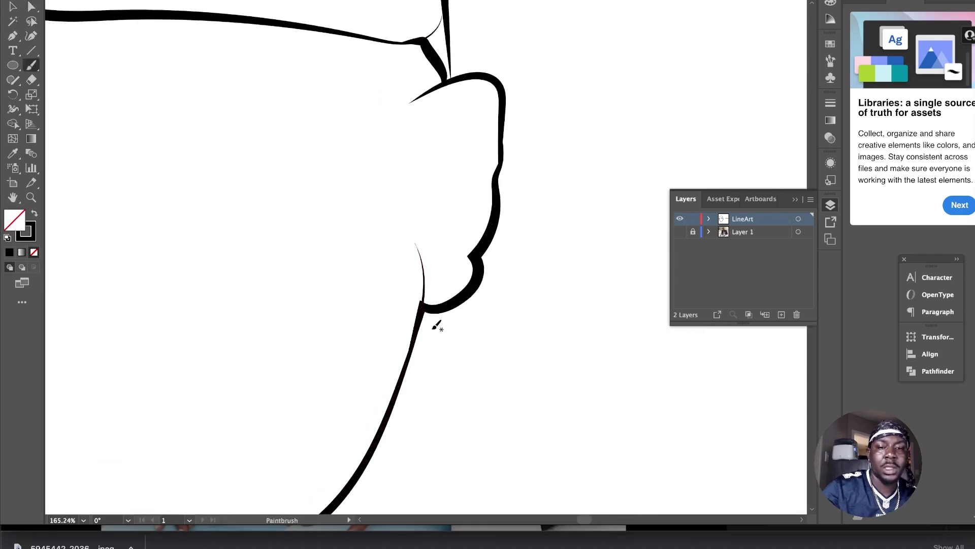
drag(416, 330, 420, 307)
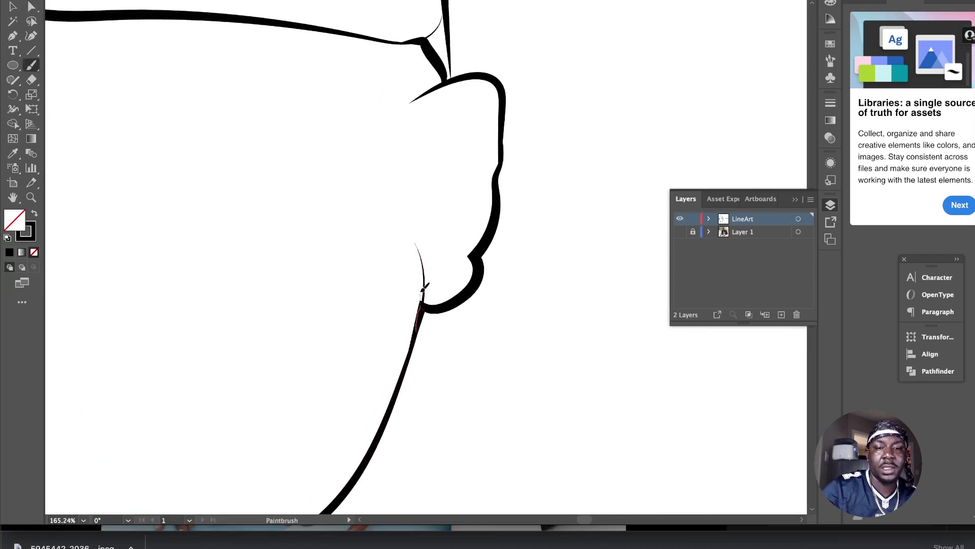
drag(420, 250, 401, 213)
scroll(450, 265, down, 5)
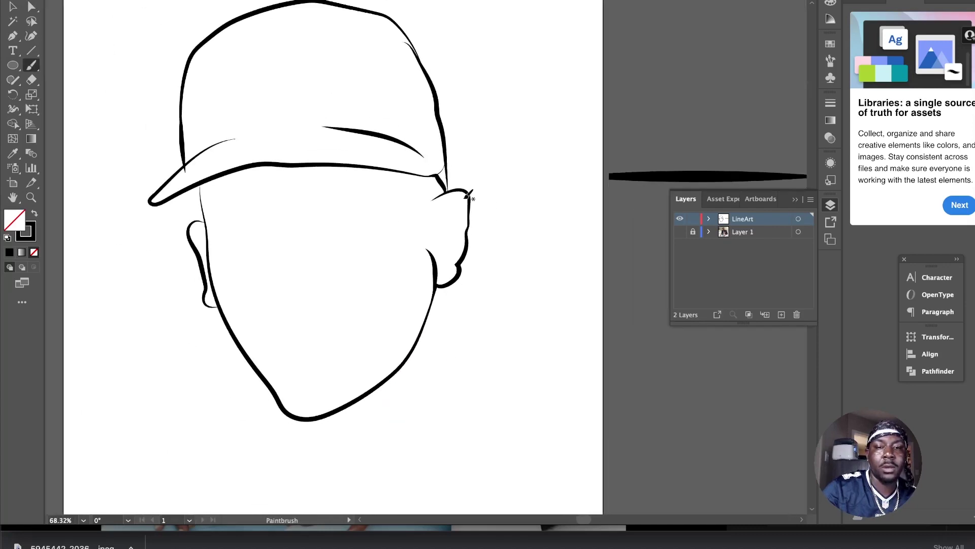
Step: Show Layer 1 again and paint a smile line on each cheek beside the mustache
click(679, 232)
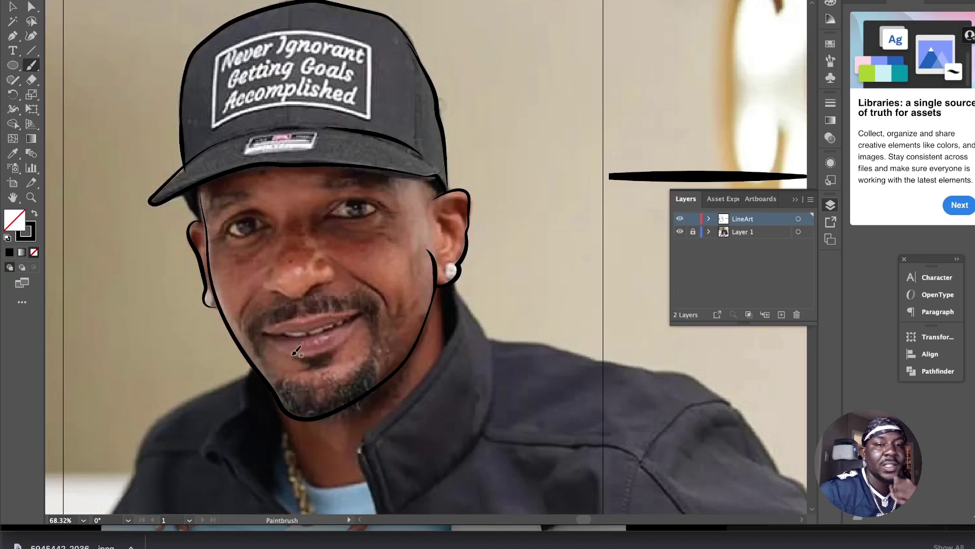
scroll(361, 278, up, 3)
mouse_move(468, 302)
mouse_down()
mouse_move(533, 339)
mouse_move(545, 375)
mouse_up()
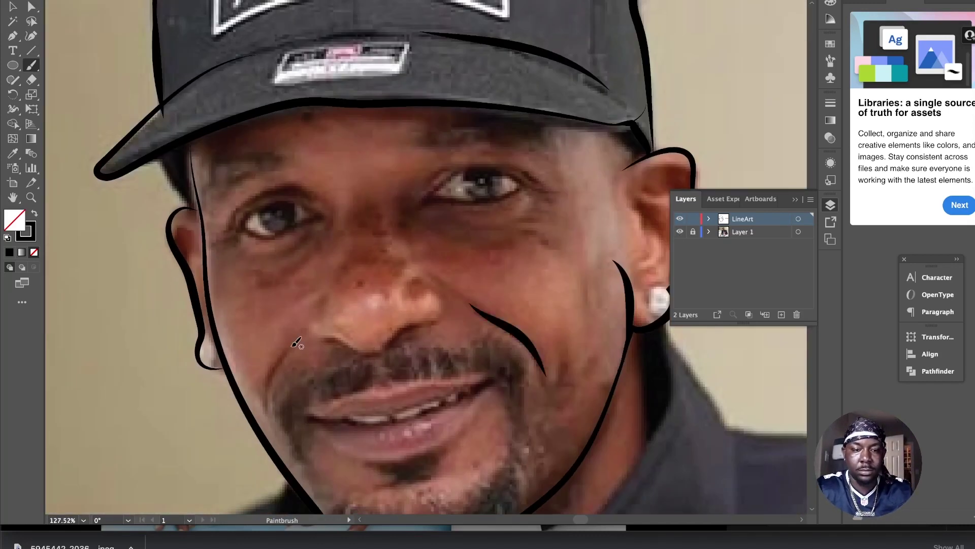
drag(289, 346, 268, 421)
Step: Paint one stroke on each side of the nose bridge, thin both strokes and deselect them
scroll(277, 300, down, 5)
scroll(305, 289, up, 5)
drag(390, 259, 412, 311)
drag(333, 253, 311, 330)
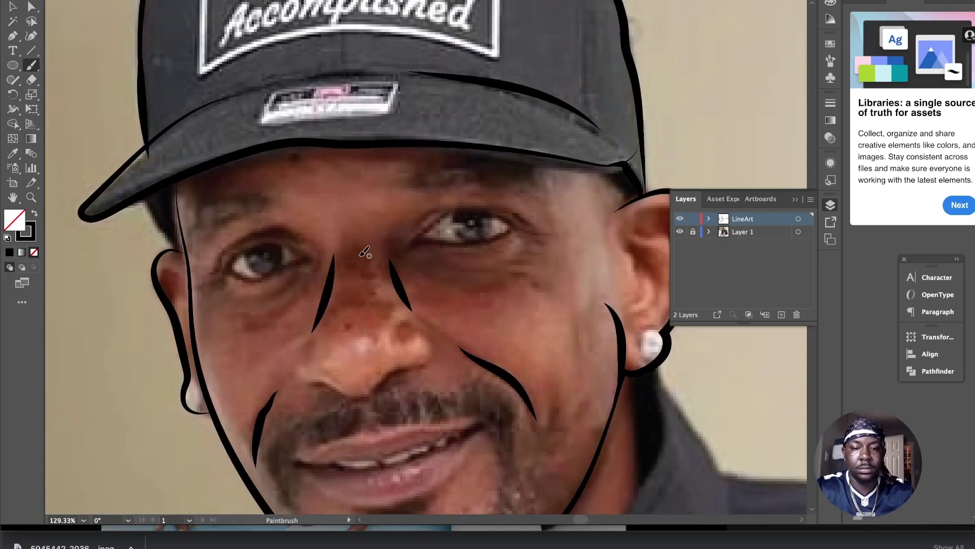
key(v)
click(325, 295)
shift+click(401, 287)
click(492, 294)
scroll(492, 293, down, 4)
scroll(445, 273, up, 4)
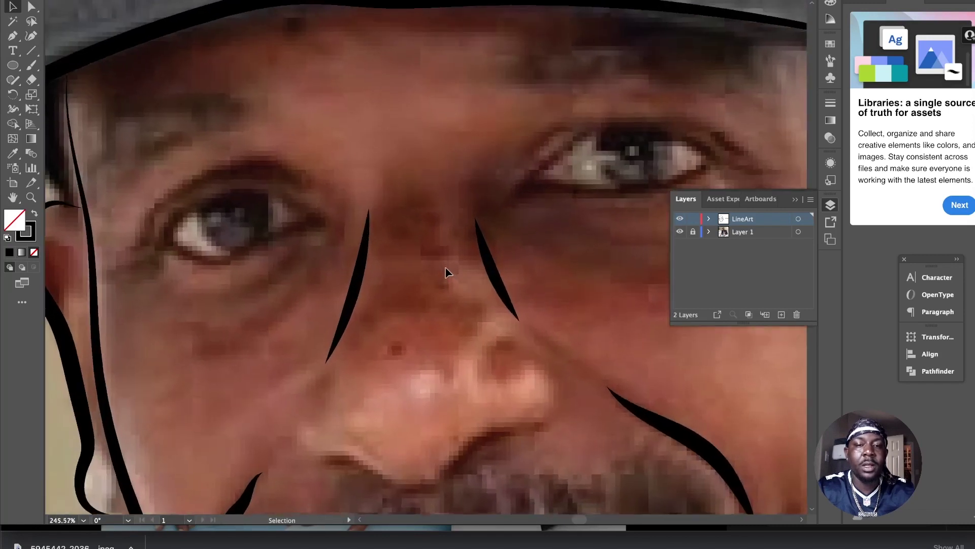
scroll(446, 272, down, 2)
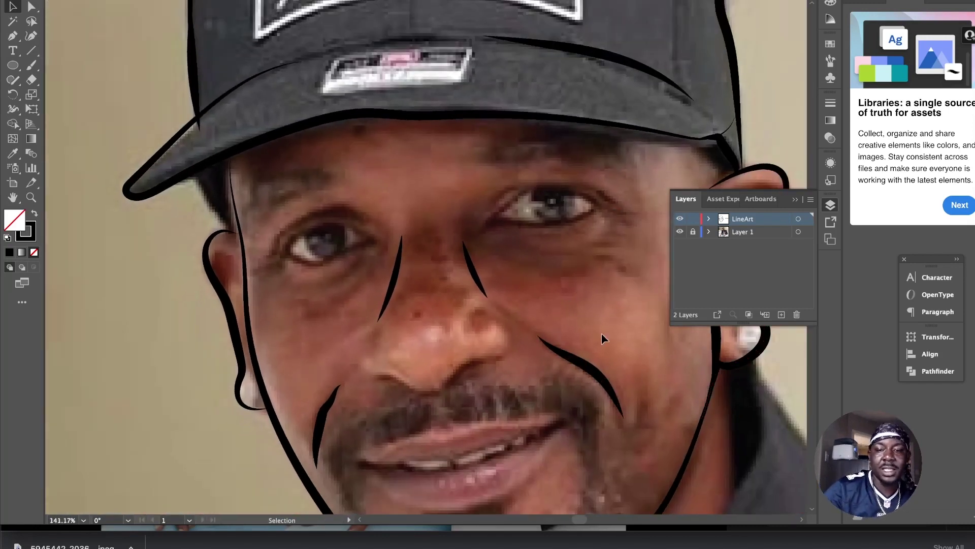
Step: Reduce the stroke weight of the smile lines on both cheeks
click(589, 361)
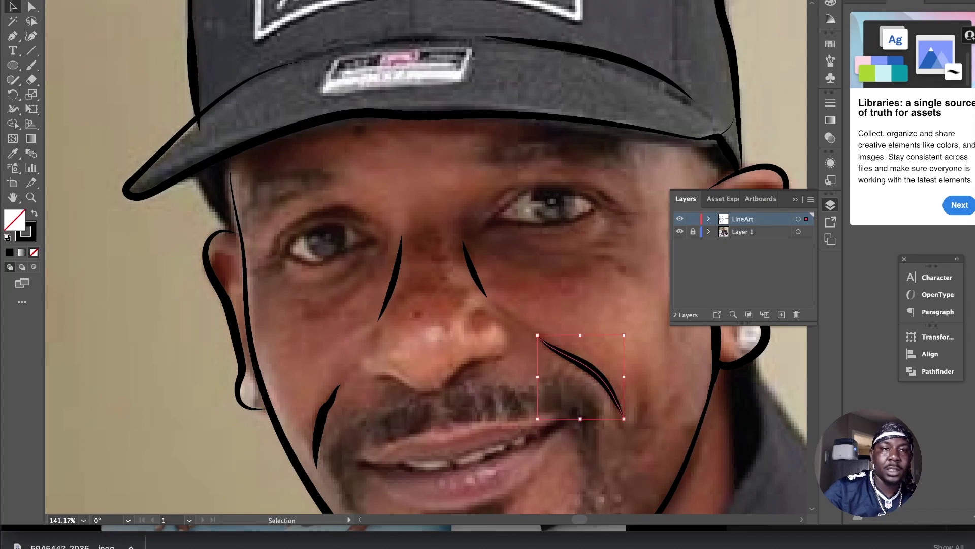
key(Down)
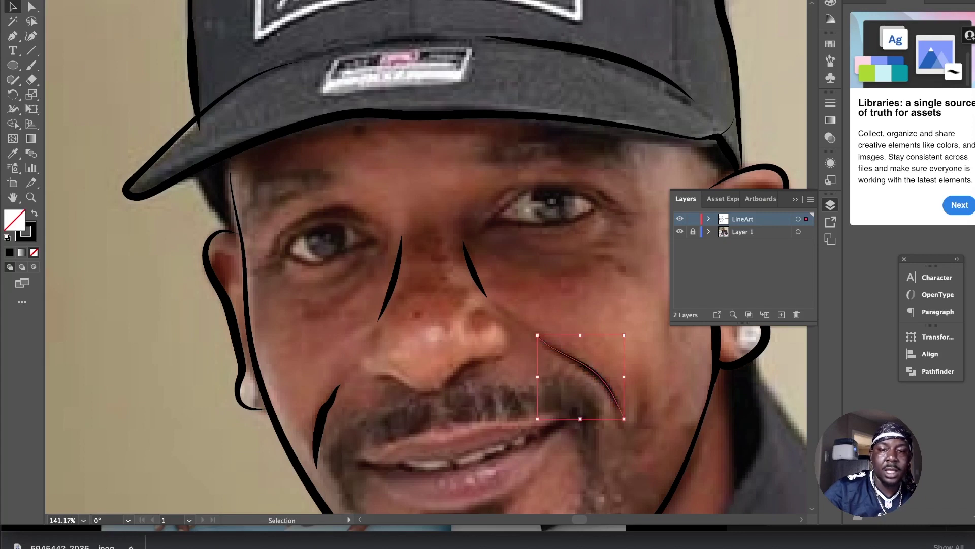
click(351, 306)
click(328, 406)
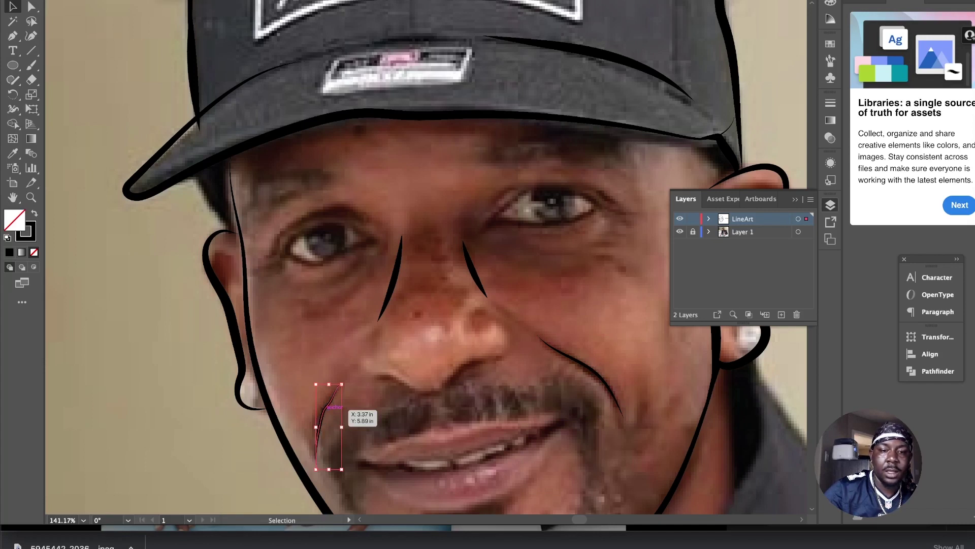
click(367, 153)
Step: Reduce the stroke weight of the two nose-bridge strokes further and deselect them
drag(505, 262, 343, 263)
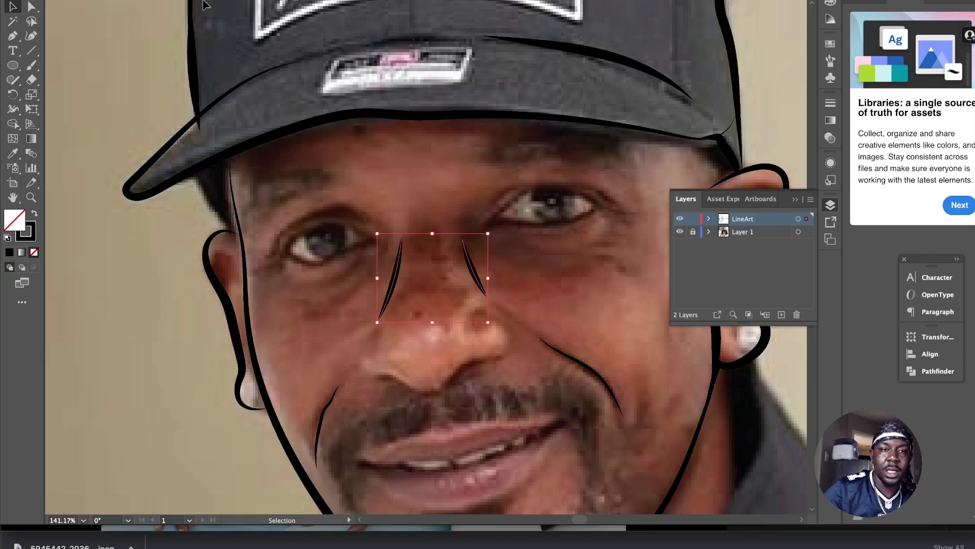
key(Down)
key(Down)
key(ctrl+z)
click(305, 224)
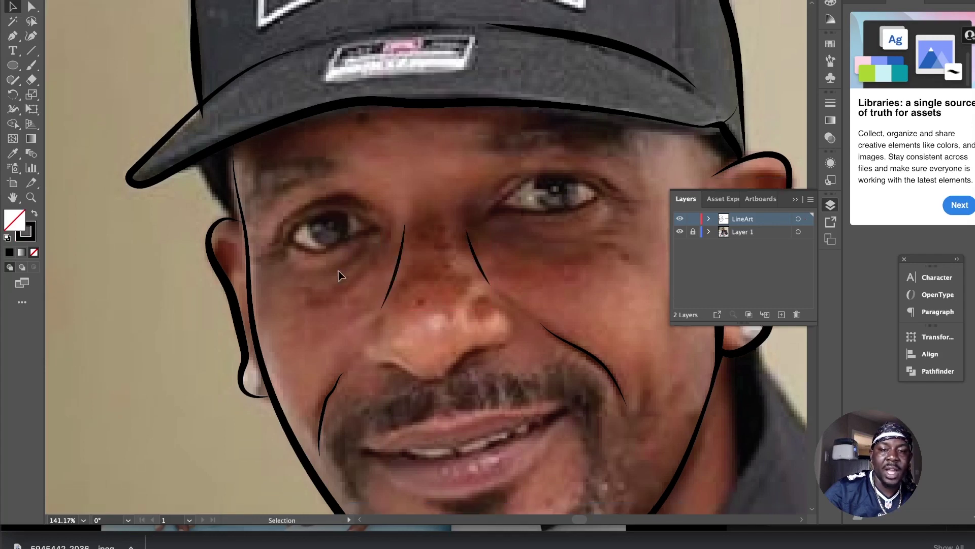
Step: Paint thin contour lines beneath both eyes, around the lower nose and along the upper and lower lips
scroll(337, 274, down, 2)
key(b)
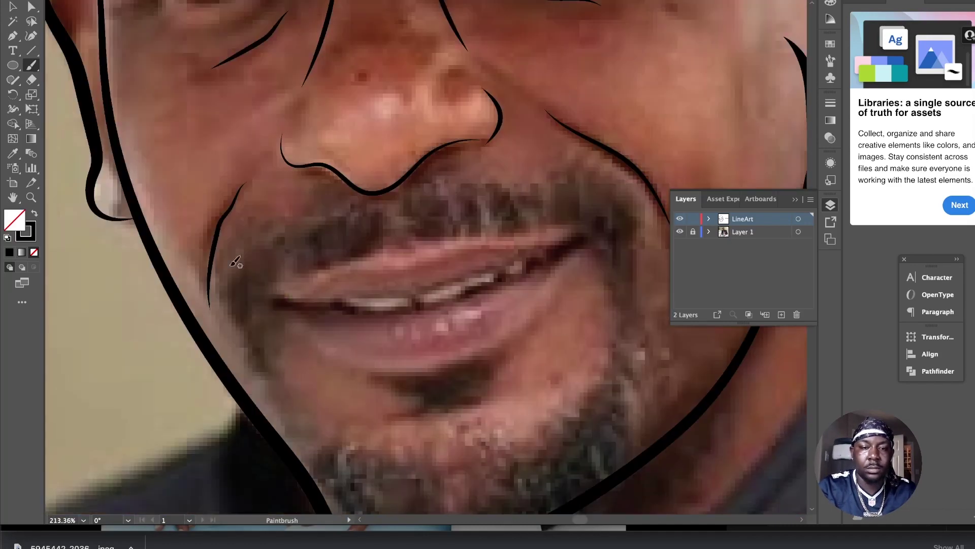
mouse_move(276, 296)
mouse_down()
mouse_move(575, 239)
mouse_move(576, 249)
mouse_up()
Step: Move the end anchor of the lower lip line to meet the upper lip line at the mouth's corner
key(a)
key(v)
click(320, 340)
key(a)
drag(478, 332, 481, 320)
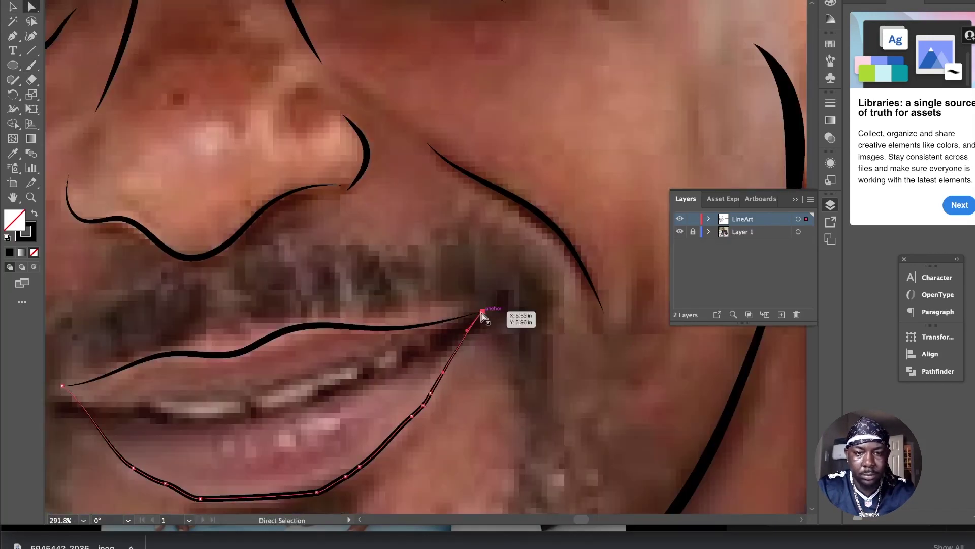
scroll(277, 401, up, 10)
drag(526, 290, 537, 268)
scroll(268, 200, down, 15)
Step: Set the Paintbrush fidelity one notch below Smooth, with Keep Selected off and Edit Selected Paths on within 12 pixels
key(b)
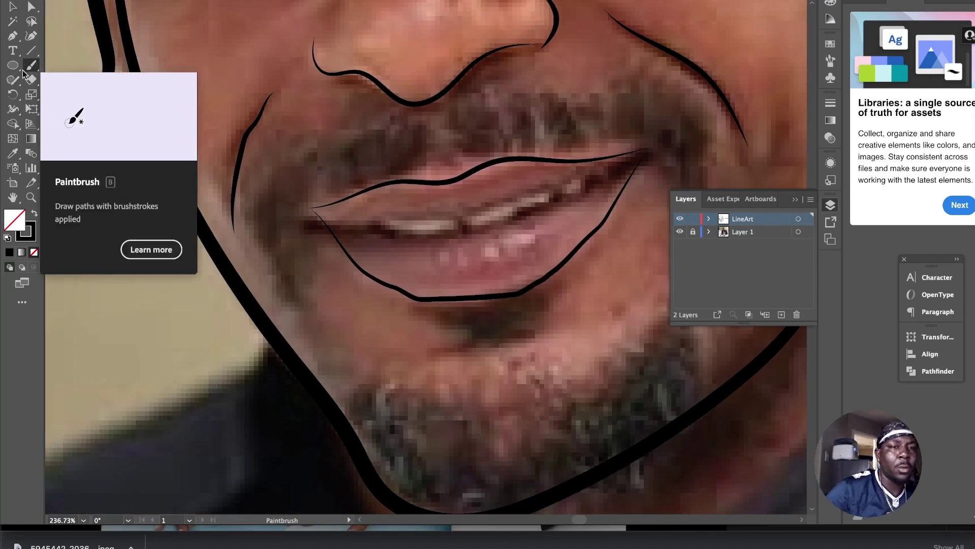
double_click(31, 67)
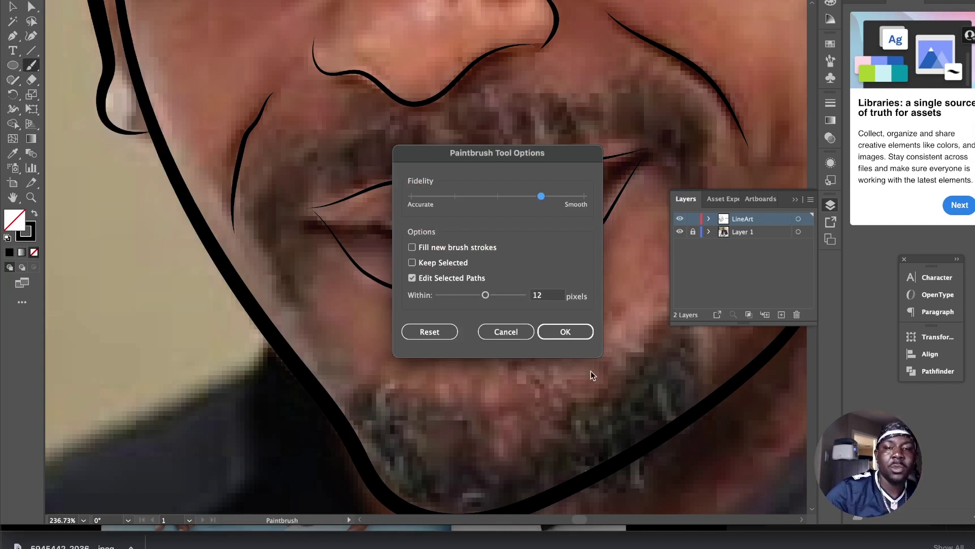
click(568, 326)
Step: Paint the inner mouth line along the top of the lower lip, from the man's right mouth corner toward the left one
scroll(398, 262, up, 3)
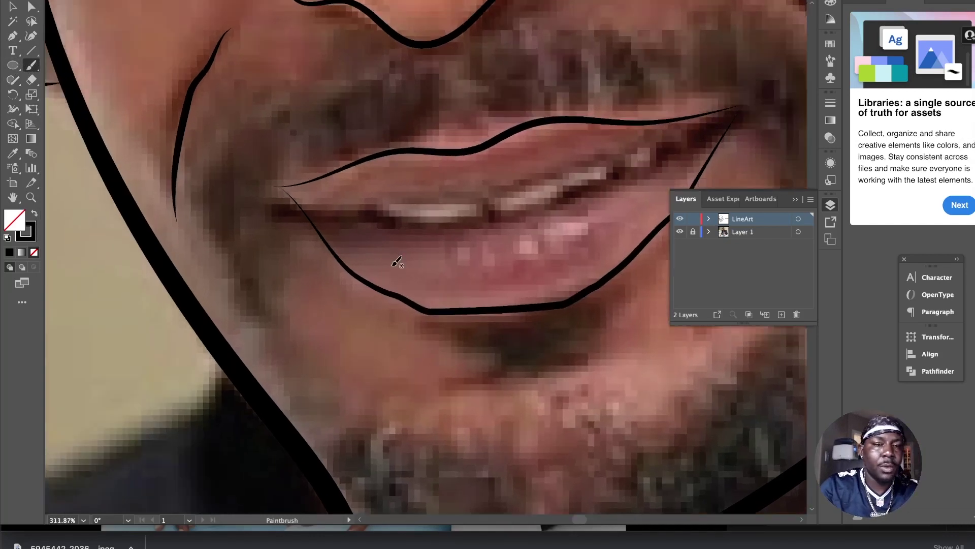
scroll(397, 262, up, 3)
drag(236, 154, 247, 162)
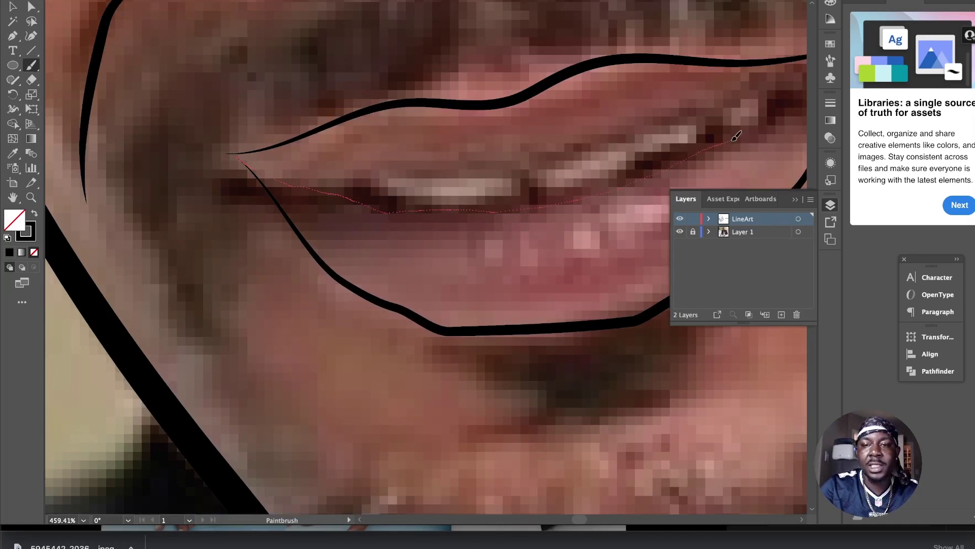
drag(803, 115, 800, 116)
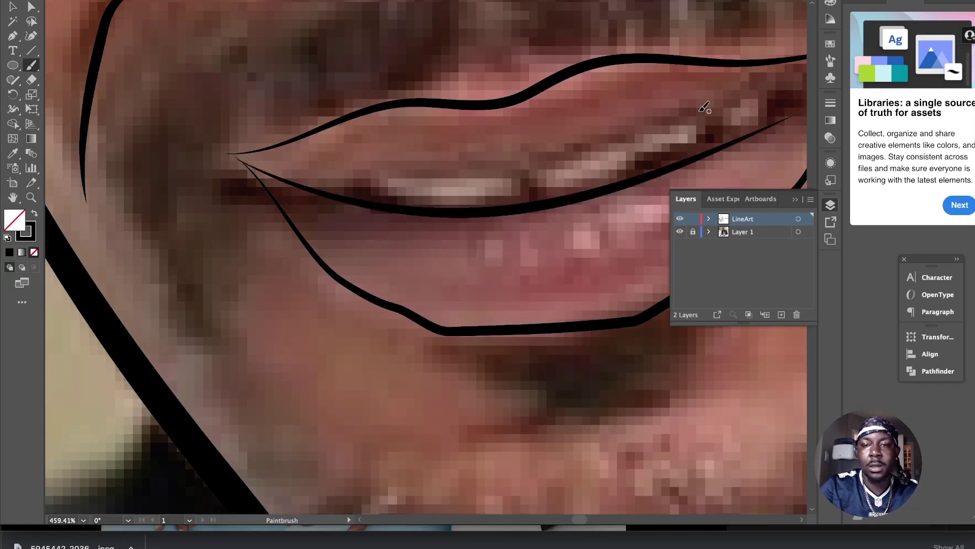
scroll(702, 110, right, 5)
scroll(702, 111, up, 1)
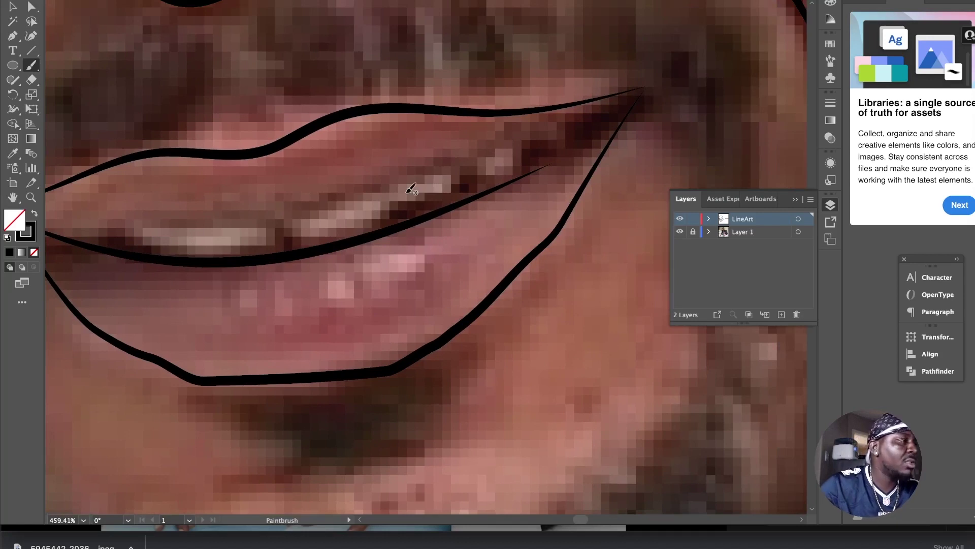
Step: Move the end anchor of the inner mouth line to meet the lip lines at the man's left mouth corner
key(a)
drag(551, 164, 641, 92)
mouse_move(504, 175)
mouse_down()
mouse_move(549, 195)
mouse_move(468, 258)
mouse_move(51, 305)
mouse_up()
key(v)
click(535, 302)
scroll(535, 303, down, 5)
scroll(534, 302, left, 3)
scroll(535, 308, up, 5)
Step: Paint a second inner mouth line along the upper lip's lower edge, from corner to corner, and adjust its curve
key(b)
scroll(581, 218, down, 4)
scroll(111, 257, up, 4)
key(a)
click(300, 278)
drag(254, 269, 214, 264)
scroll(253, 249, down, 10)
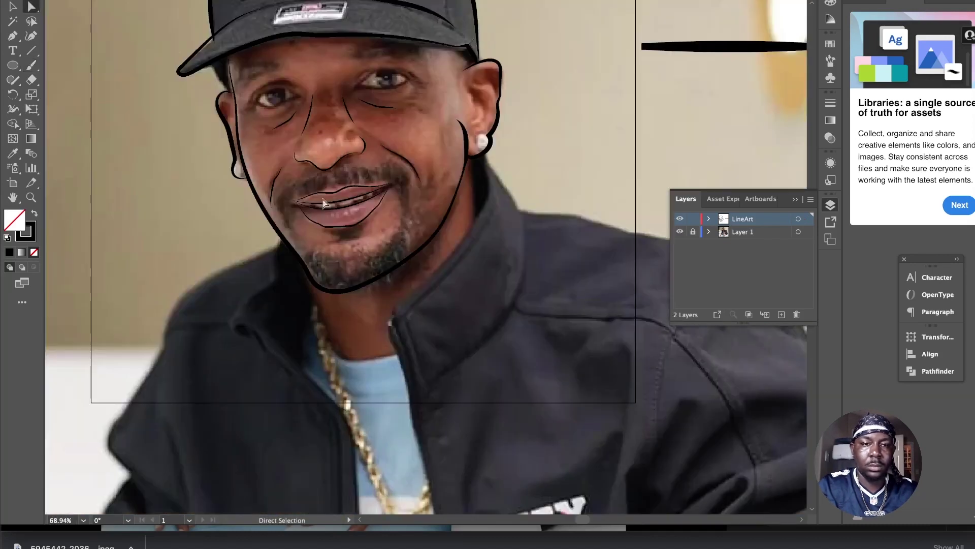
Step: Paint the first tooth outlines between the two inner mouth lines and apply the Basic brush to them
scroll(332, 188, up, 8)
key(b)
click(830, 45)
click(831, 60)
scroll(727, 57, up, 3)
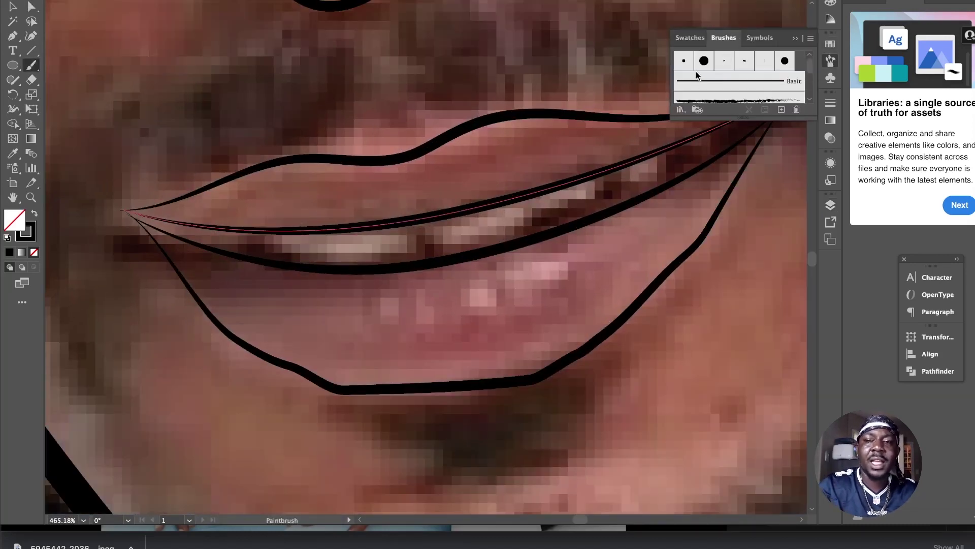
scroll(696, 81, down, 3)
scroll(742, 72, up, 3)
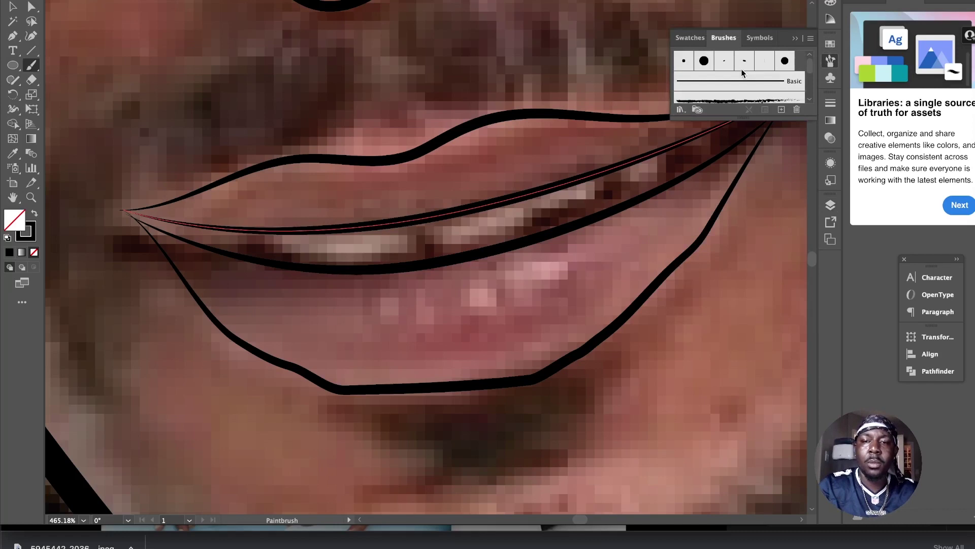
click(705, 82)
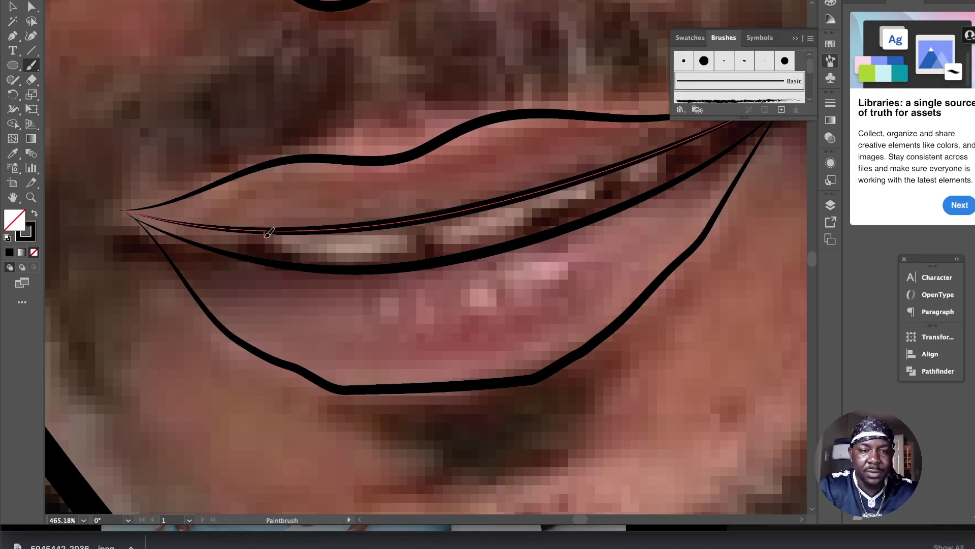
mouse_move(368, 255)
mouse_down()
mouse_move(419, 224)
mouse_move(525, 194)
mouse_up()
key(v)
scroll(731, 81, up, 3)
click(730, 82)
key(b)
key(i)
click(536, 161)
key(super+z)
scroll(539, 157, down, 1)
Step: Paint the remaining tooth outlines toward the man's left mouth corner and give them the Basic brush
key(b)
click(702, 80)
drag(467, 180, 591, 132)
scroll(731, 82, down, 2)
key(v)
click(468, 92)
key(b)
key(v)
click(572, 161)
scroll(719, 90, up, 3)
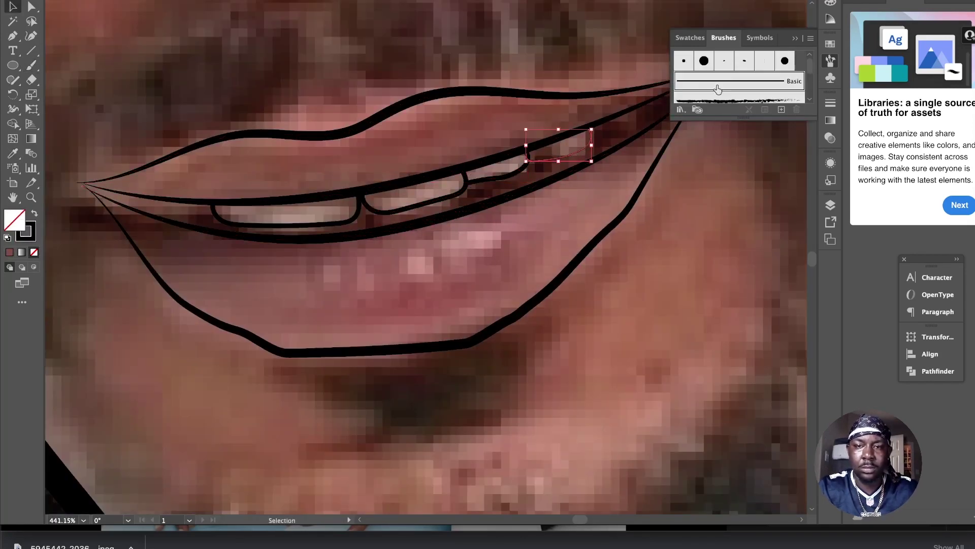
Step: Hide the photo on Layer 1 to check the line art, and show it again
scroll(623, 396, down, 10)
click(830, 205)
click(680, 231)
click(681, 233)
Step: Paint an eyelid crease above the man's right eye with the tapered art brush and reduce its stroke weight
scroll(510, 310, up, 5)
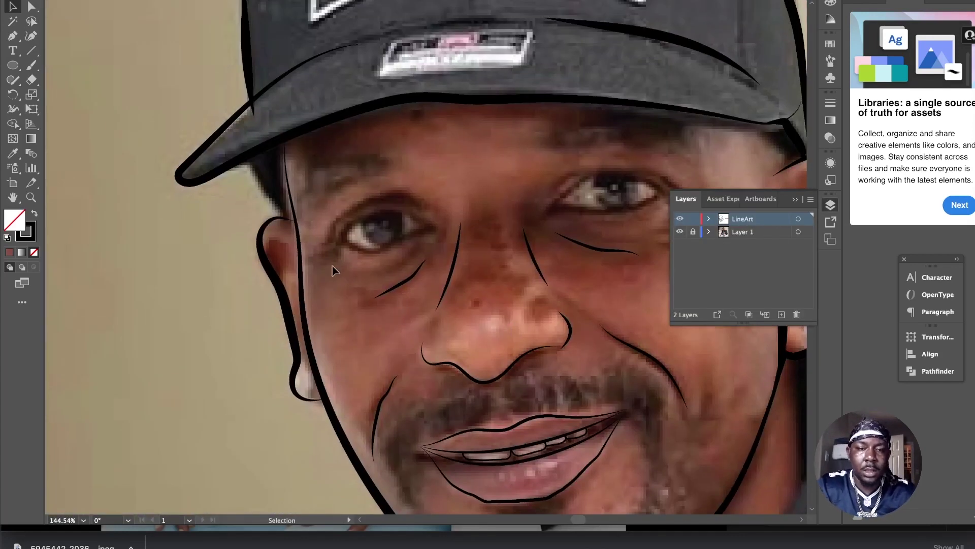
scroll(333, 270, up, 3)
key(b)
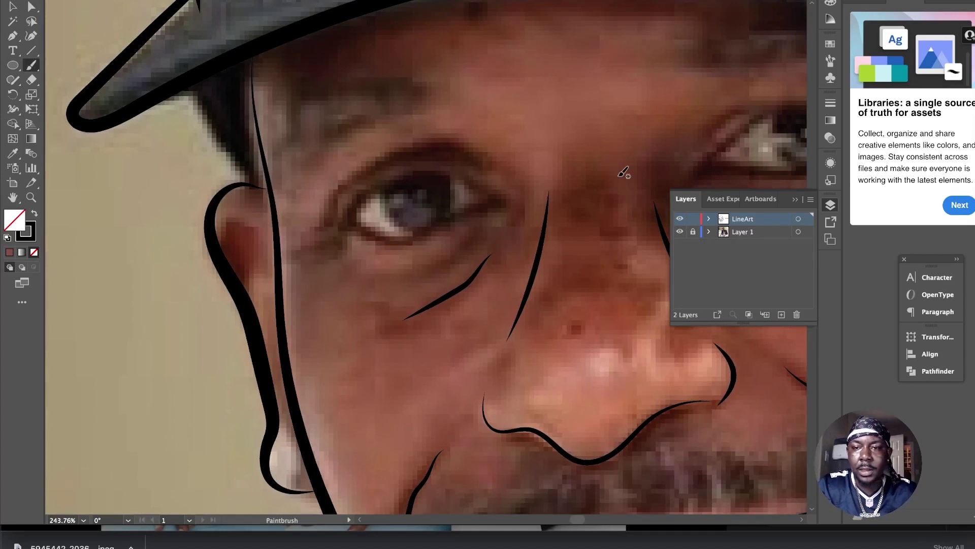
click(829, 62)
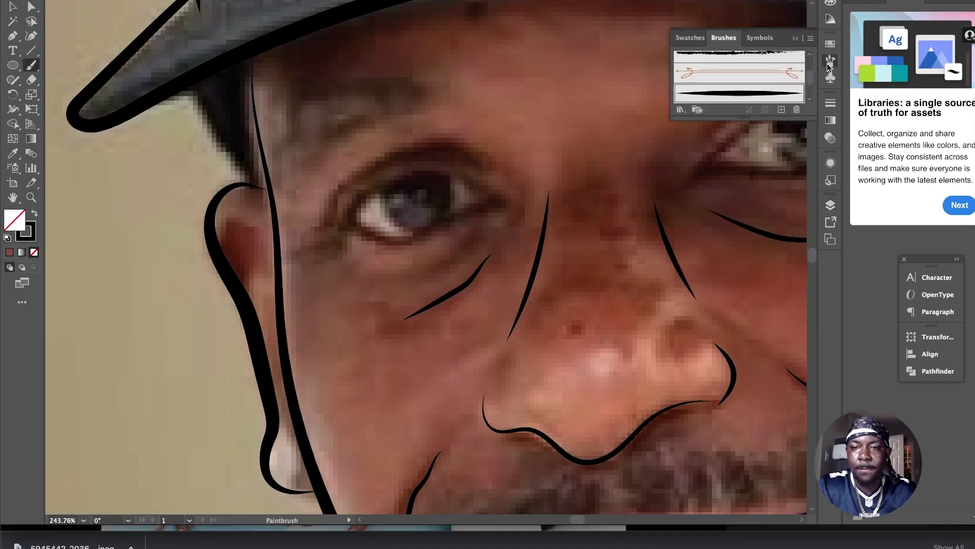
drag(480, 165, 469, 159)
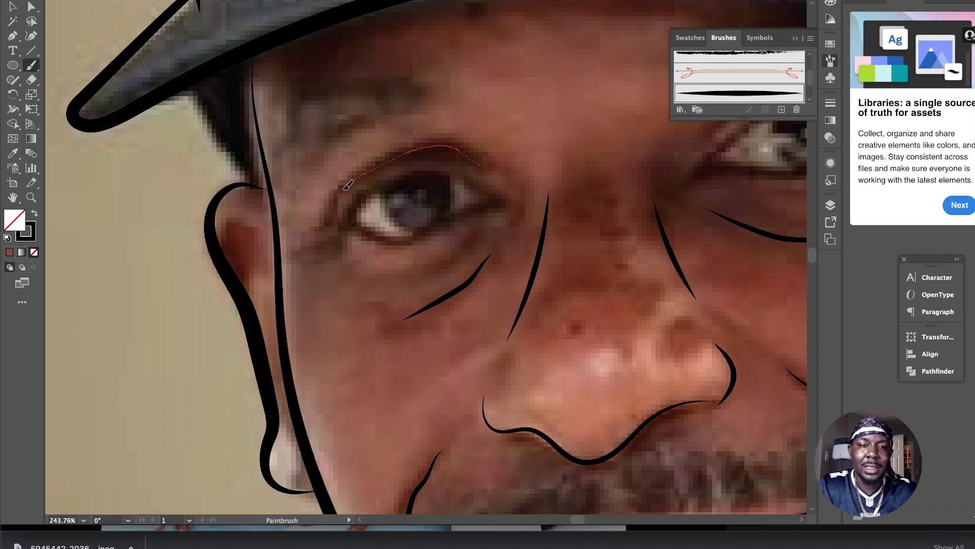
drag(325, 214, 314, 219)
scroll(442, 150, up, 1)
key(v)
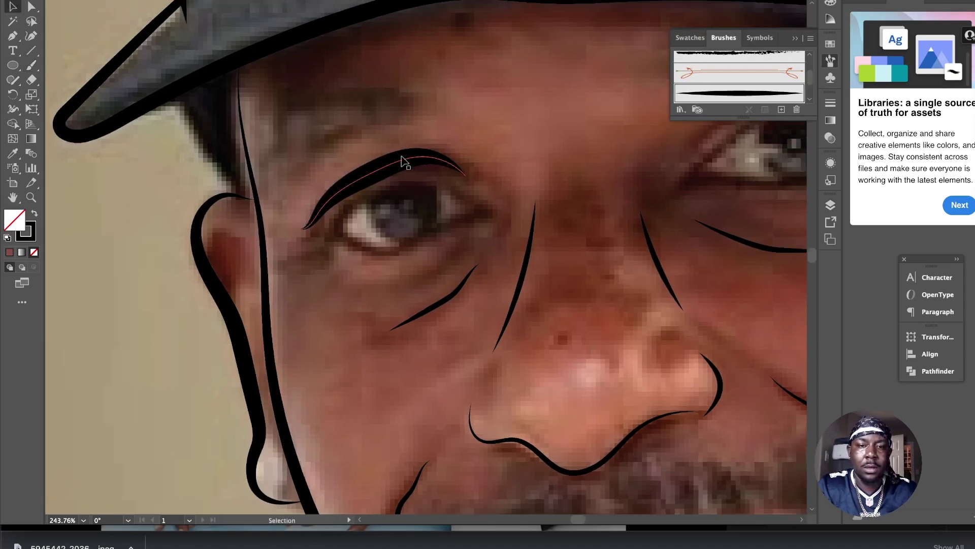
key(Down)
key(Down)
key(Down)
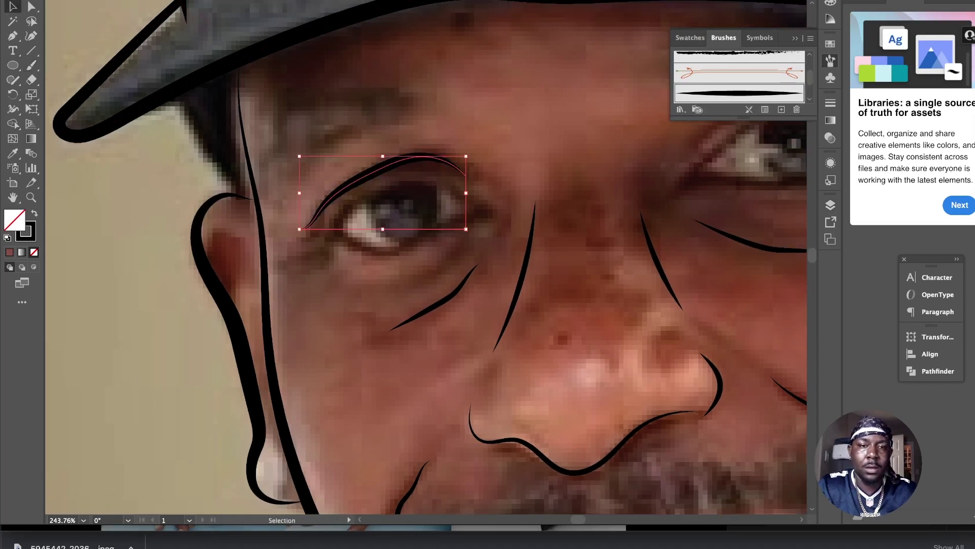
key(Up)
click(390, 104)
Step: Paint a thin eyelid crease above the man's left eye, matching the stroke of the crease over the other eye
scroll(389, 104, right, 10)
scroll(389, 104, up, 2)
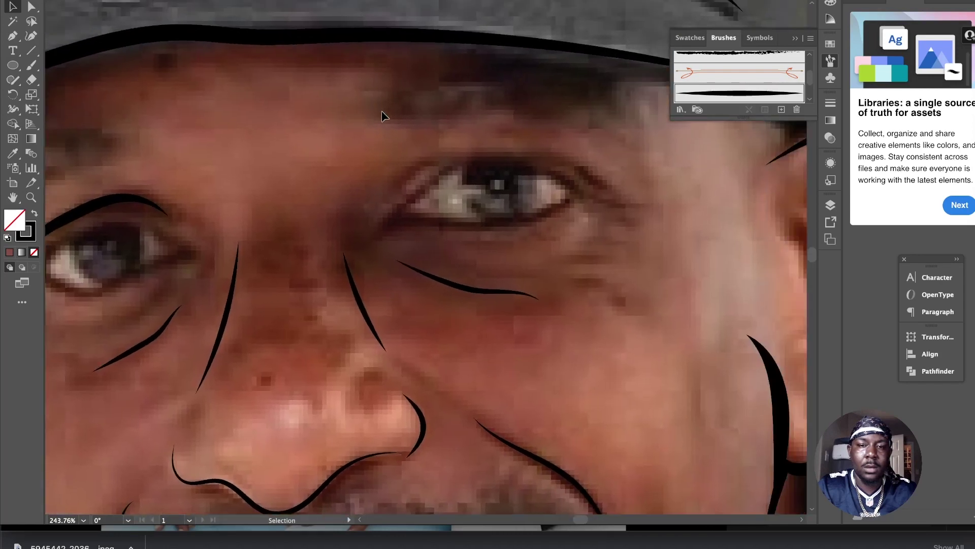
key(b)
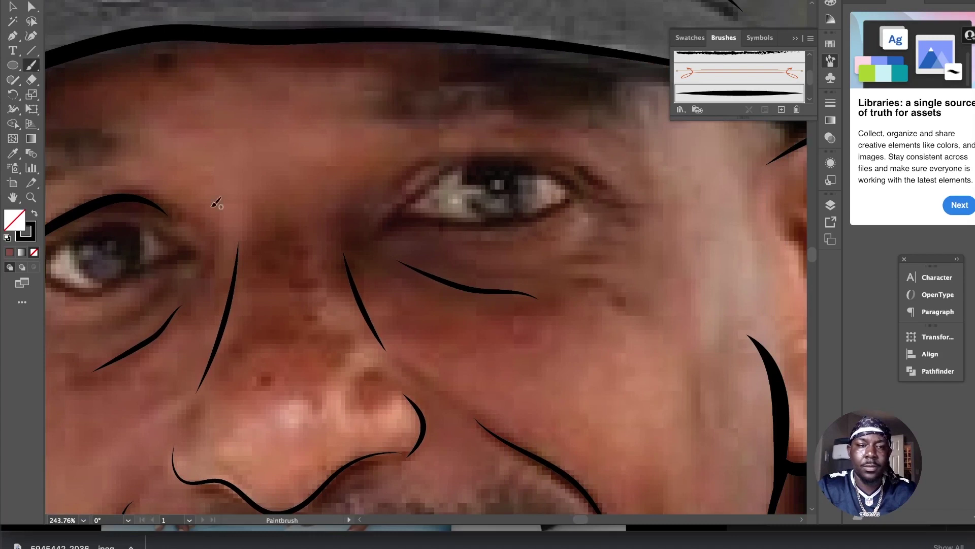
key(v)
click(77, 207)
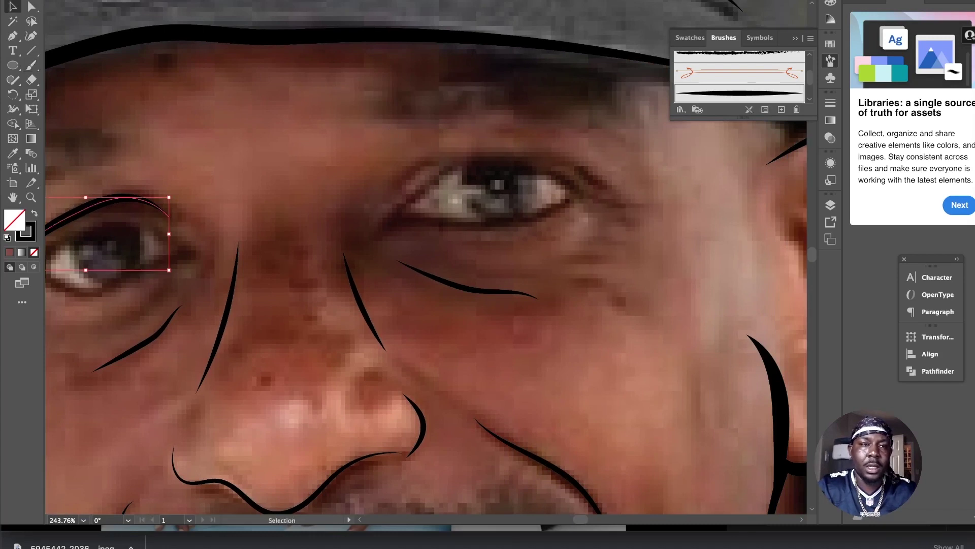
click(300, 138)
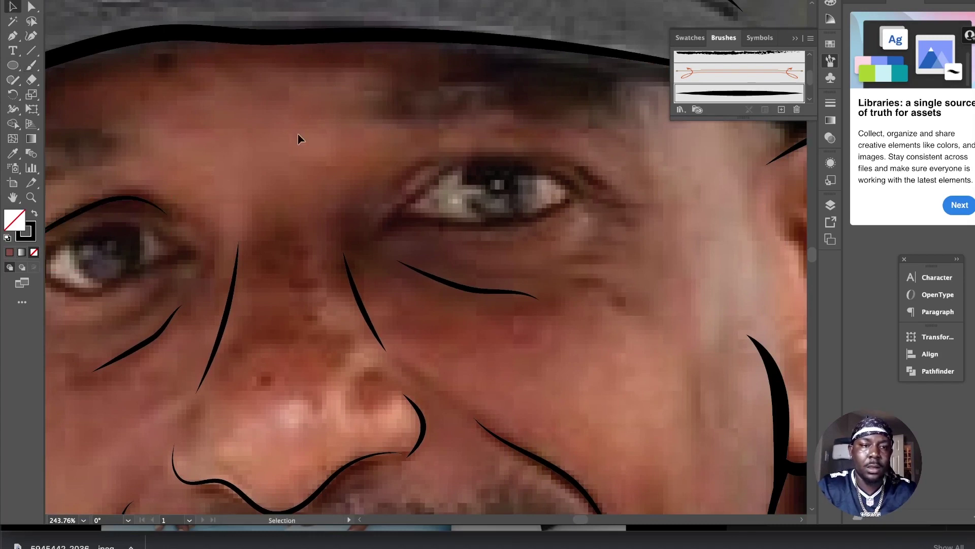
key(b)
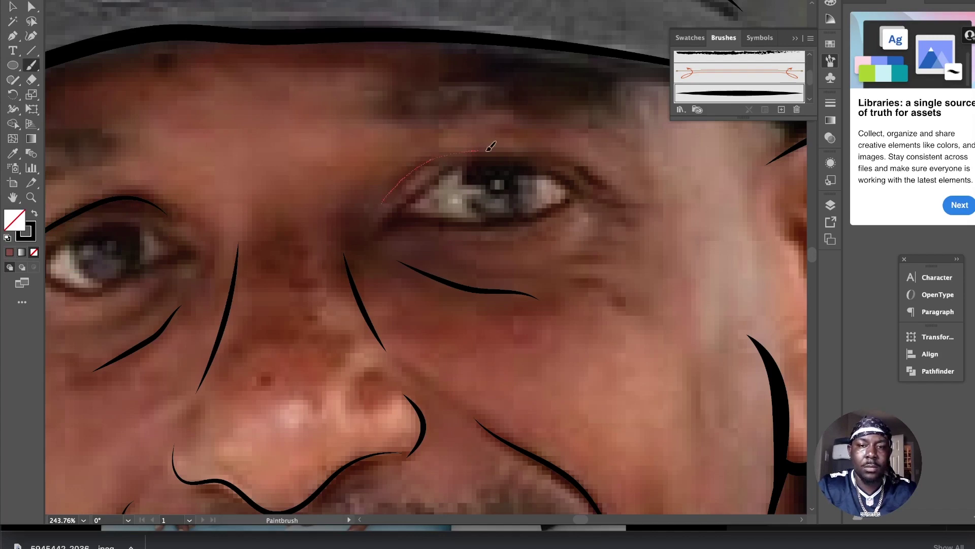
drag(609, 176, 610, 177)
Step: Compare the line art with and without the photo by toggling the visibility of Layer 1
scroll(599, 138, down, 6)
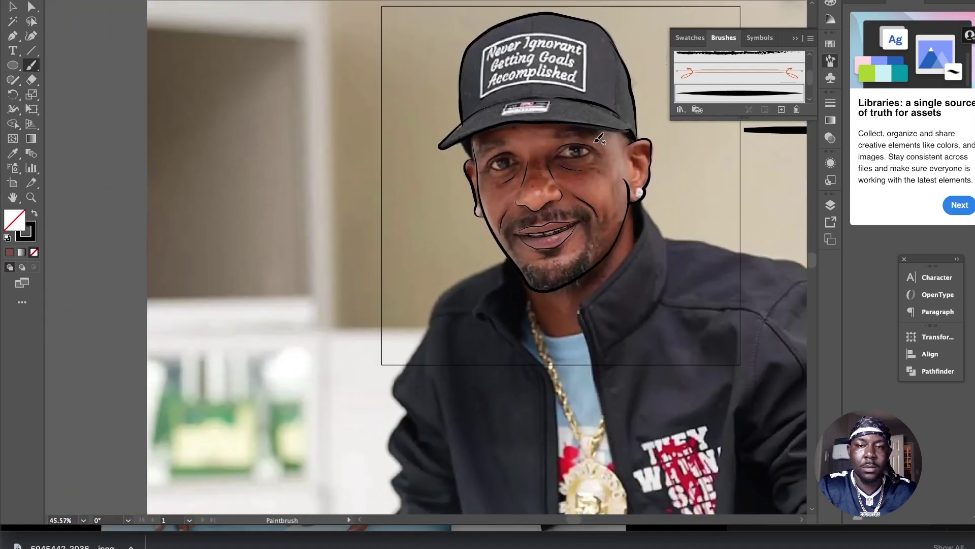
click(831, 204)
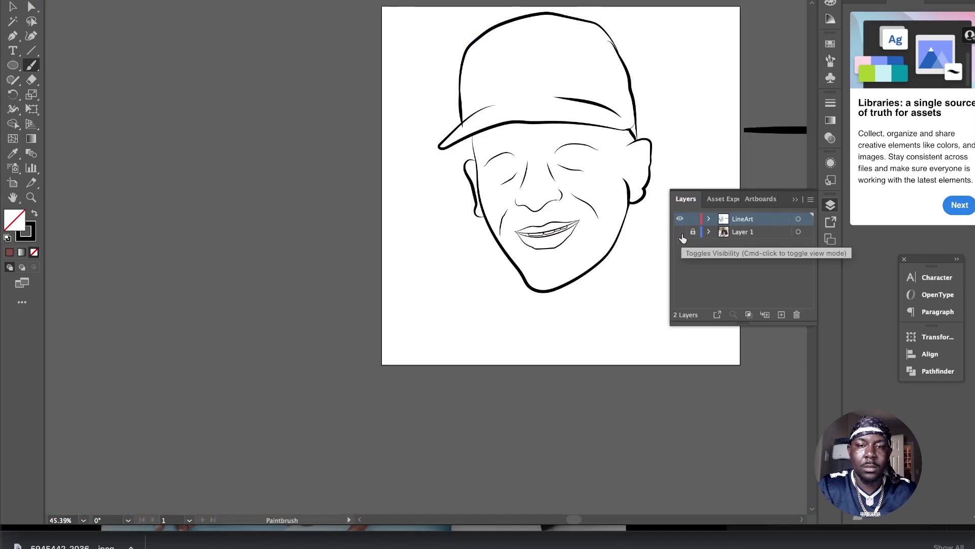
click(680, 231)
Step: Paint the closed outline of the man's right eye and change its stroke to the Basic brush
scroll(490, 160, up, 6)
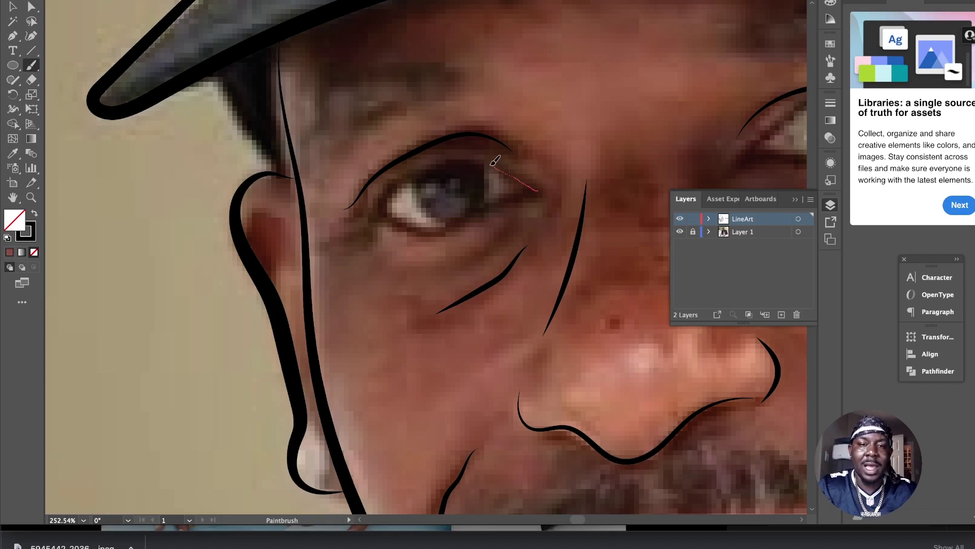
drag(463, 162, 464, 173)
key(v)
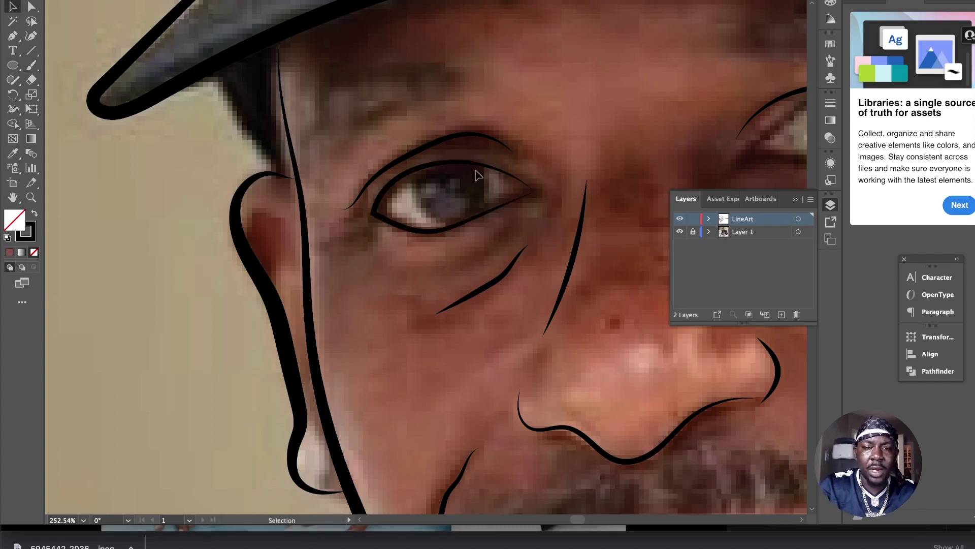
click(485, 167)
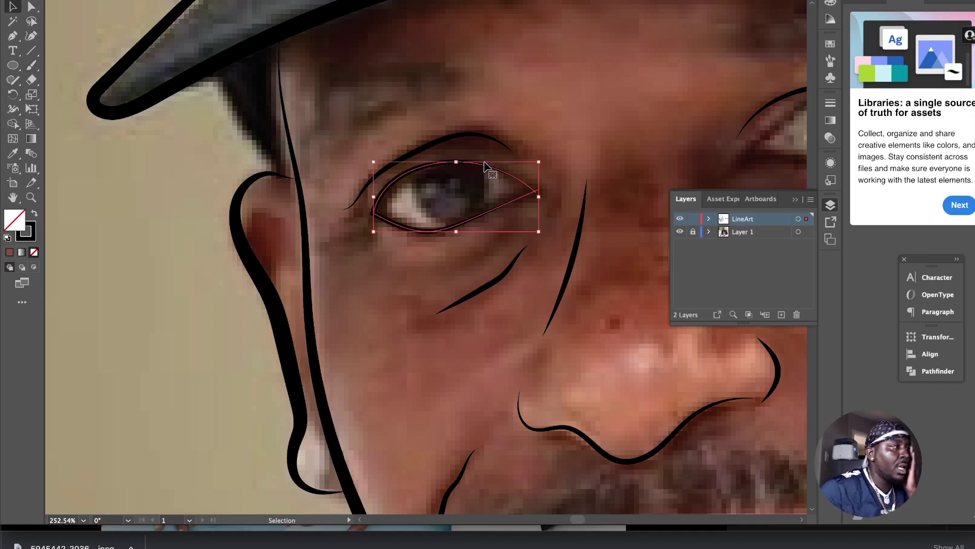
click(829, 63)
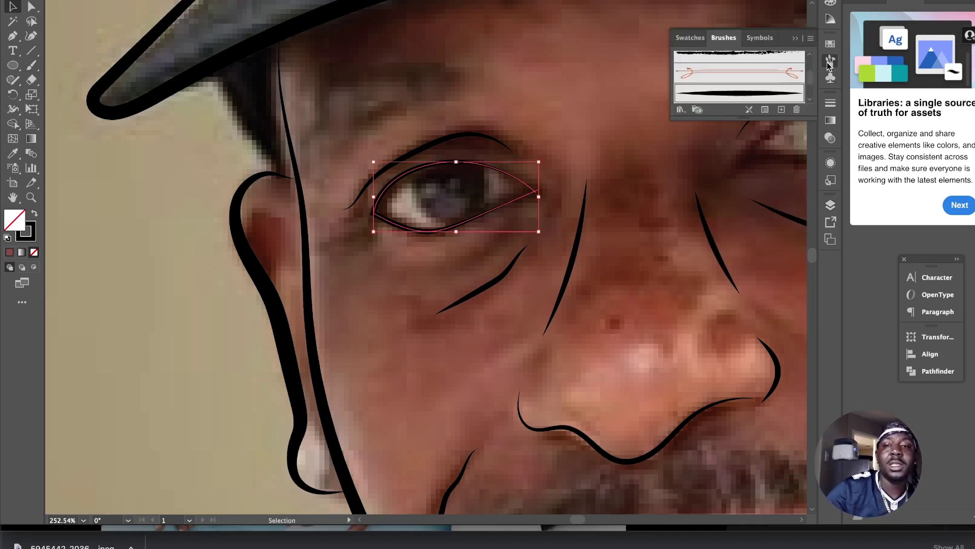
scroll(731, 74, up, 3)
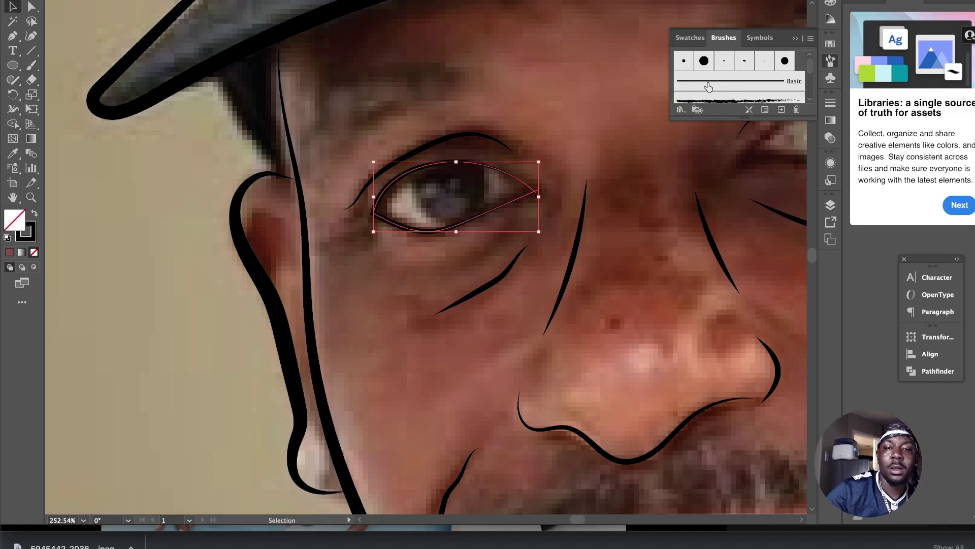
click(709, 85)
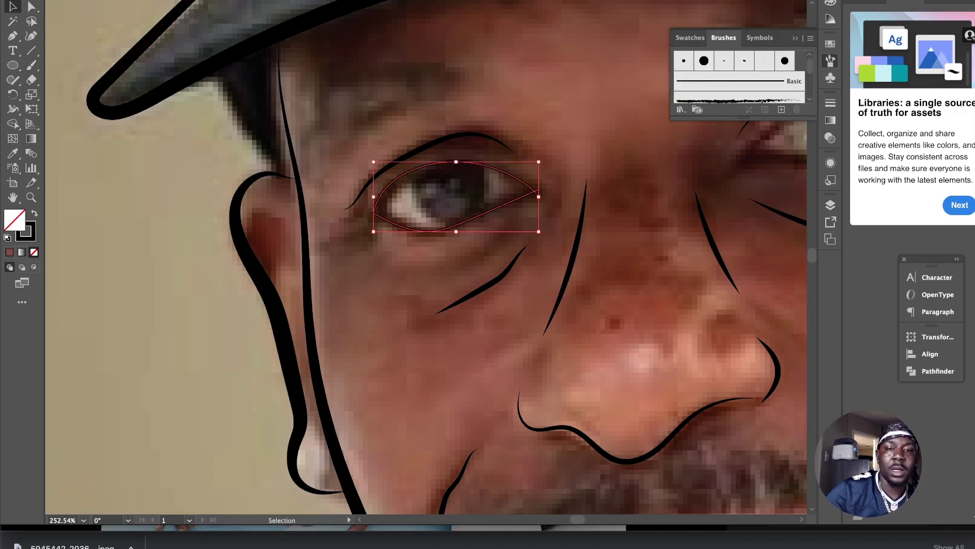
click(246, 85)
Step: Paint the outline of the man's left eye along its upper and lower lids
scroll(246, 85, right, 4)
scroll(246, 85, down, 8)
scroll(247, 86, up, 7)
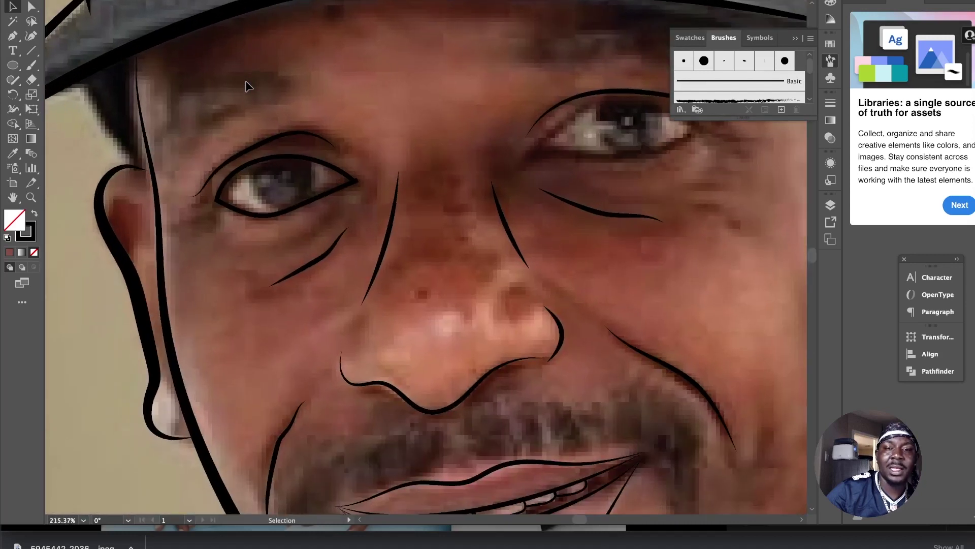
scroll(245, 86, right, 4)
key(b)
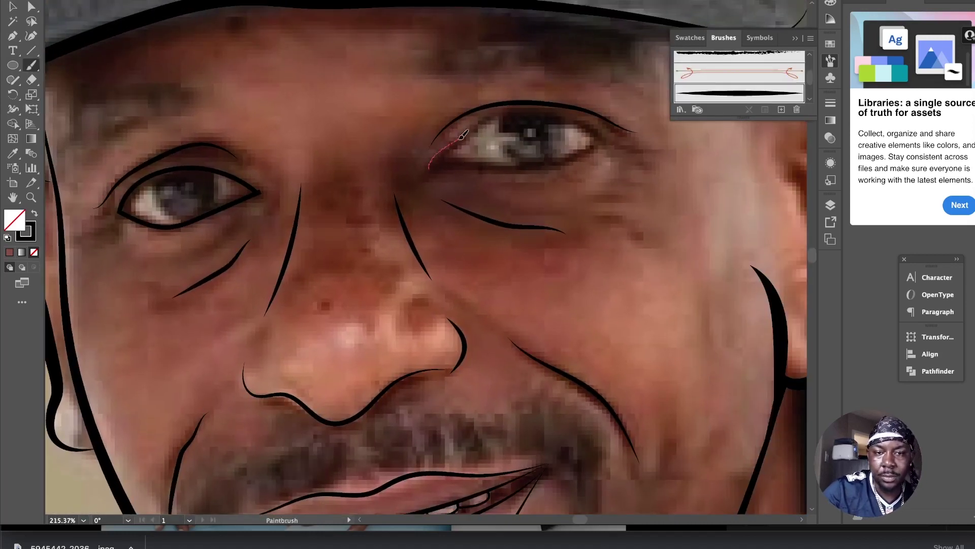
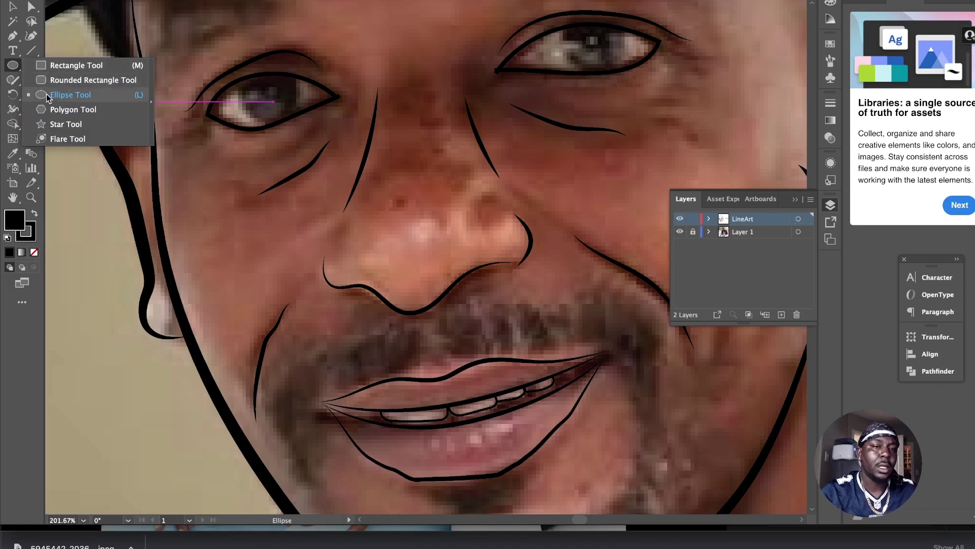
Step: Draw a solid black circle over the iris of the man's right eye and position it inside the eye outline
drag(213, 160, 288, 88)
key(v)
drag(275, 51, 299, 97)
drag(238, 98, 320, 86)
scroll(247, 122, up, 2)
scroll(306, 84, down, 4)
key(ctrl+j)
key(Return)
Step: Enlarge the black iris circle and place a matching one over the iris of the man's left eye
key(l)
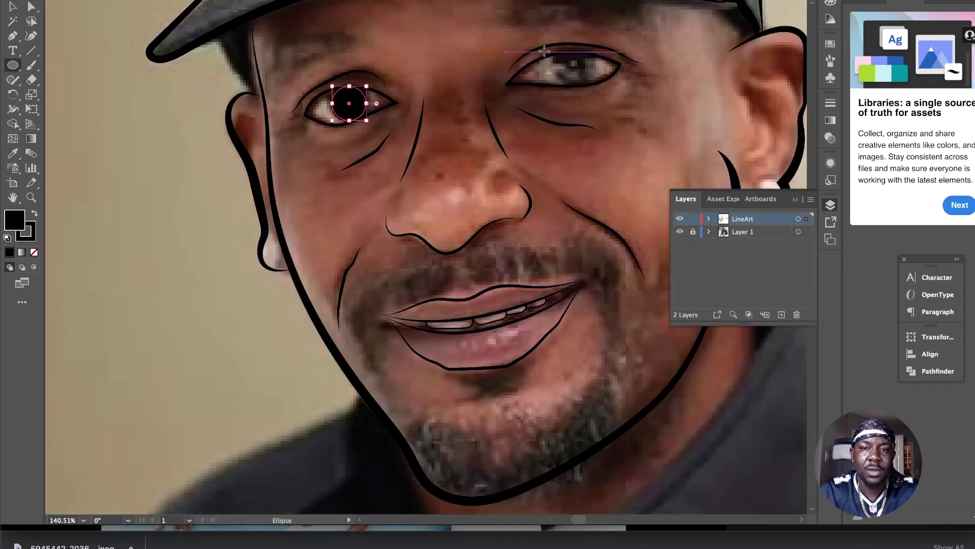
scroll(341, 130, up, 5)
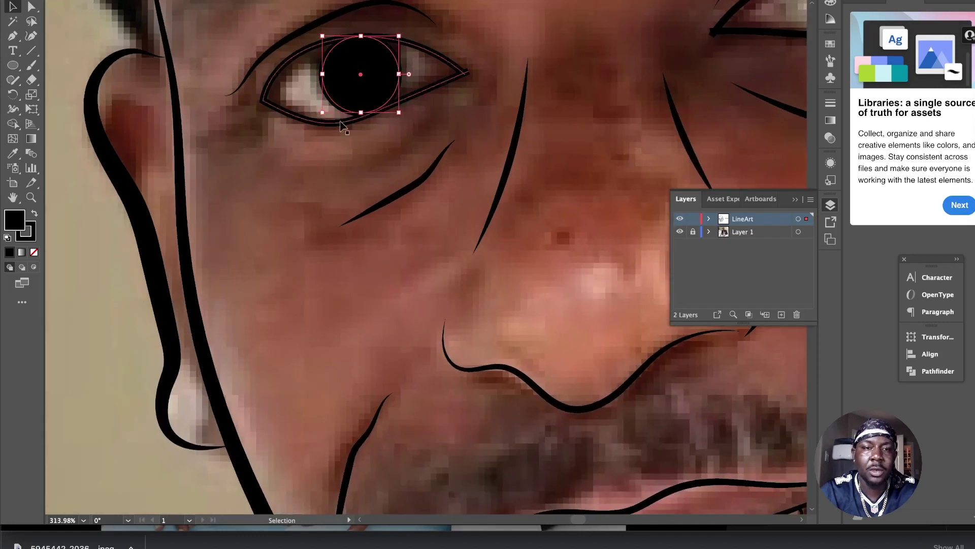
drag(358, 75, 368, 96)
click(450, 142)
scroll(463, 119, down, 3)
scroll(572, 133, right, 5)
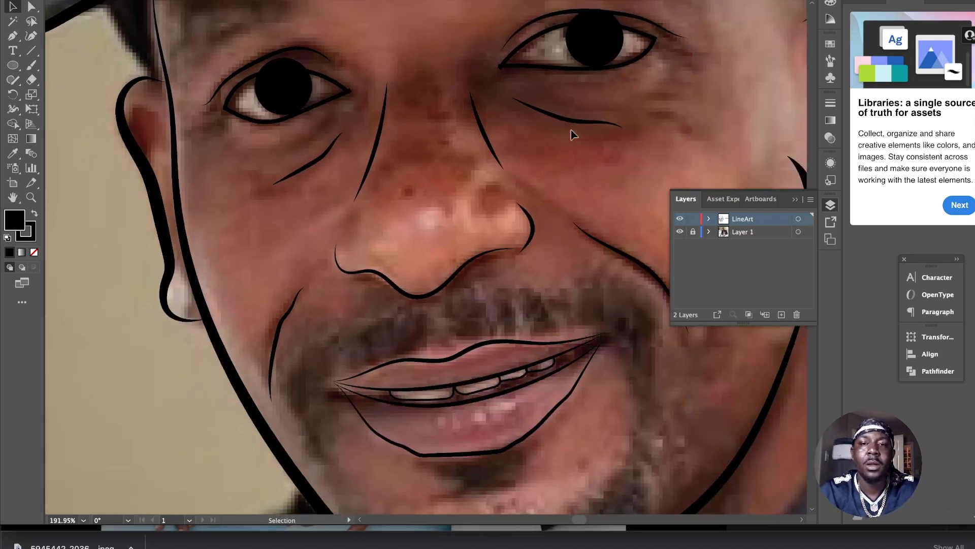
scroll(573, 131, up, 2)
drag(588, 74, 578, 76)
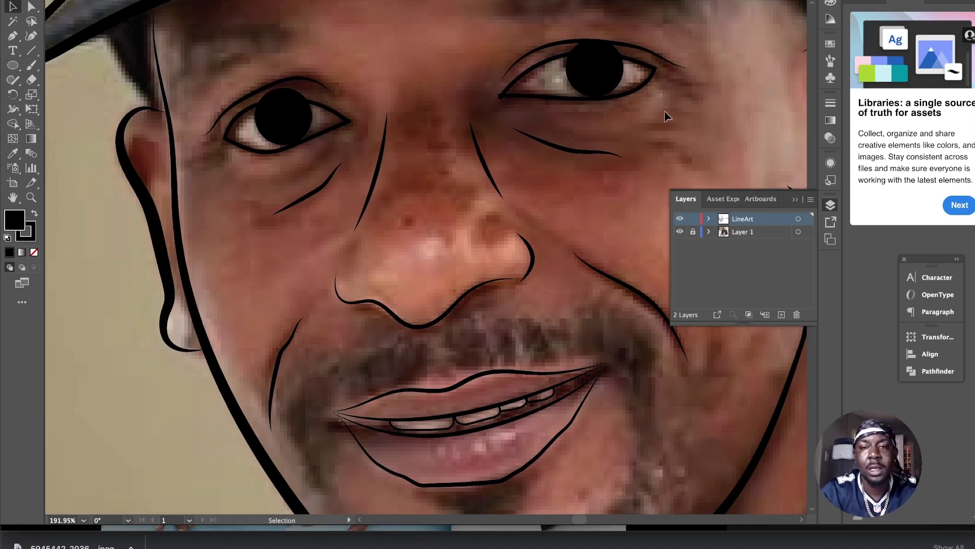
Step: Trim the part of the black circle above the man's left upper eyelid line with the Shape Builder
drag(600, 83, 557, 66)
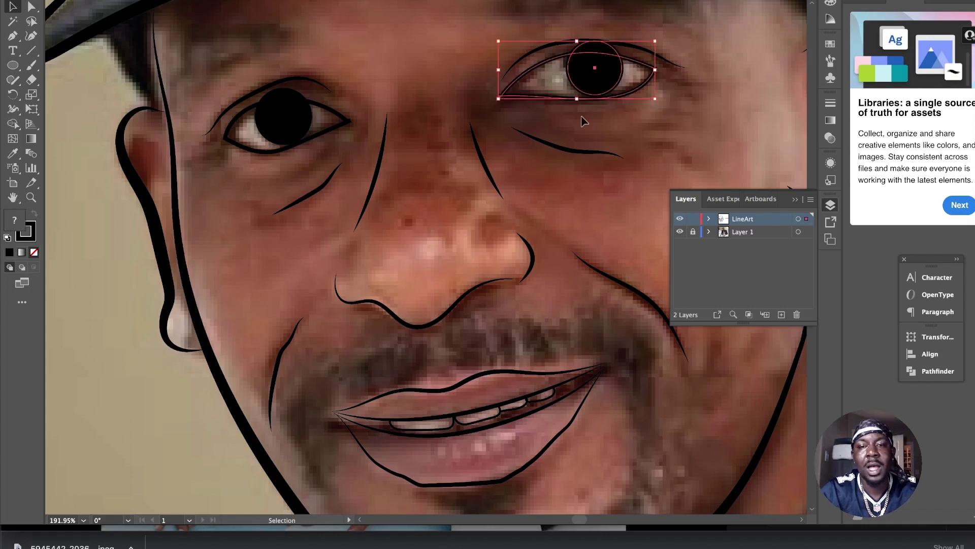
click(12, 125)
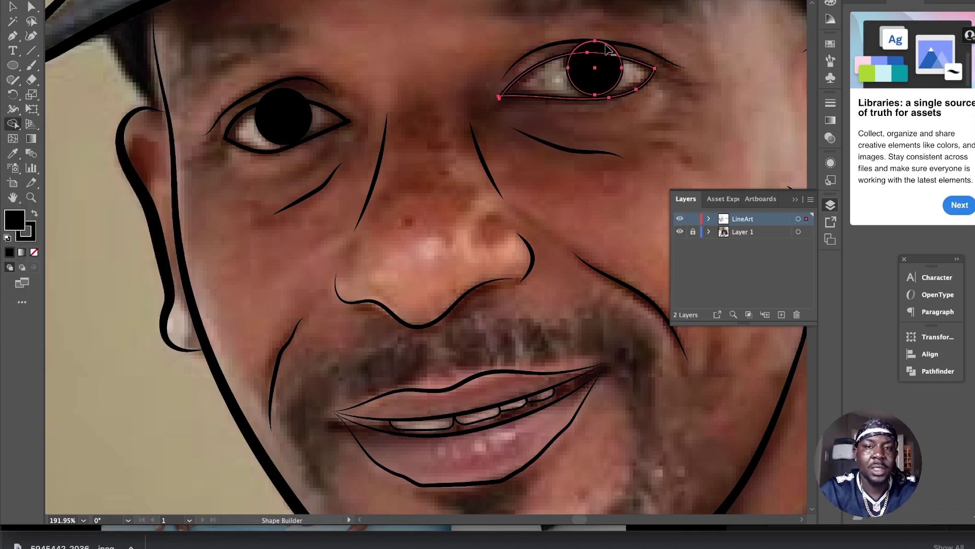
click(604, 52)
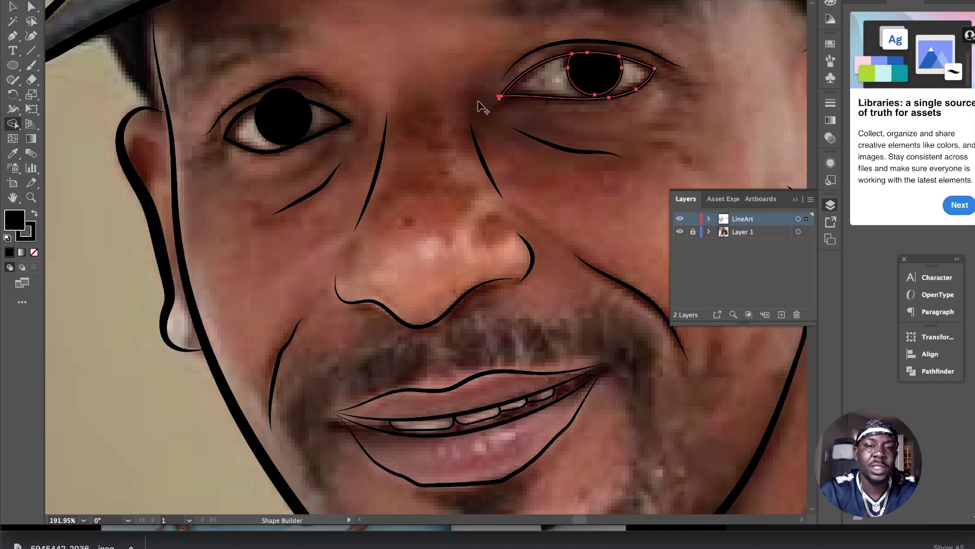
key(v)
click(551, 204)
scroll(585, 137, down, 5)
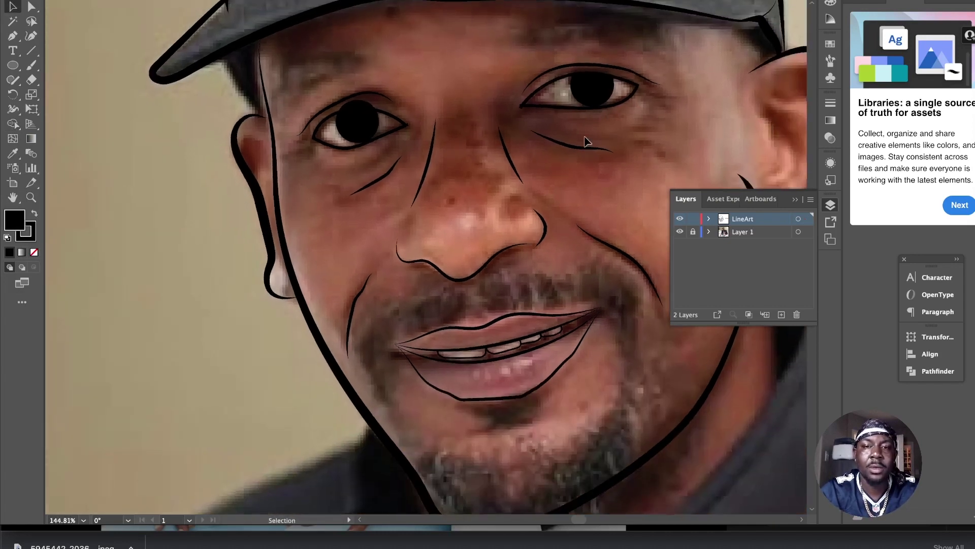
Step: Trim the part of the black circle above the man's right upper eyelid line with the Shape Builder
scroll(585, 137, up, 5)
click(681, 231)
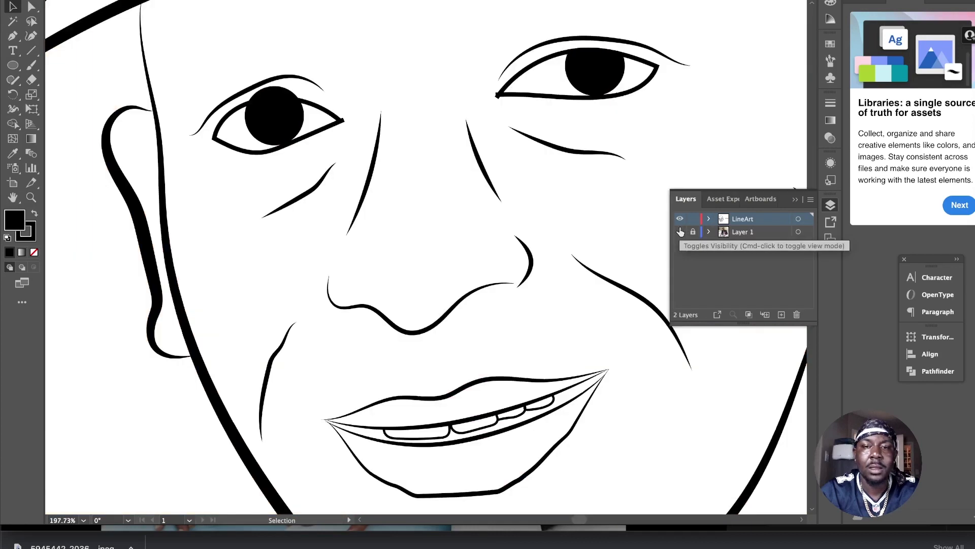
click(680, 231)
click(285, 114)
shift+click(276, 101)
key(shift+m)
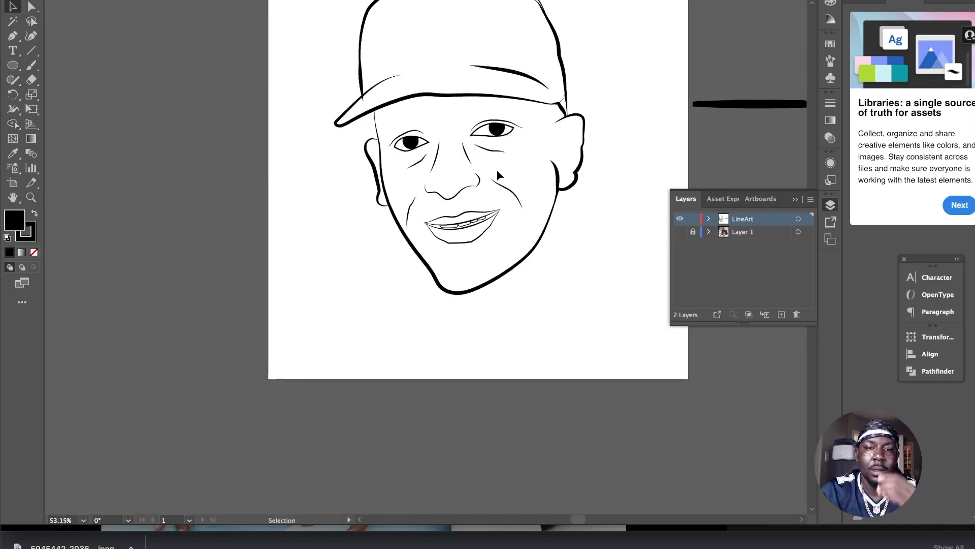
Step: Show the photo layer again and paint a thick curved stroke over each eyebrow with the large round brush
scroll(497, 169, up, 3)
scroll(497, 169, down, 4)
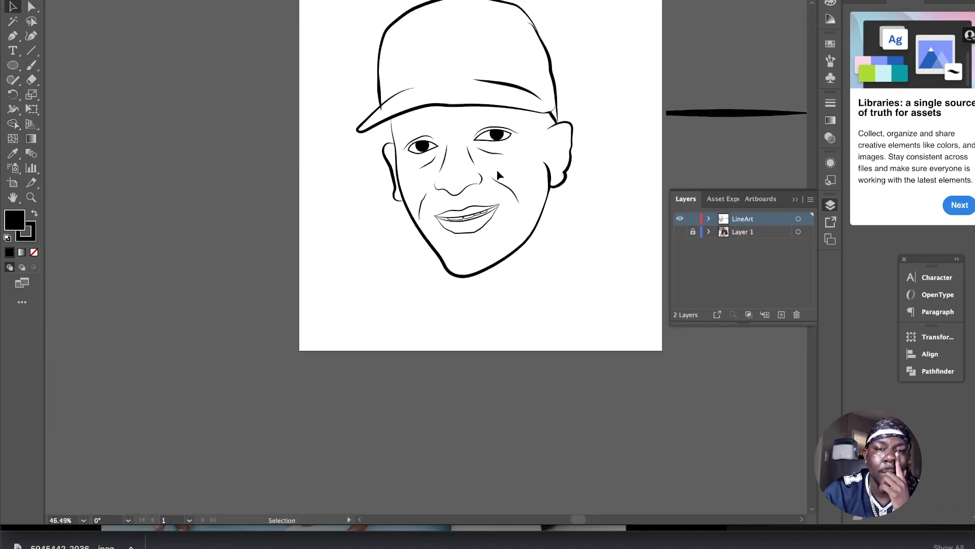
scroll(498, 175, up, 3)
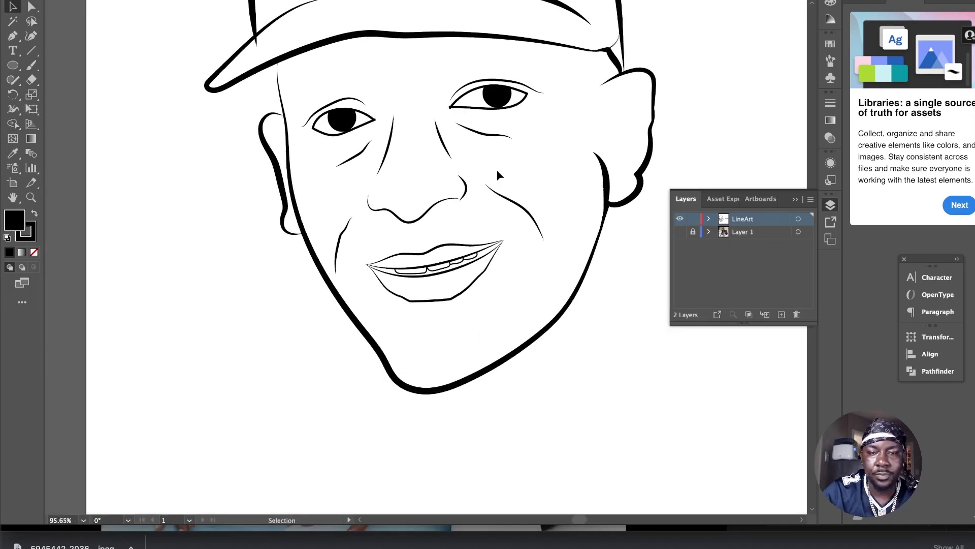
click(680, 232)
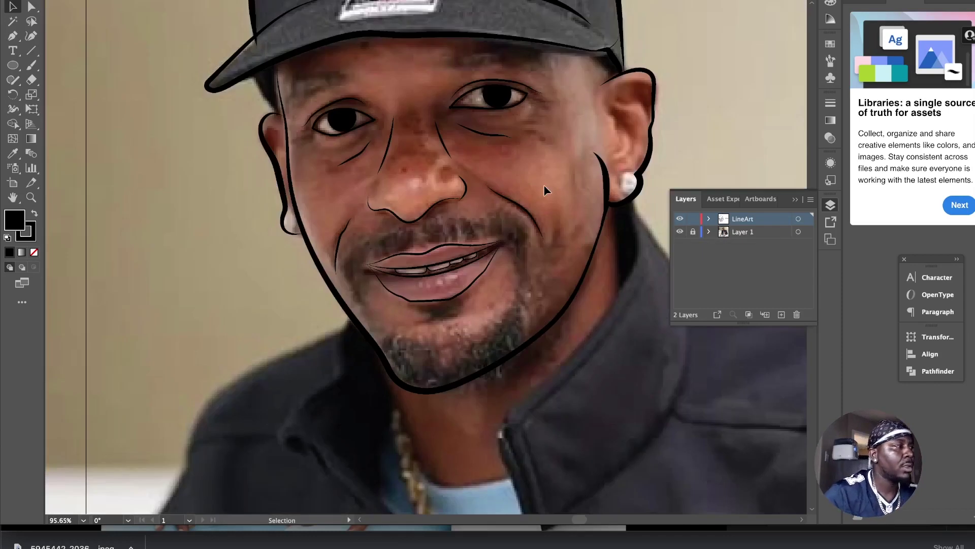
scroll(543, 190, up, 1)
key(b)
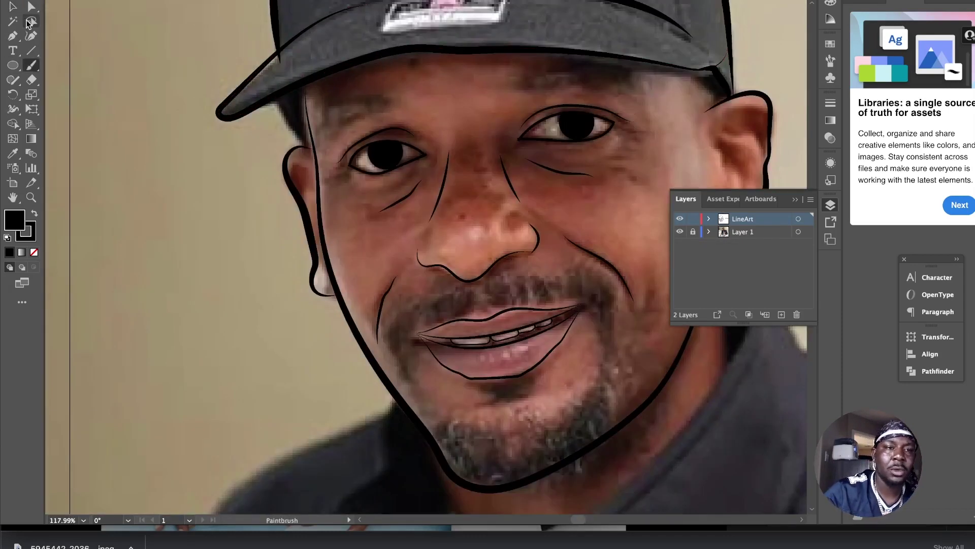
click(832, 44)
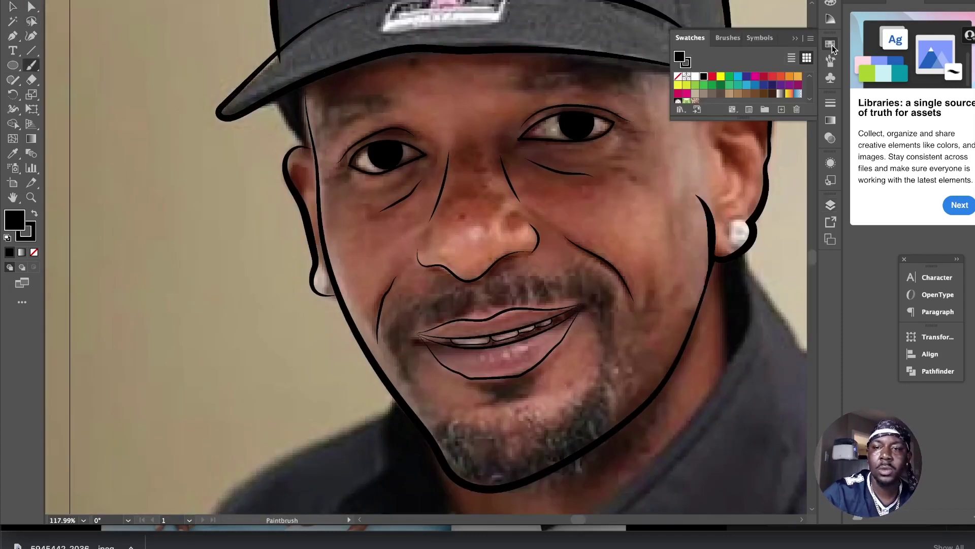
click(830, 61)
scroll(773, 91, up, 3)
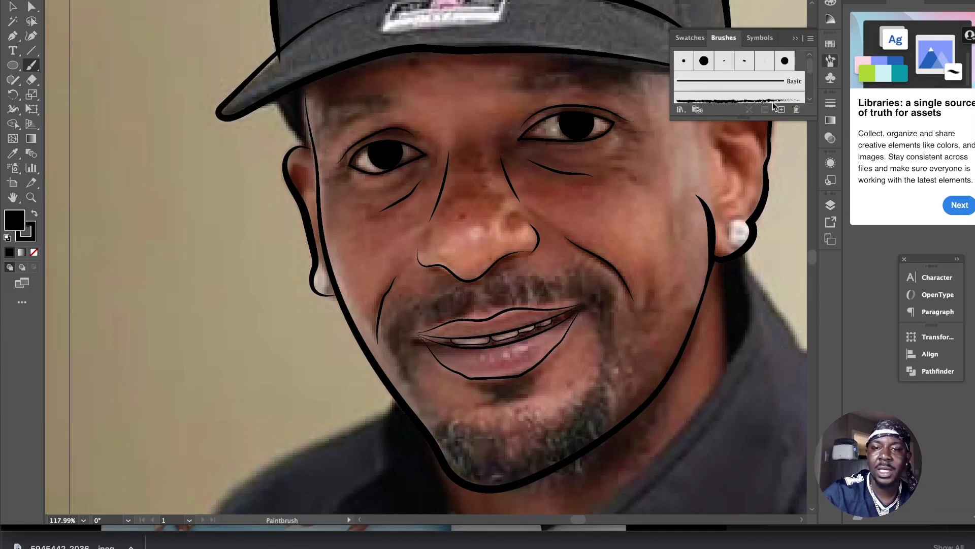
click(704, 60)
drag(392, 98, 322, 131)
mouse_move(539, 78)
mouse_down()
mouse_move(575, 74)
mouse_move(667, 101)
mouse_up()
Step: Choose the tapered black art brush from the brush list
scroll(630, 97, down, 2)
scroll(505, 94, up, 4)
scroll(510, 156, up, 2)
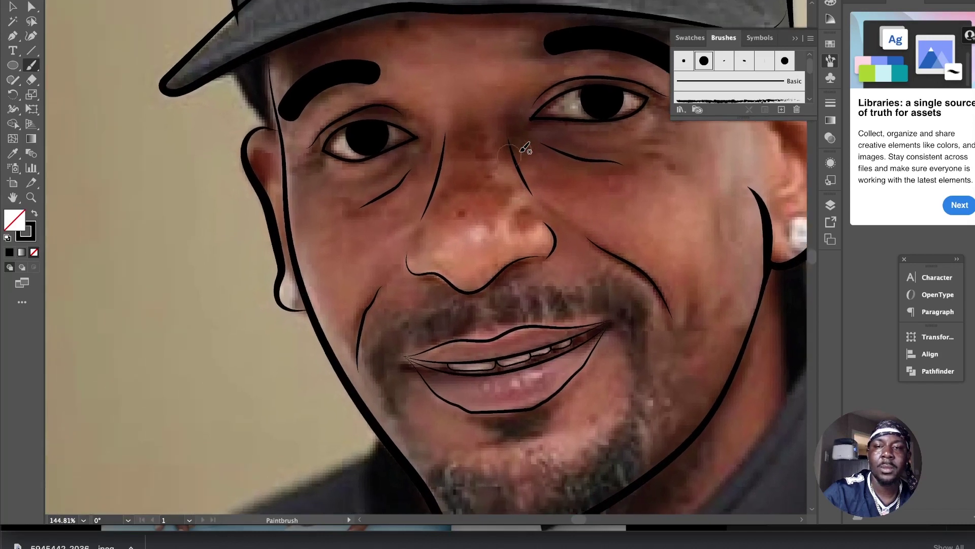
scroll(725, 78, down, 2)
scroll(723, 86, up, 3)
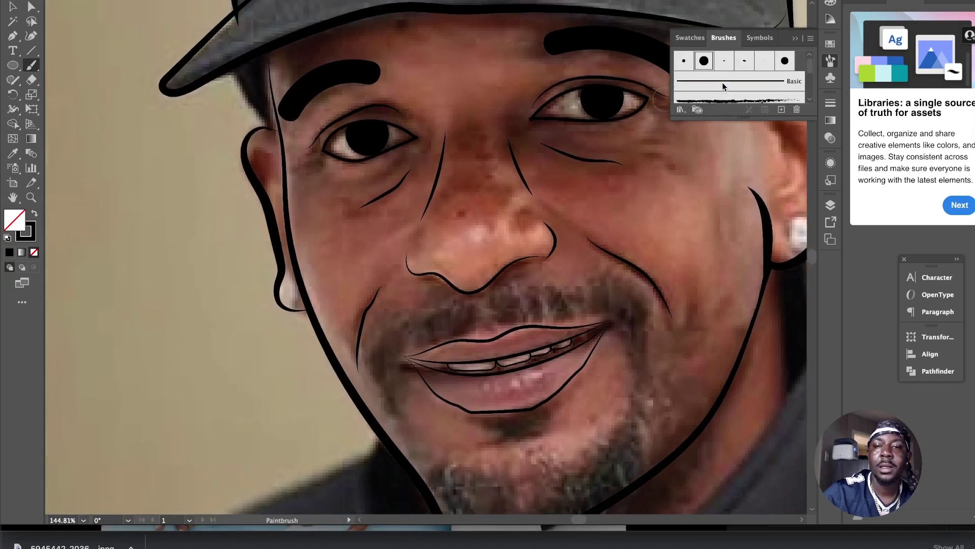
scroll(723, 85, down, 3)
scroll(724, 85, up, 2)
scroll(723, 82, down, 3)
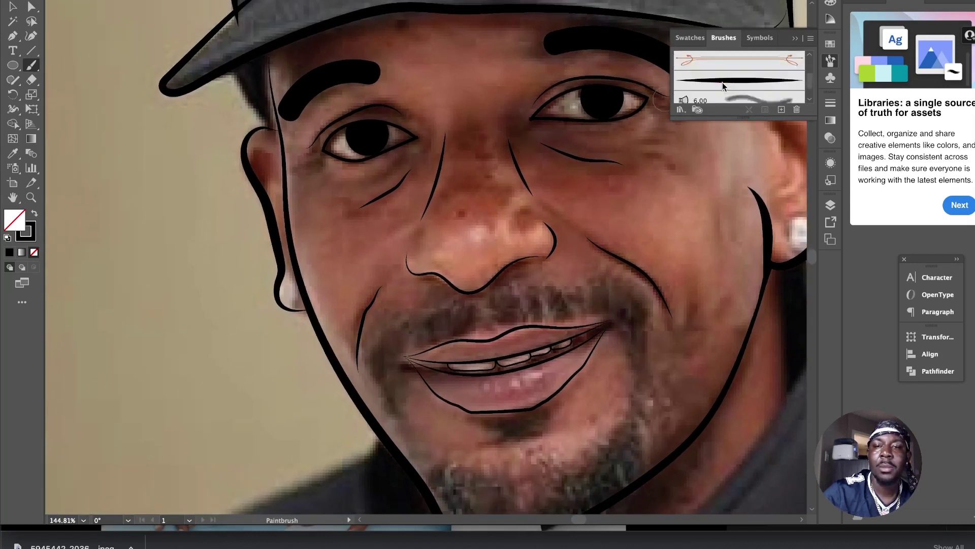
click(720, 66)
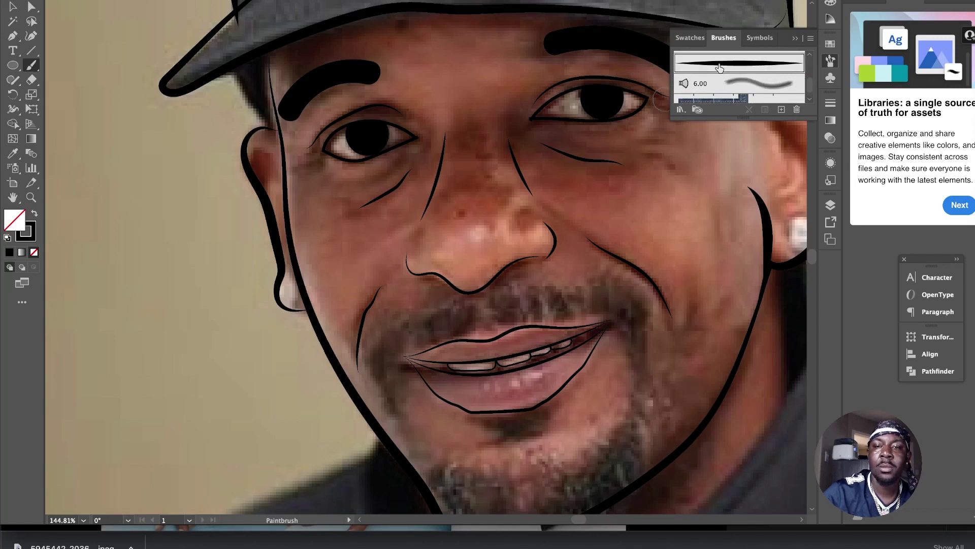
Step: Paint short tapered hair strokes along the upper edge of the man's right eyebrow, starting at its inner end
scroll(322, 66, up, 5)
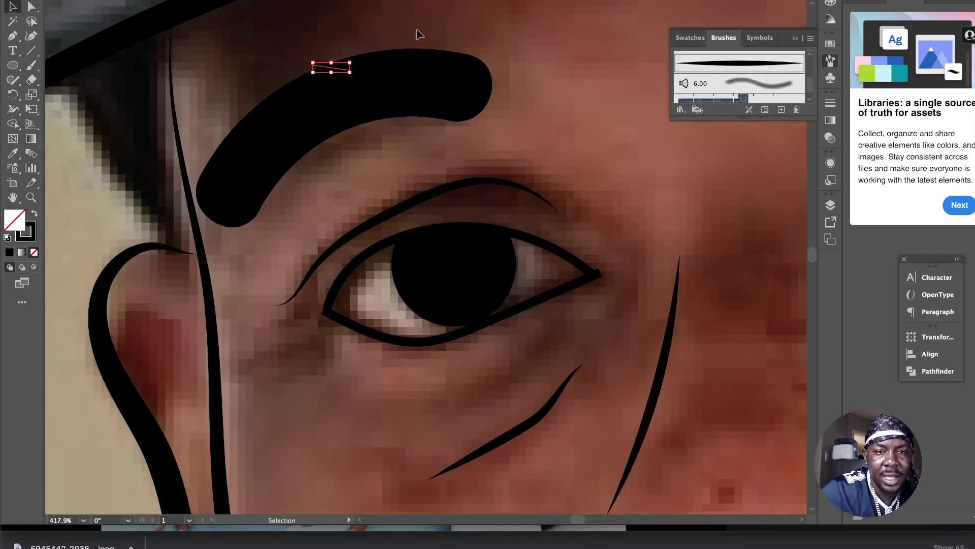
click(416, 34)
scroll(394, 41, up, 3)
click(431, 86)
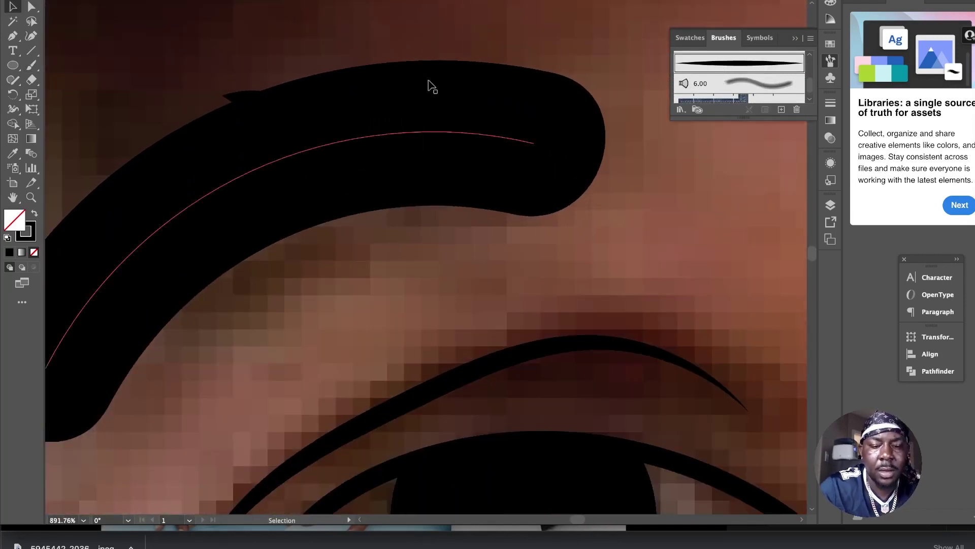
key(b)
drag(559, 116, 531, 45)
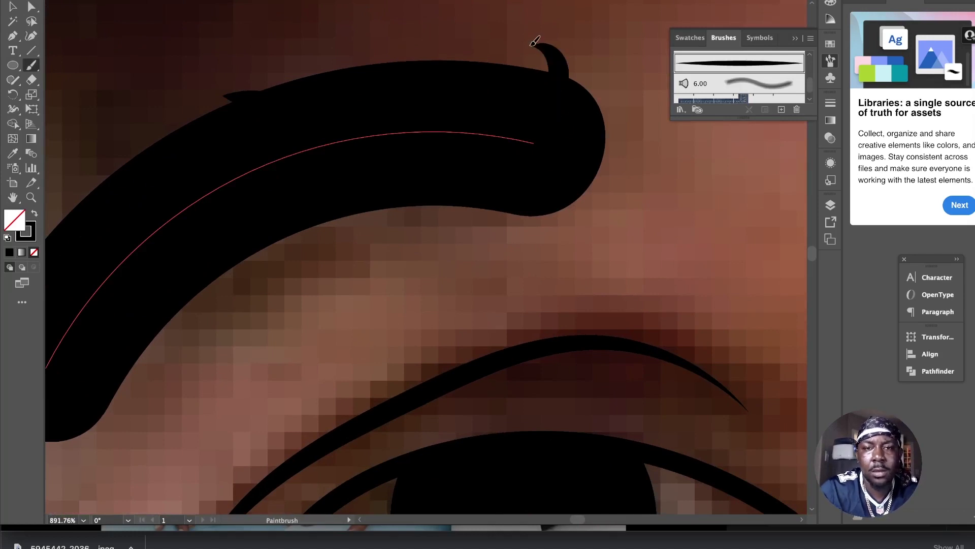
drag(534, 126, 476, 14)
key(super+z)
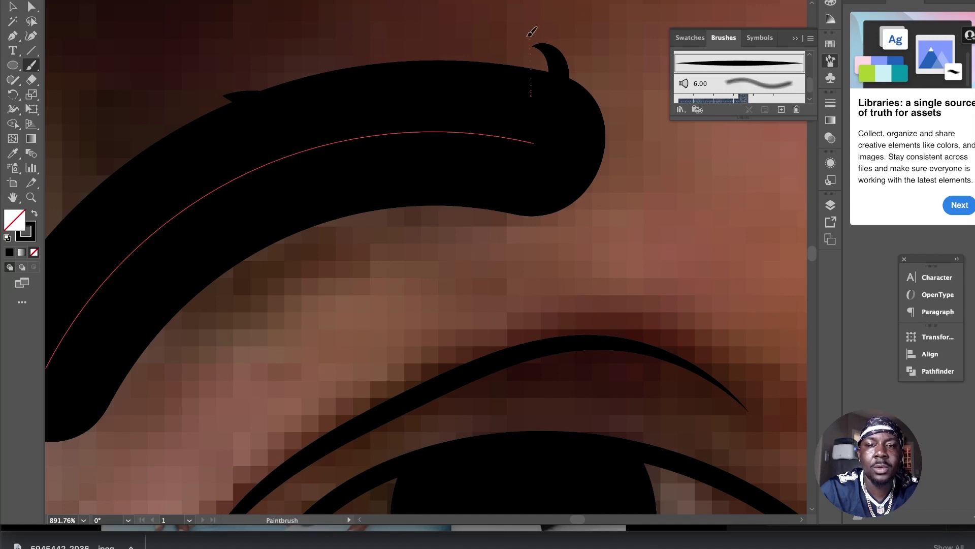
drag(534, 44, 507, 57)
mouse_move(520, 90)
mouse_down()
mouse_move(511, 39)
mouse_move(520, 79)
mouse_move(481, 65)
mouse_move(488, 91)
mouse_up()
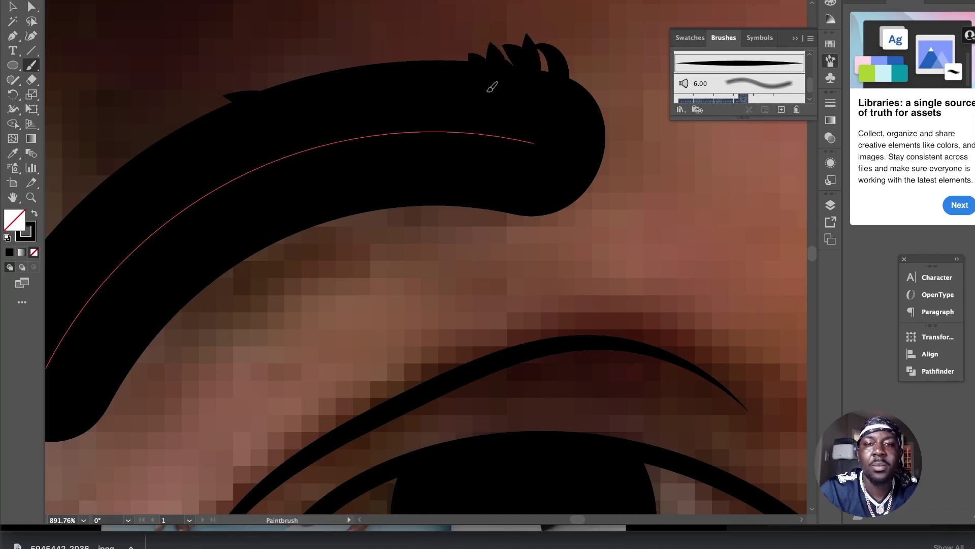
drag(446, 50, 450, 93)
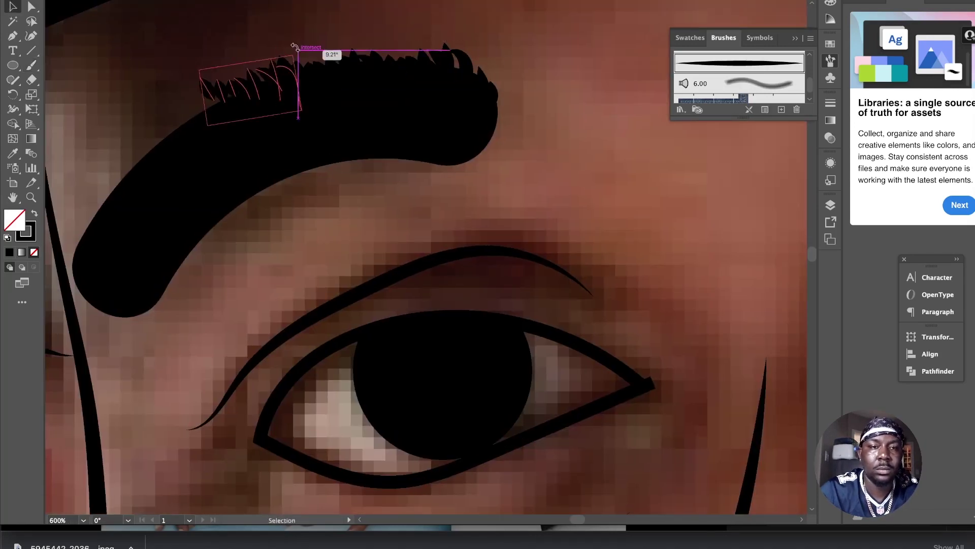
Step: Duplicate the group of hair strokes and place the copies along the rest of the man's right eyebrow
drag(326, 55, 173, 138)
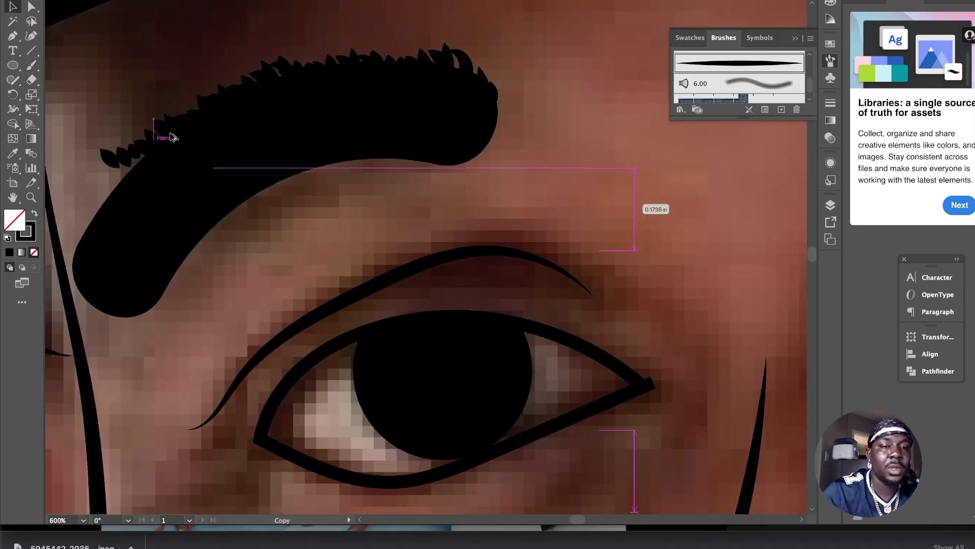
drag(377, 64, 292, 272)
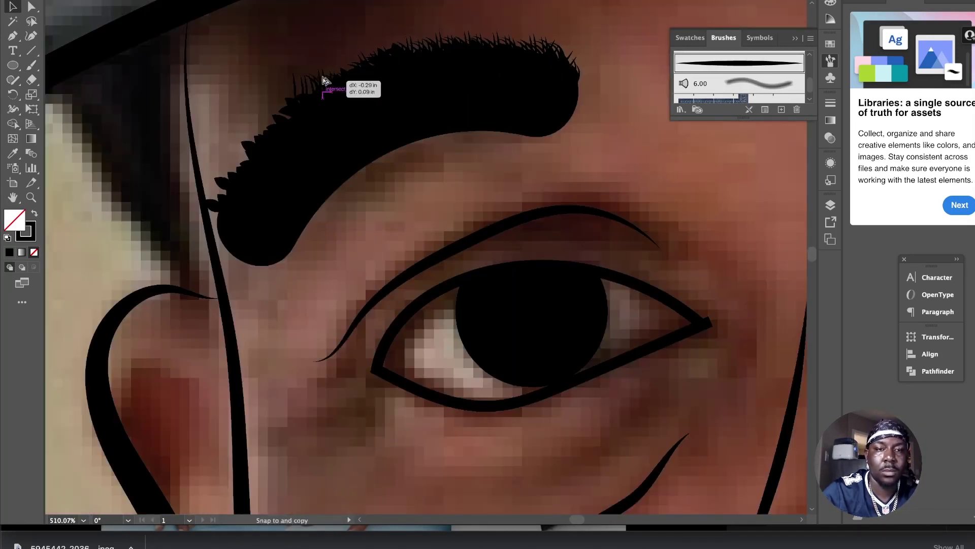
scroll(404, 198, down, 10)
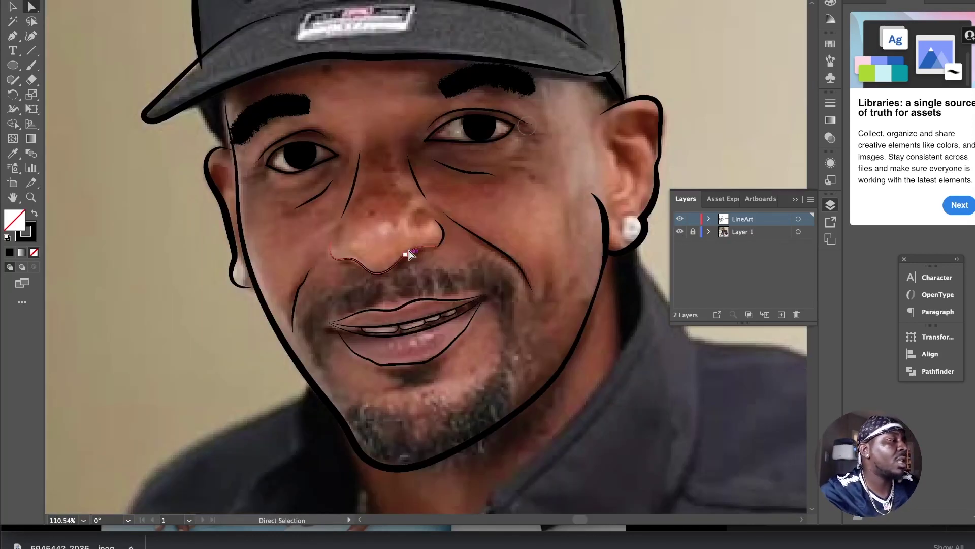
Step: Paint short wrinkle lines beside and below the outer corner of the man's left eye
click(312, 252)
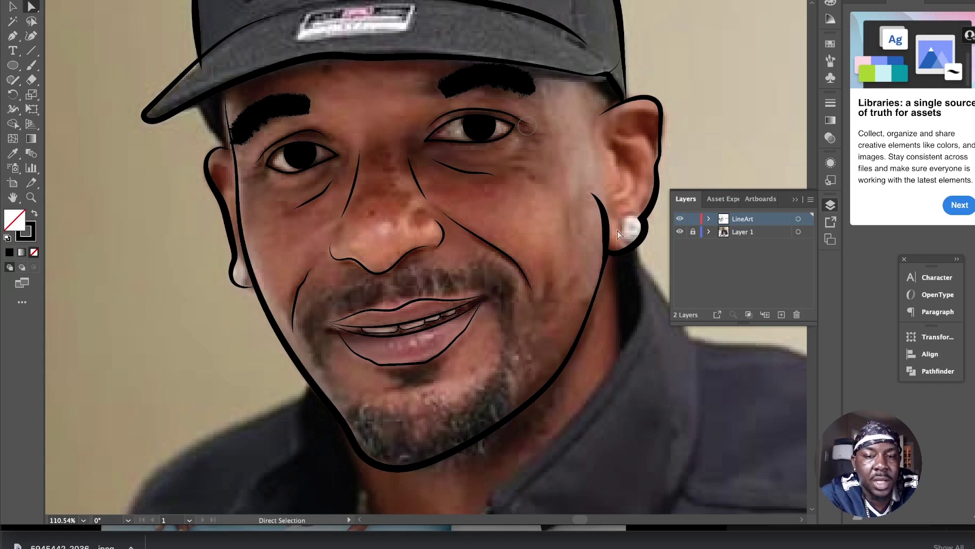
scroll(517, 197, down, 2)
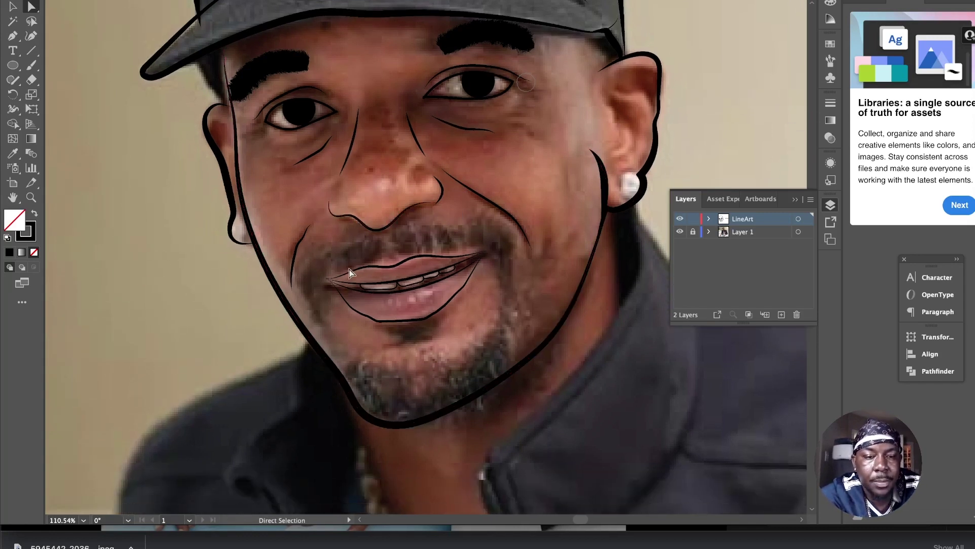
scroll(375, 131, up, 4)
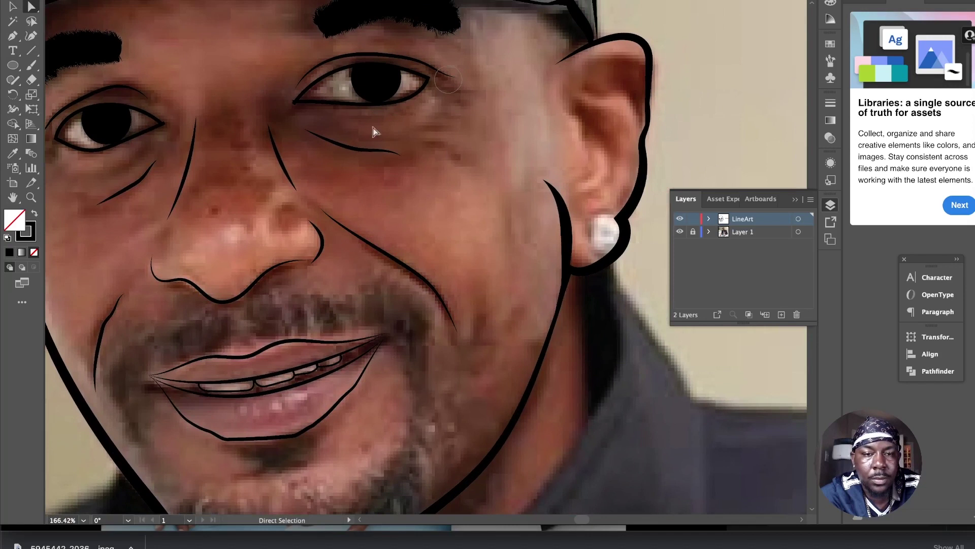
click(32, 65)
drag(421, 142, 464, 160)
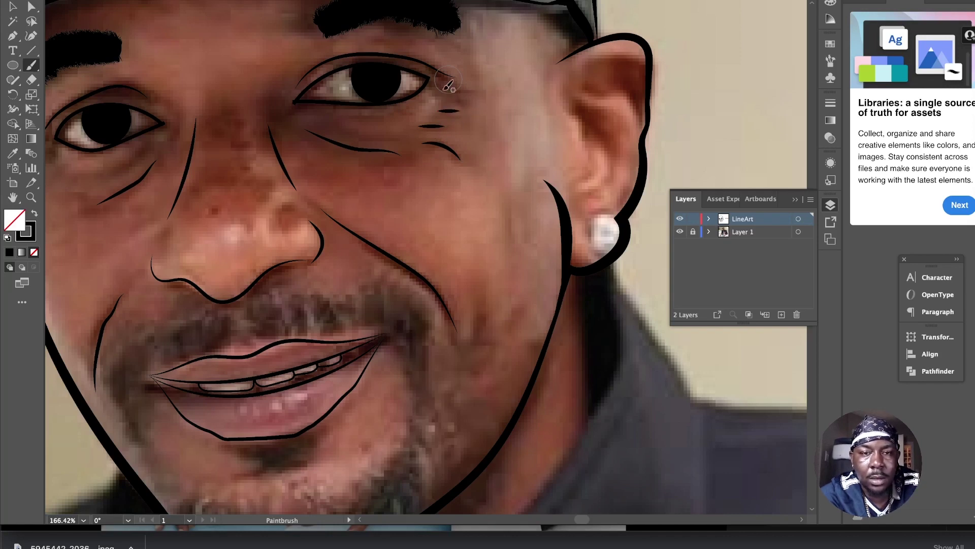
click(680, 232)
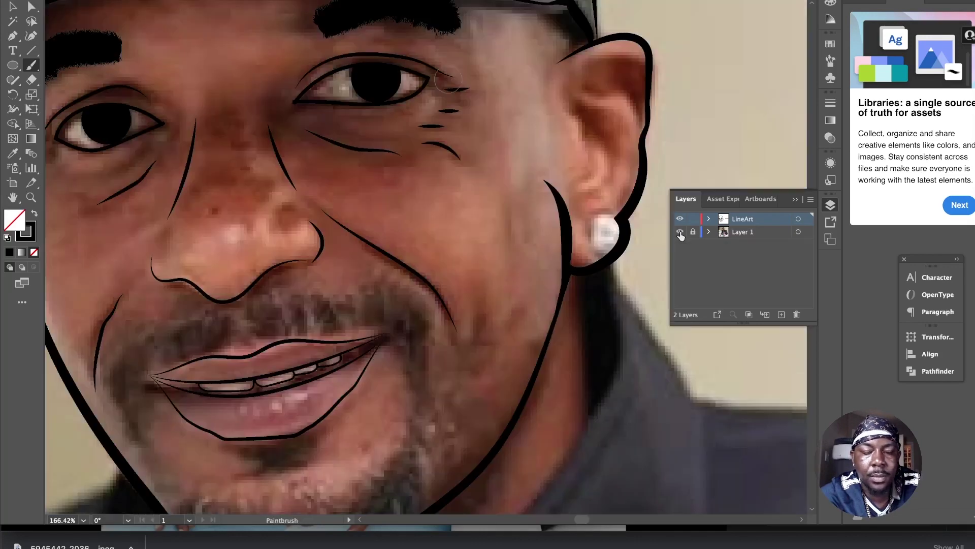
click(679, 231)
Step: Paint the inner fold lines of the man's left ear and delete a stray line there
scroll(743, 72, up, 5)
drag(498, 56, 586, 104)
drag(501, 100, 576, 143)
mouse_move(476, 128)
mouse_down()
mouse_move(498, 163)
mouse_move(486, 257)
mouse_up()
scroll(528, 142, down, 5)
drag(523, 136, 521, 190)
key(v)
click(535, 129)
key(Delete)
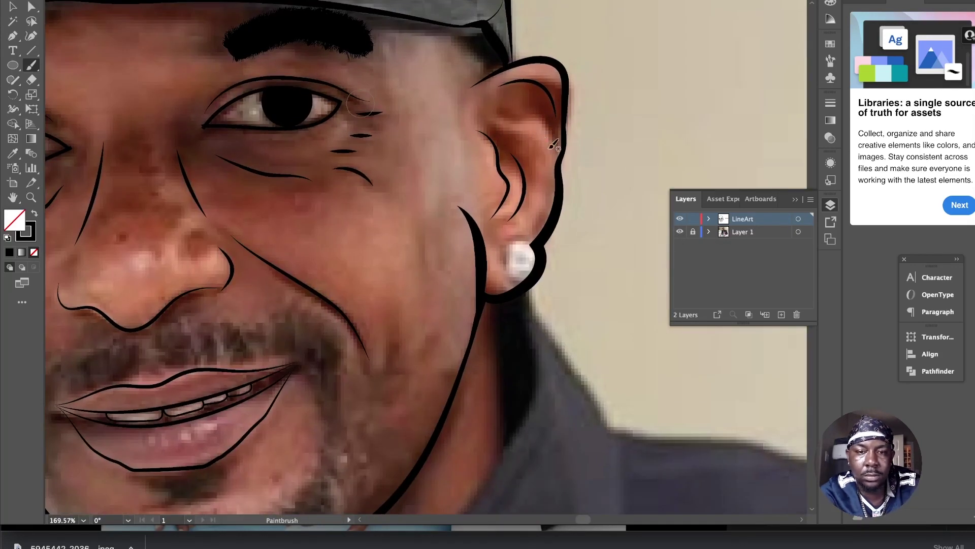
Step: Paint an outline around the earring on the man's left ear
key(b)
drag(531, 265, 502, 326)
scroll(496, 251, down, 5)
Step: Paint the earring outline and the inner fold line on the man's right ear
scroll(275, 320, up, 5)
drag(293, 357, 277, 301)
scroll(279, 315, down, 3)
drag(261, 147, 261, 187)
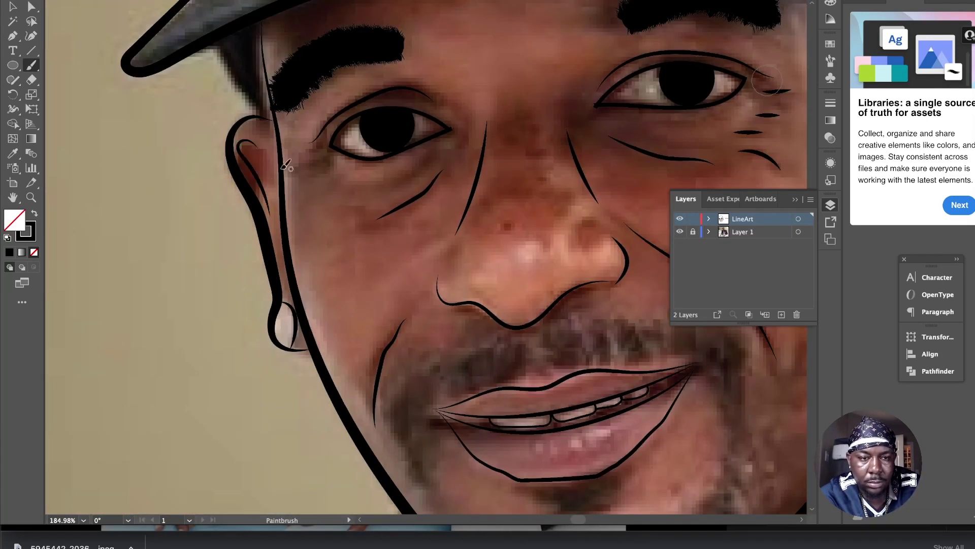
Step: Paint thick moustache and goatee strokes around the mouth and chin with the large round brush
scroll(270, 199, down, 4)
click(830, 61)
double_click(704, 60)
key(Return)
mouse_move(486, 189)
mouse_down()
mouse_move(508, 203)
mouse_move(508, 305)
mouse_move(343, 285)
mouse_move(418, 202)
mouse_move(488, 196)
mouse_up()
mouse_move(505, 295)
mouse_down()
mouse_move(381, 329)
mouse_move(450, 355)
mouse_move(441, 341)
mouse_up()
scroll(445, 268, down, 2)
scroll(443, 269, down, 5)
Step: Replace the goatee stroke on the man's left side of the mouth with a new one running down to the chin
click(830, 205)
click(680, 231)
scroll(490, 204, up, 6)
key(v)
click(431, 264)
key(Delete)
click(680, 232)
mouse_move(410, 254)
mouse_down()
mouse_move(447, 368)
mouse_move(351, 264)
mouse_move(285, 412)
mouse_move(417, 427)
mouse_up()
key(v)
click(680, 232)
scroll(469, 223, down, 6)
scroll(469, 224, up, 6)
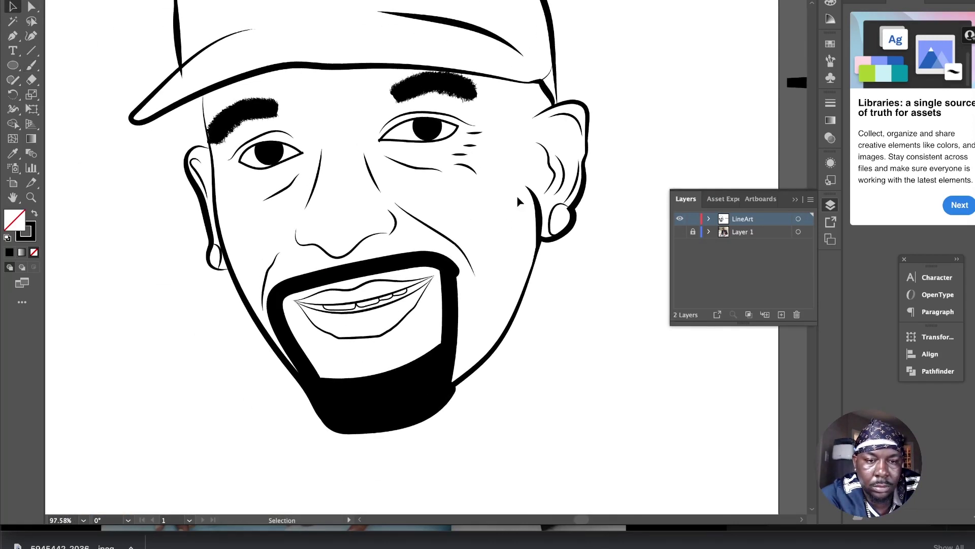
Step: Draw a triangular soul patch below the lower lip over the photo with the Pen tool and fill it black
click(680, 232)
scroll(396, 320, up, 6)
key(p)
click(365, 354)
click(452, 381)
click(494, 337)
key(v)
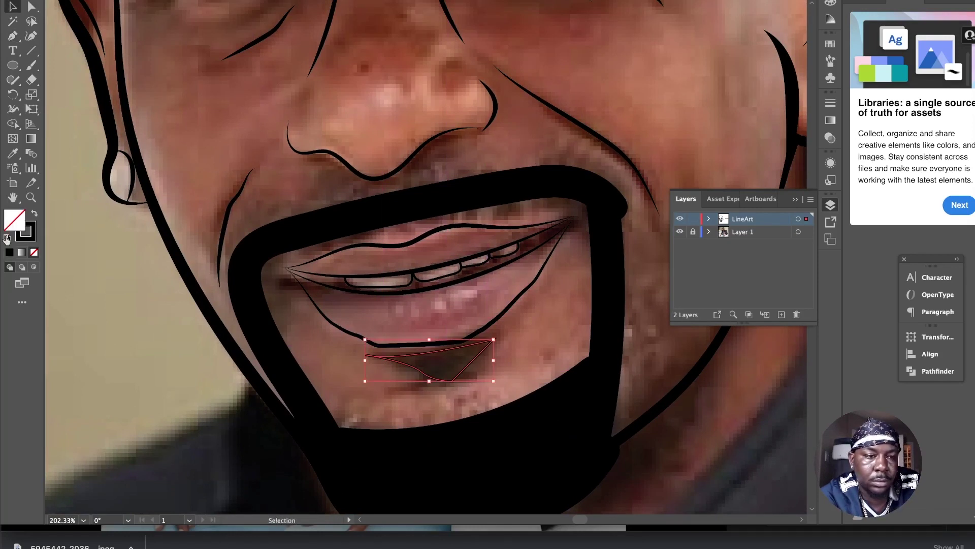
click(831, 3)
scroll(136, 315, down, 5)
Step: Hide the photo layer and delete the stray black stroke lying beside the artboard
click(831, 205)
click(680, 232)
scroll(398, 191, down, 4)
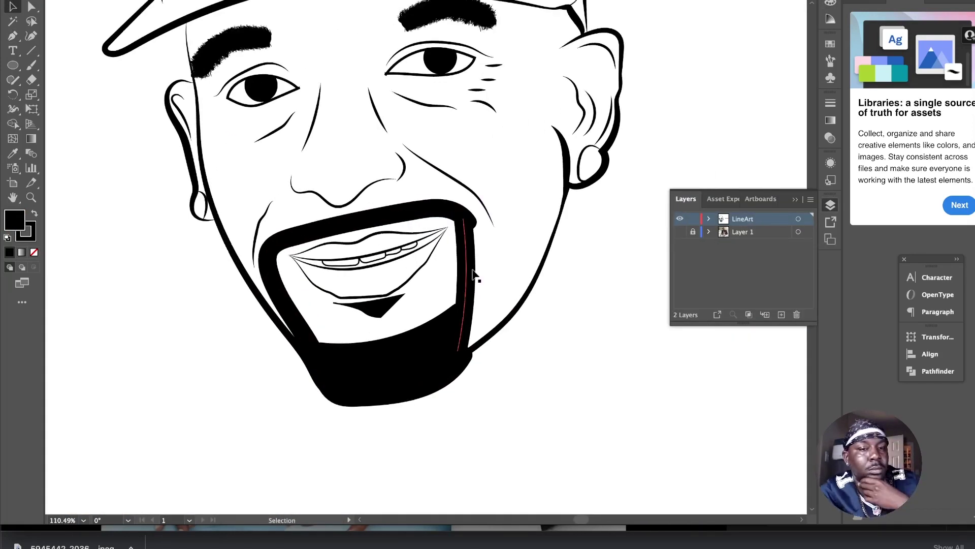
key(b)
click(831, 61)
click(830, 204)
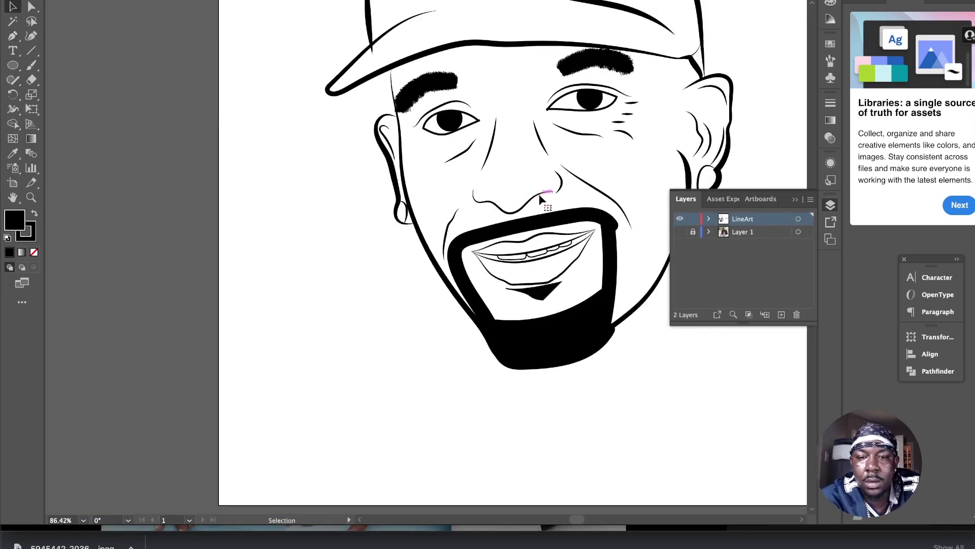
scroll(539, 196, down, 5)
click(788, 127)
key(Delete)
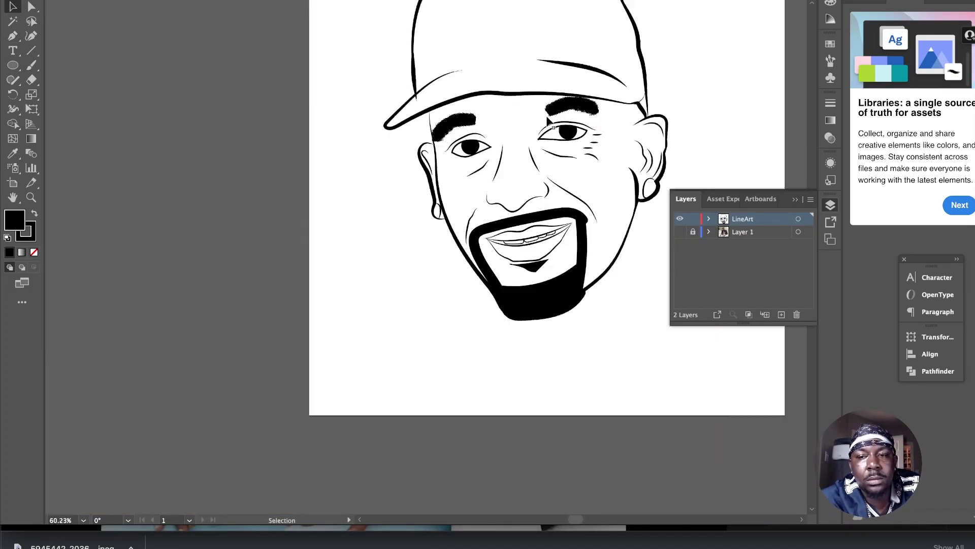
Step: Show the photo on Layer 1 again beneath the line art
scroll(527, 126, up, 2)
scroll(587, 108, up, 3)
scroll(587, 108, up, 2)
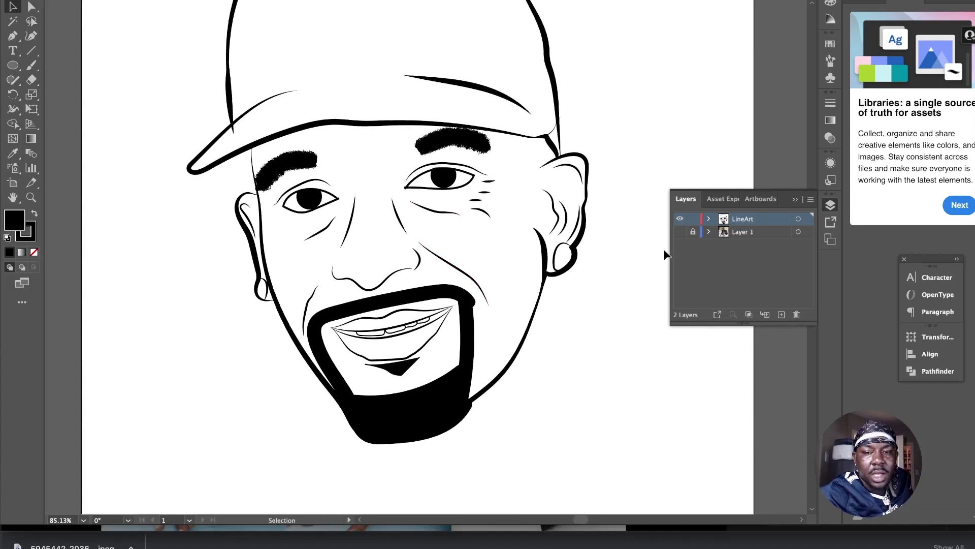
click(679, 232)
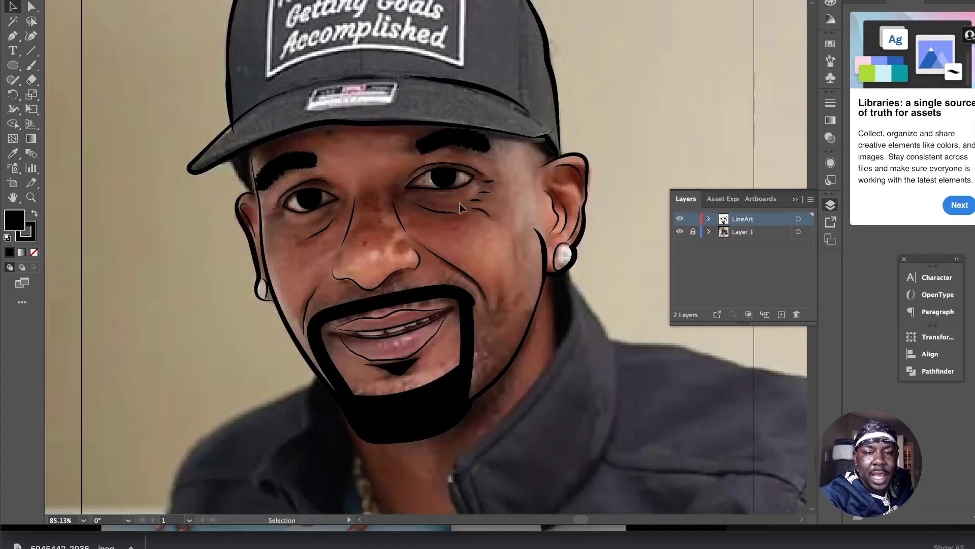
Step: Hide the photo layer and paint short tapered brush strokes as jagged hair along the goatee's lower edge
scroll(486, 270, down, 2)
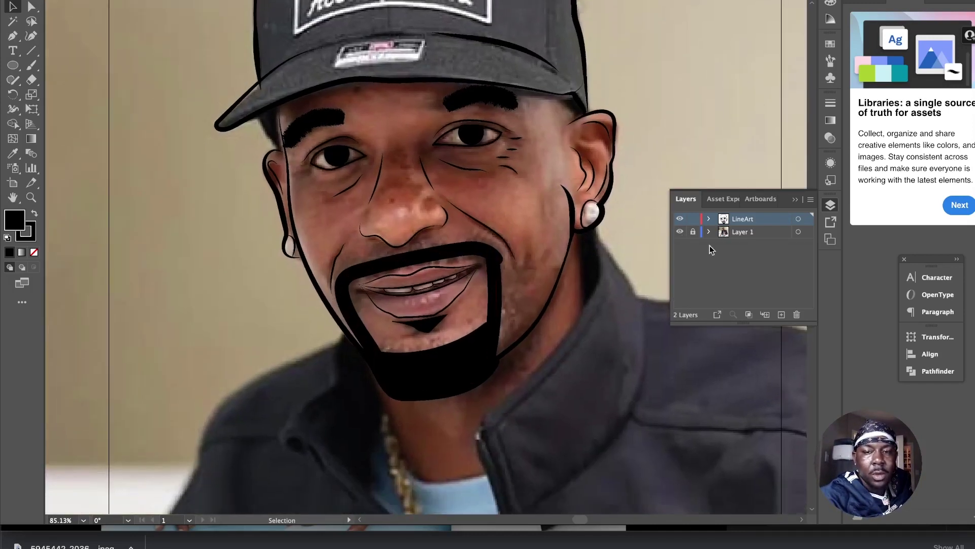
click(679, 233)
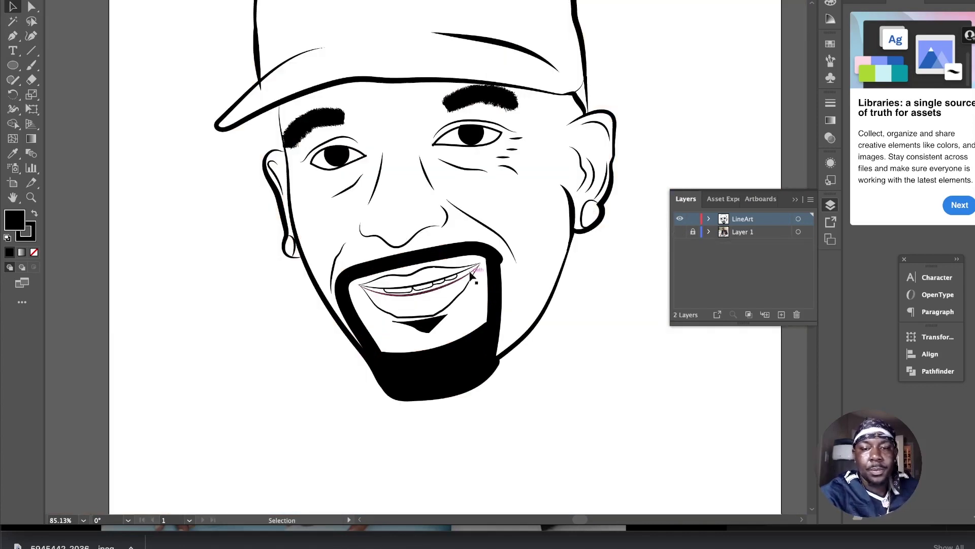
key(b)
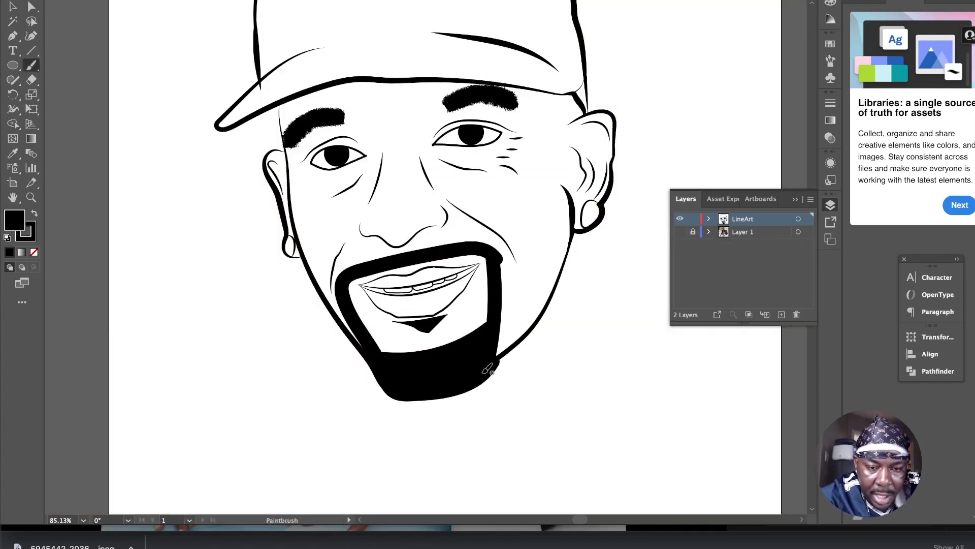
alt+scroll(488, 368, up, 3)
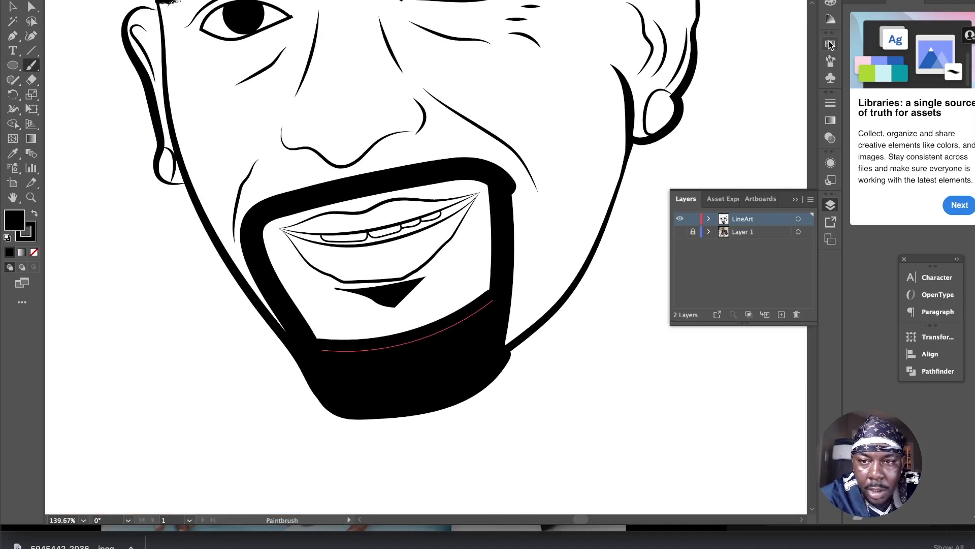
click(830, 61)
mouse_move(461, 360)
mouse_down()
mouse_move(484, 396)
mouse_move(481, 381)
mouse_move(506, 366)
mouse_move(454, 411)
mouse_move(386, 427)
mouse_move(385, 407)
mouse_move(362, 413)
mouse_move(347, 434)
mouse_move(315, 414)
mouse_up()
alt+scroll(431, 370, down, 4)
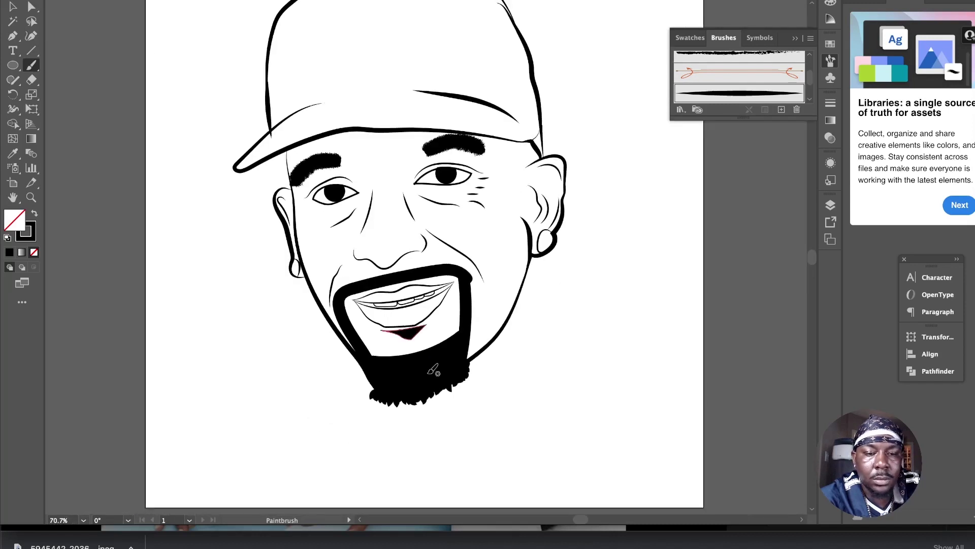
Step: Inspect the finished line-art portrait up close around the goatee and as a whole on the artboard
alt+scroll(431, 370, up, 4)
key(v)
alt+scroll(459, 380, down, 5)
alt+scroll(478, 384, up, 3)
alt+scroll(478, 384, down, 3)
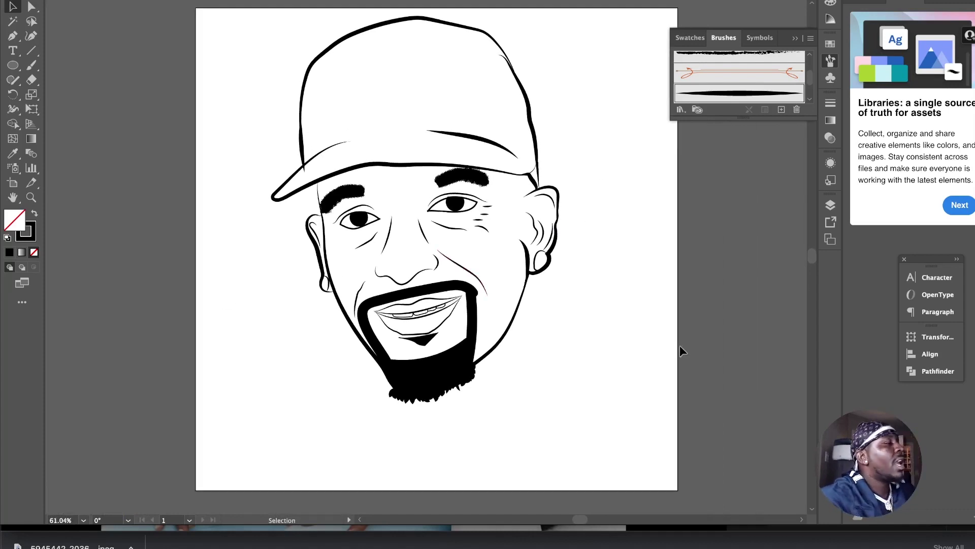
key(F7)
alt+scroll(525, 236, down, 3)
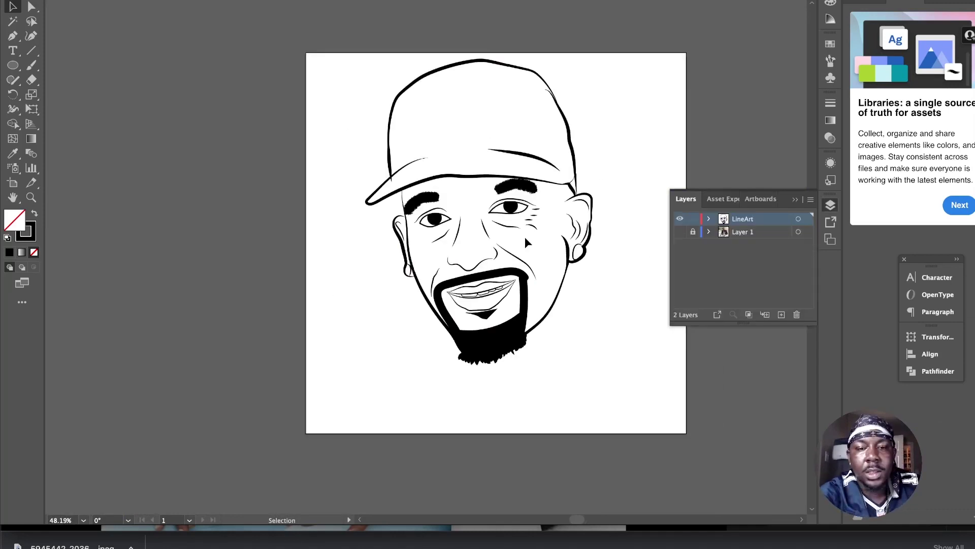
alt+scroll(526, 237, up, 2)
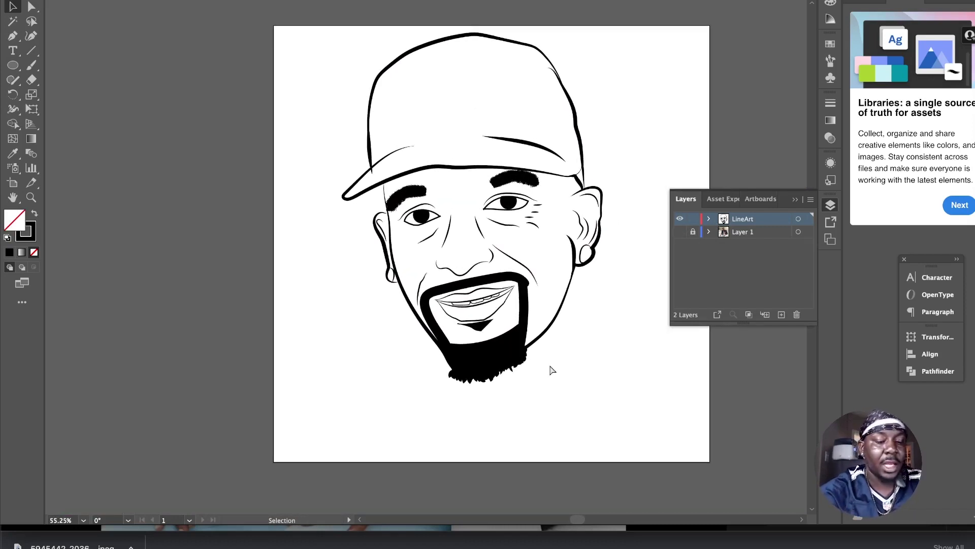
Step: Select all the line art, expand its brush appearance and expand the strokes into filled shapes
key(v)
key(ctrl+a)
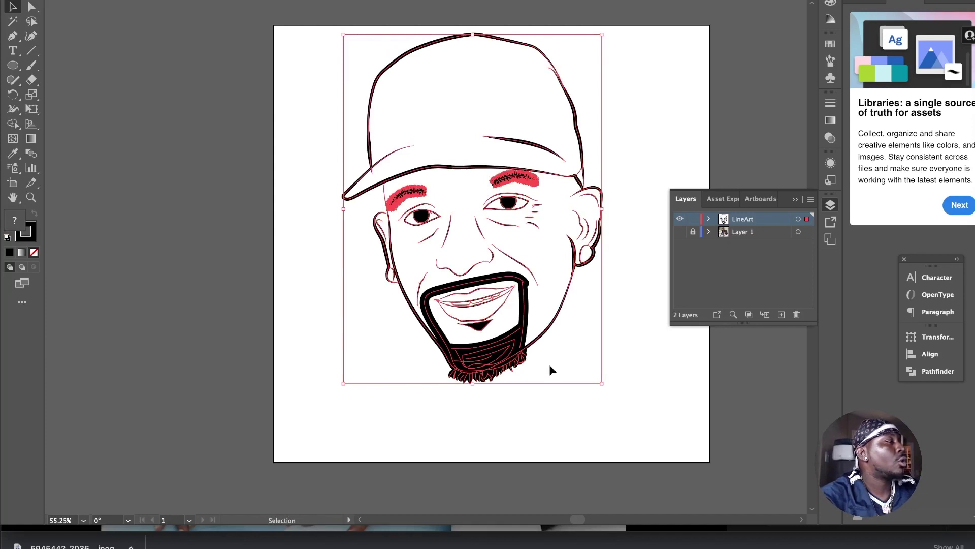
click(144, 0)
click(183, 115)
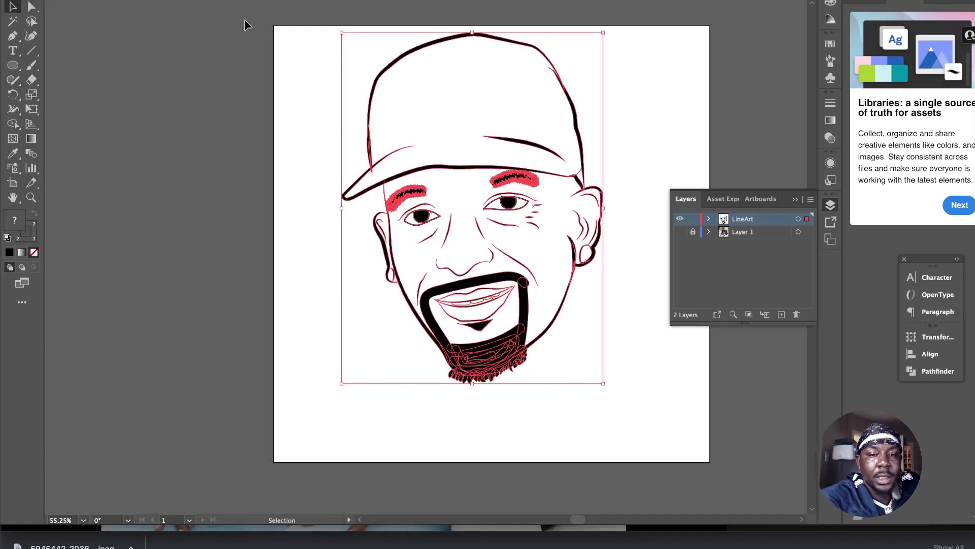
click(144, 0)
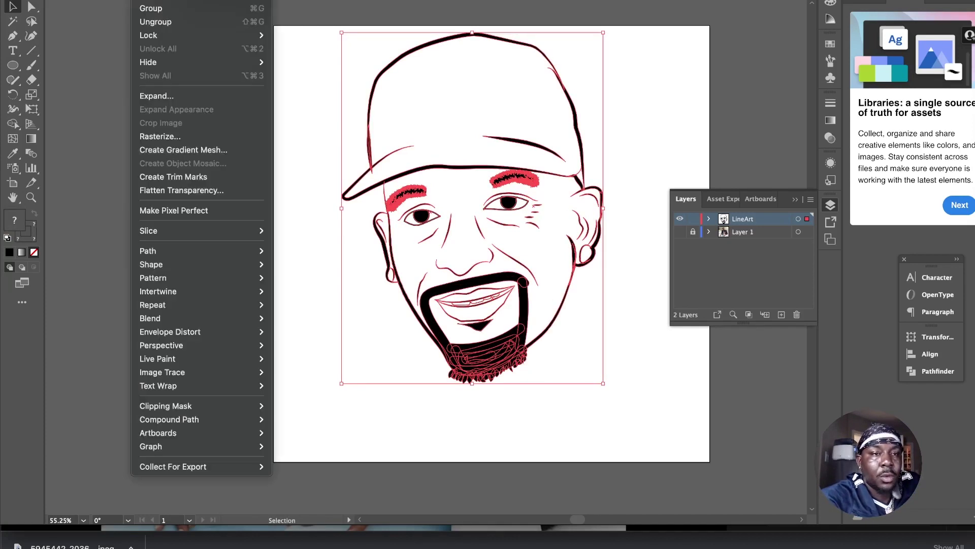
click(148, 97)
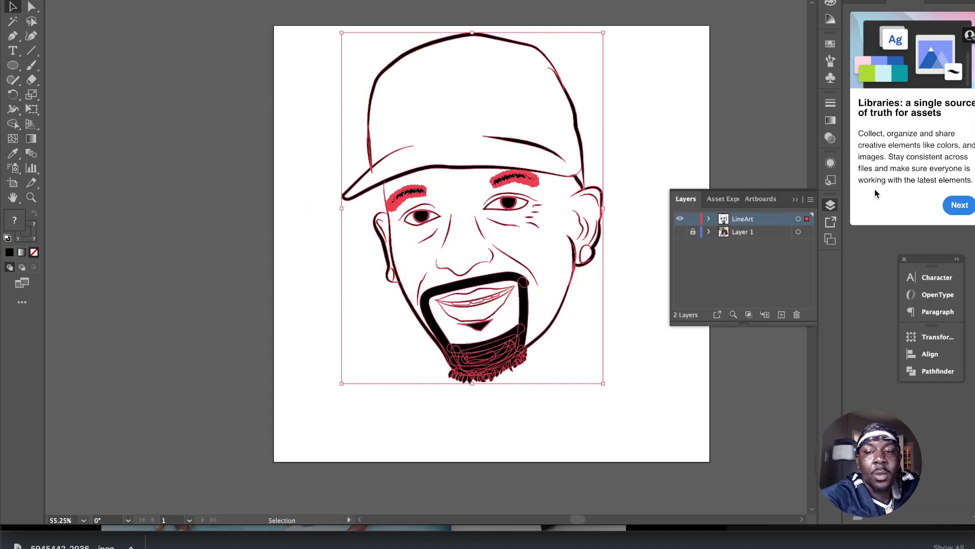
Step: Merge all the expanded line-art shapes into one black shape with Pathfinder Unite
click(311, 1)
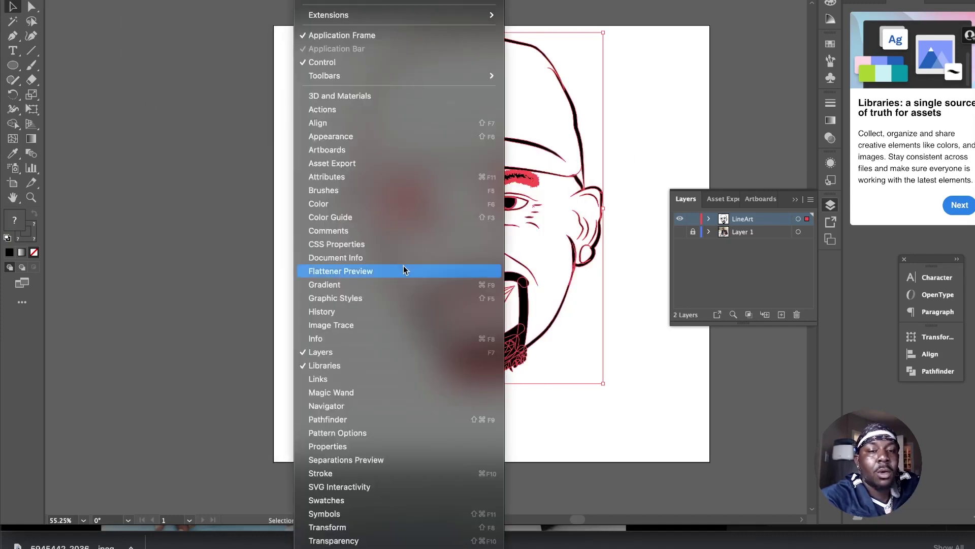
scroll(352, 366, down, 5)
click(351, 312)
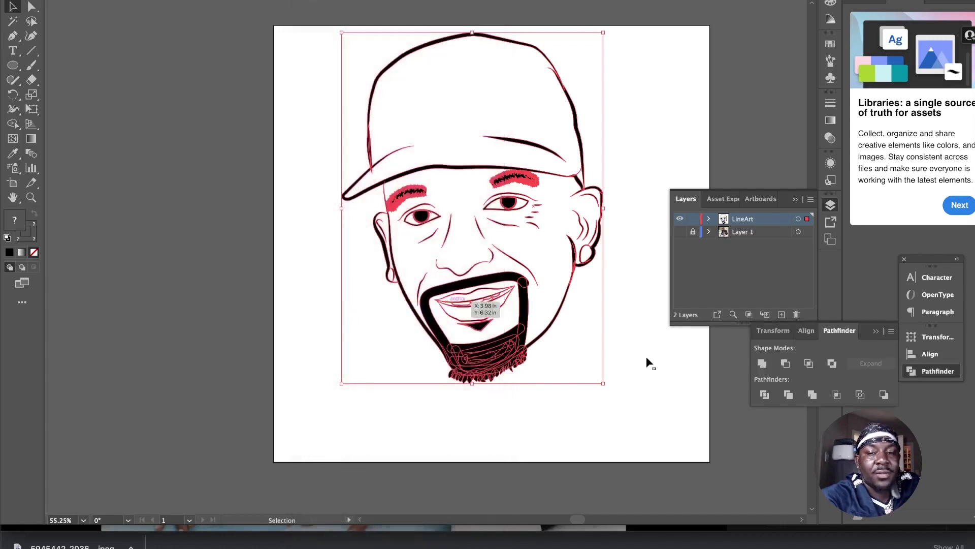
click(761, 363)
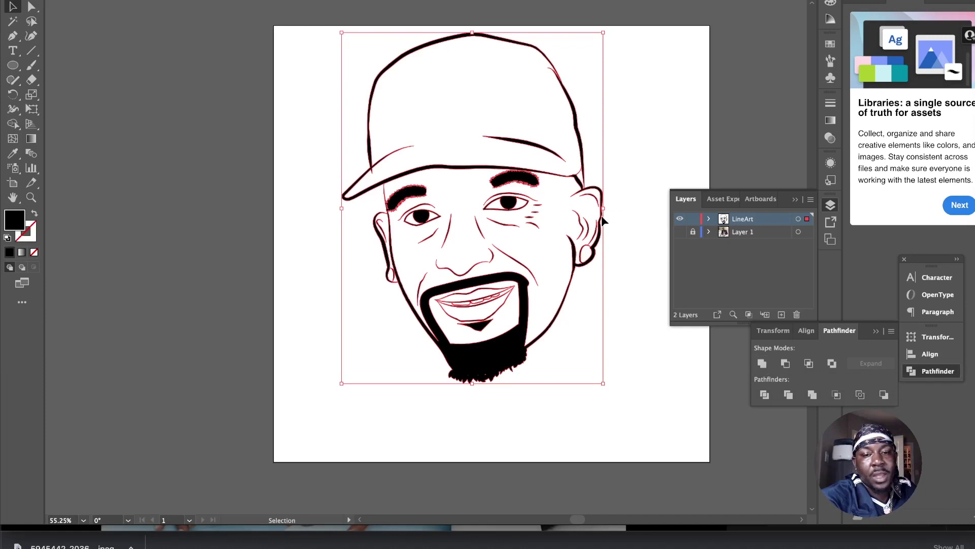
Step: Test-move the united line art as a single piece and undo the move
click(633, 155)
click(540, 174)
drag(529, 144, 382, 168)
key(super+z)
click(637, 204)
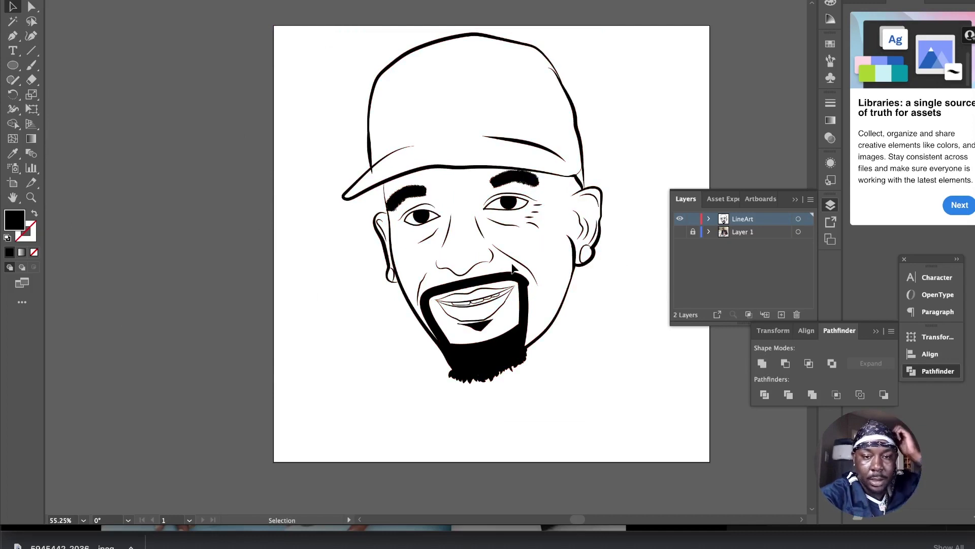
click(518, 265)
click(629, 191)
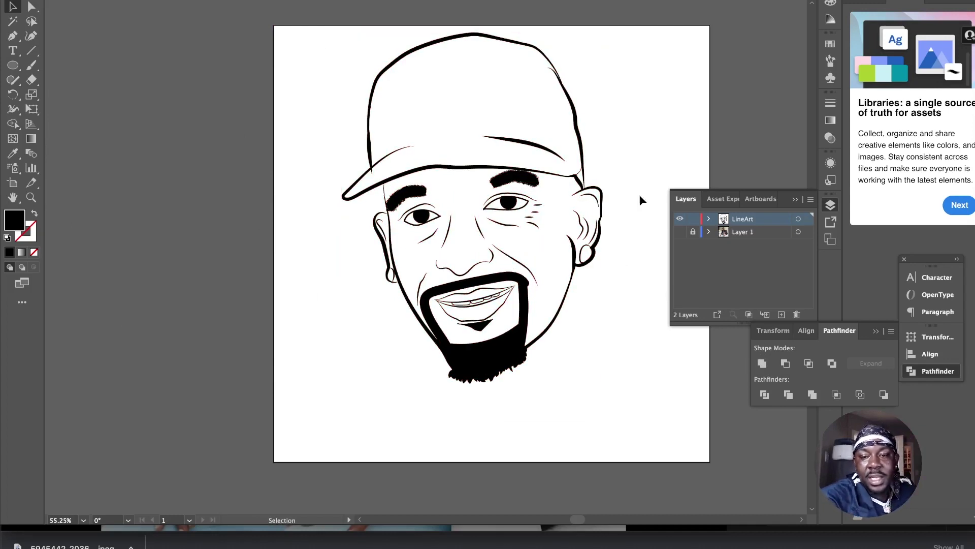
Step: Show the photo on Layer 1 and sample the skin tone from the man's cheek with the Eyedropper as fill colour
click(679, 236)
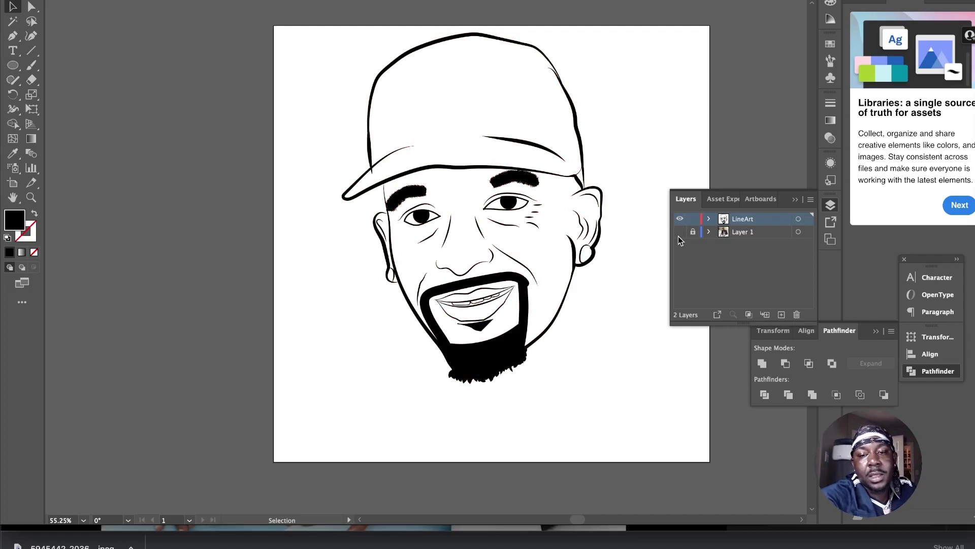
click(680, 232)
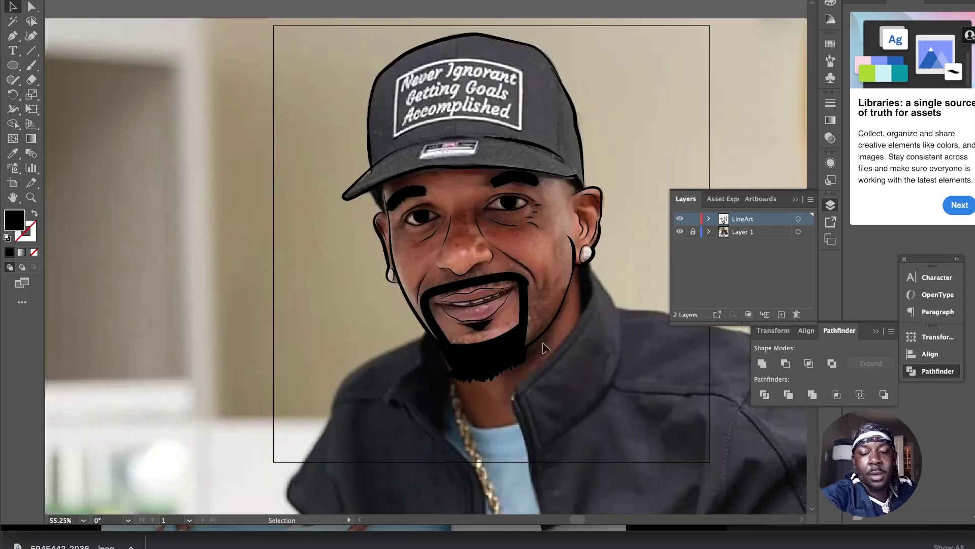
key(i)
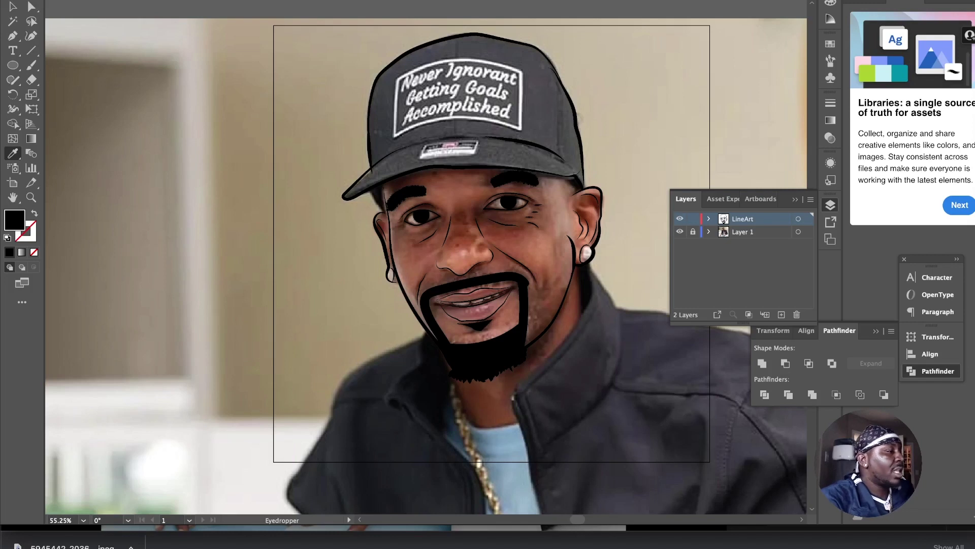
click(534, 241)
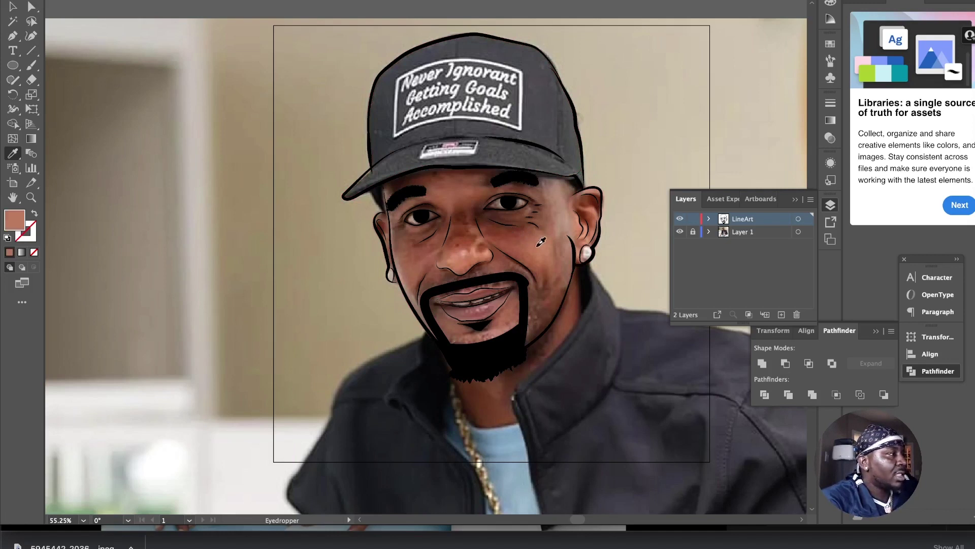
Step: Hide the photo, draw a skin-toned ellipse covering the whole head and place it beneath the line-art group in the LineArt layer
click(680, 232)
key(l)
drag(305, 33, 649, 396)
click(709, 219)
click(746, 233)
drag(764, 233, 761, 250)
Step: Select the ellipse together with the line art and split them into separate pieces with Pathfinder Divide
click(11, 7)
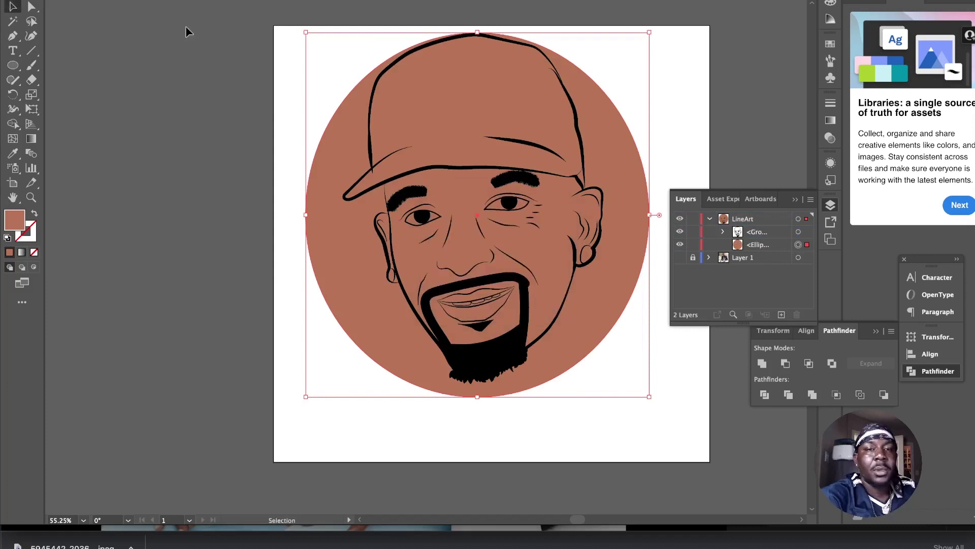
click(247, 29)
drag(291, 45, 668, 397)
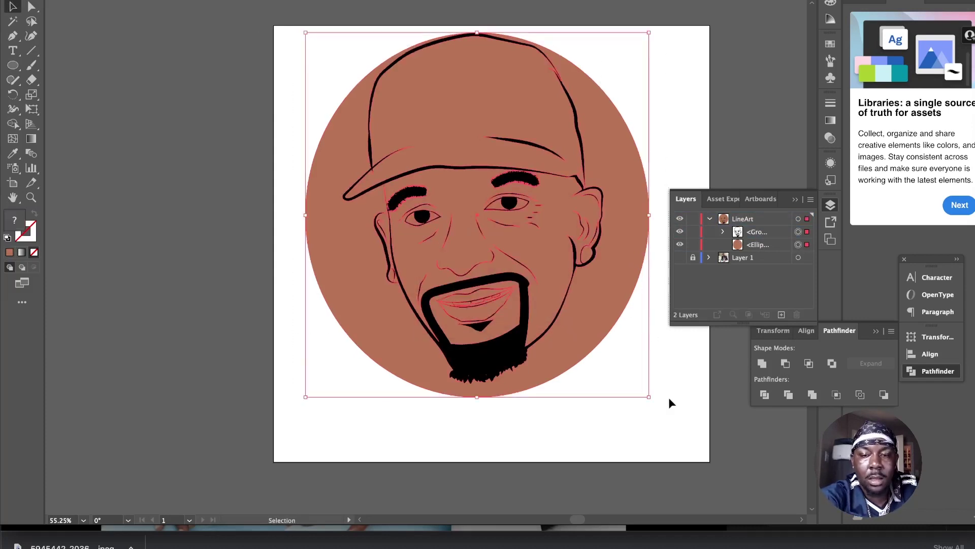
click(765, 395)
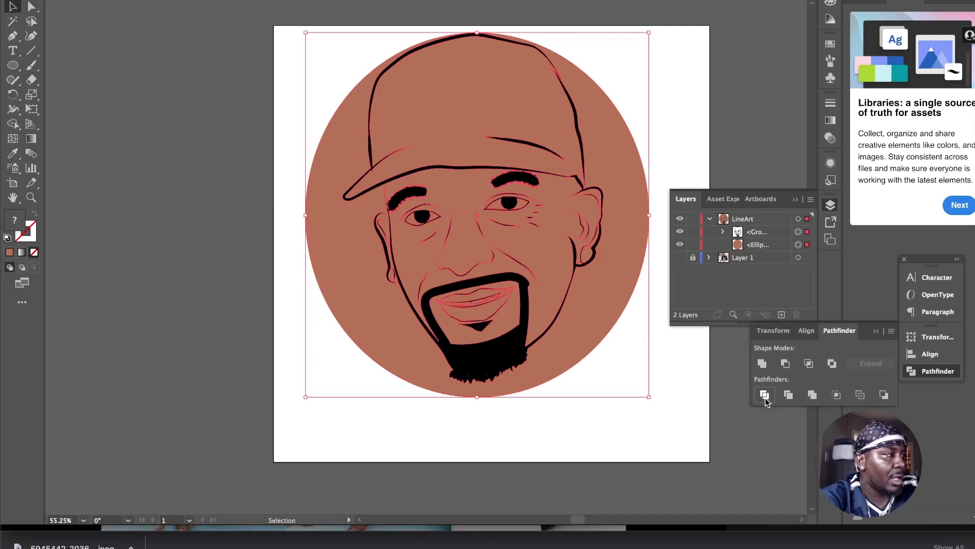
click(230, 249)
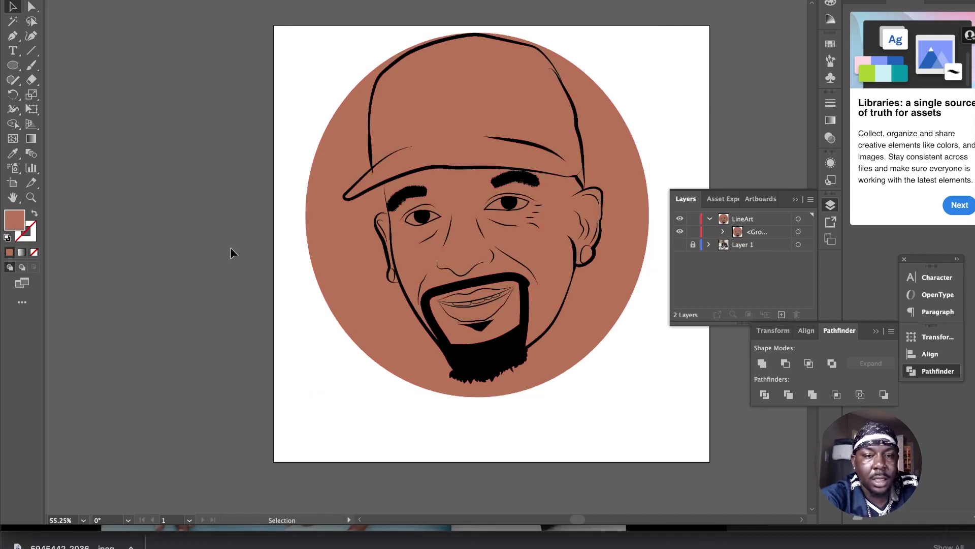
Step: Ungroup the divided artwork into individual paths
click(328, 211)
right_click(336, 190)
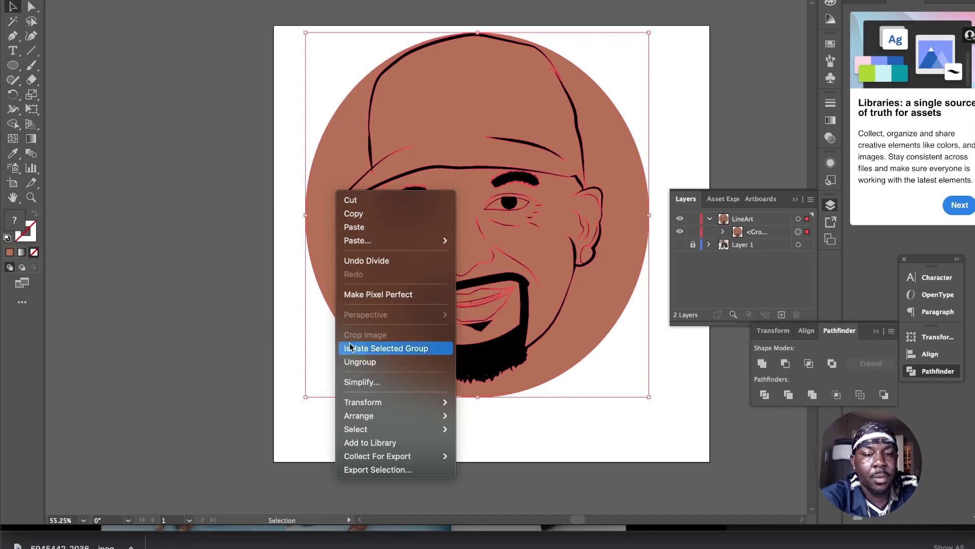
click(211, 309)
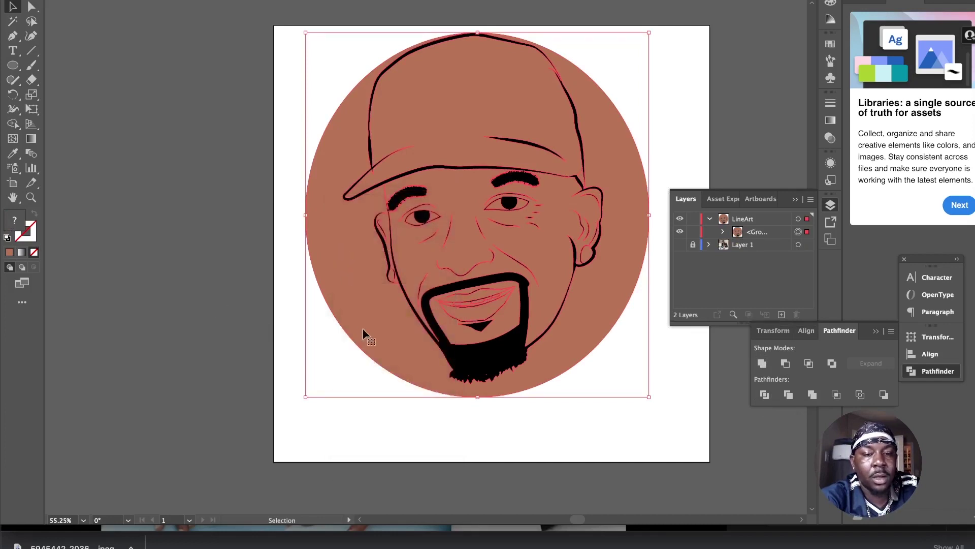
right_click(353, 275)
click(379, 444)
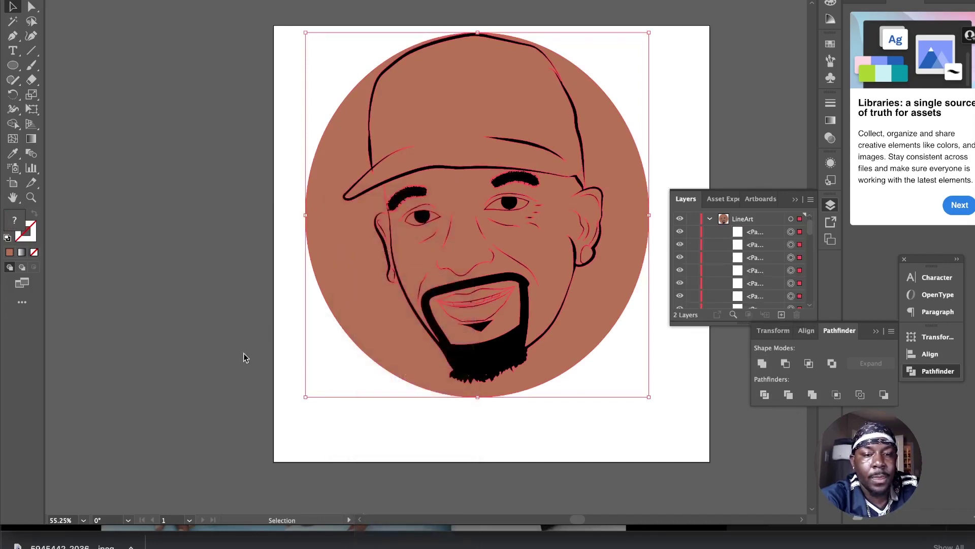
Step: Delete the piece of the skin-toned ellipse that lies outside the head outline
click(334, 297)
drag(335, 297, 44, 217)
key(super+z)
key(Delete)
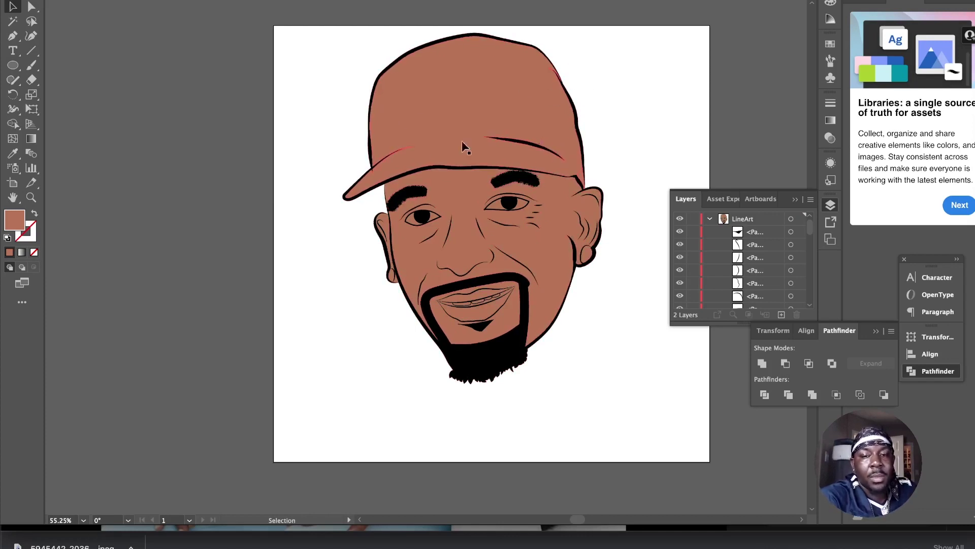
Step: Fill the earring shapes on both ears with light grey
click(585, 258)
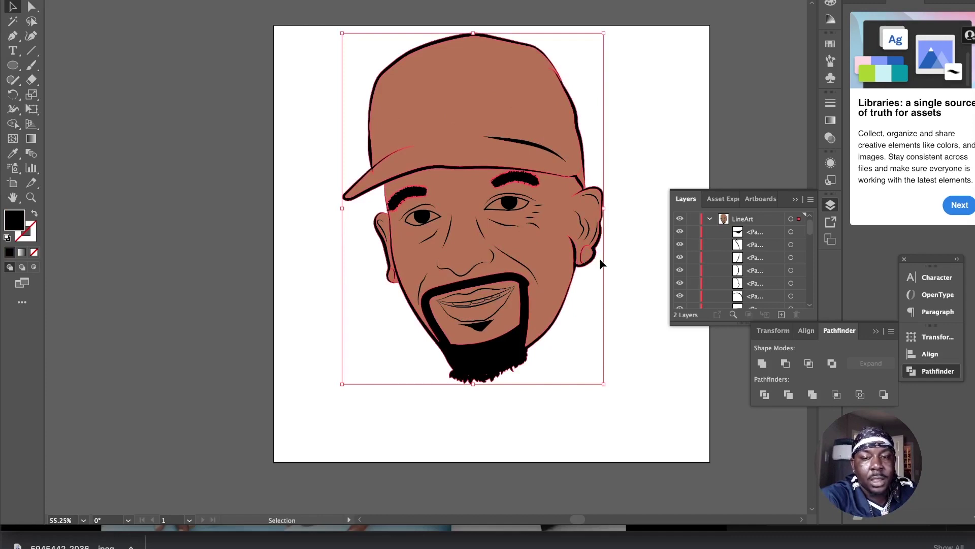
scroll(588, 253, up, 8)
click(584, 270)
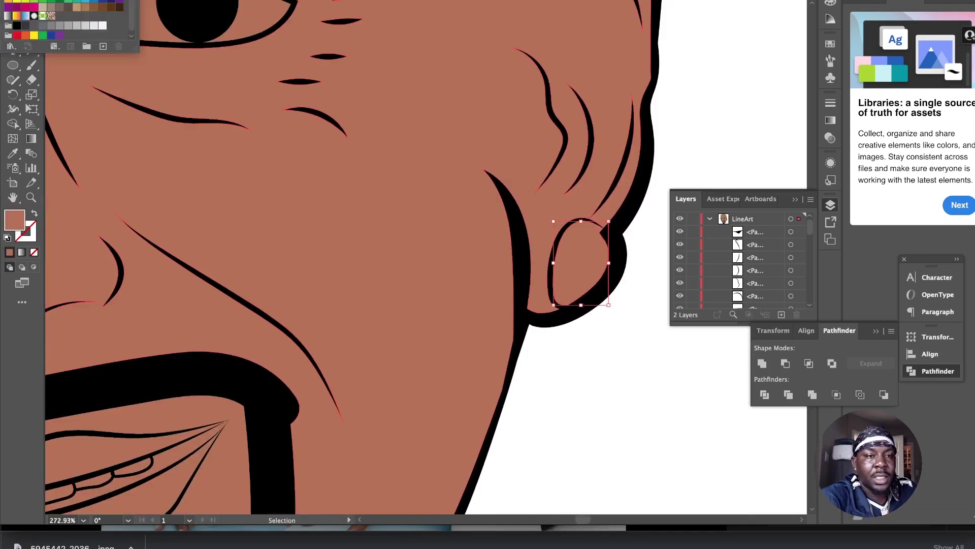
click(85, 26)
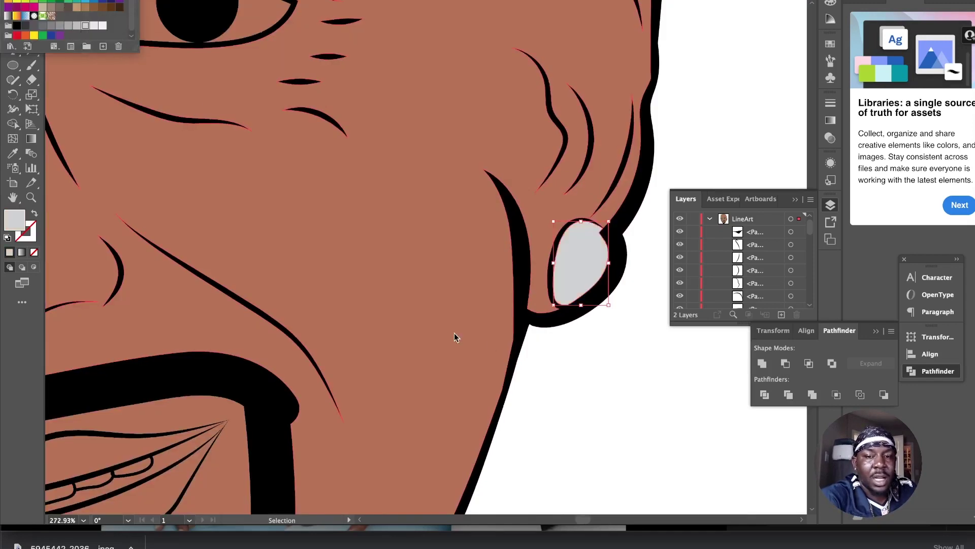
scroll(573, 376, down, 4)
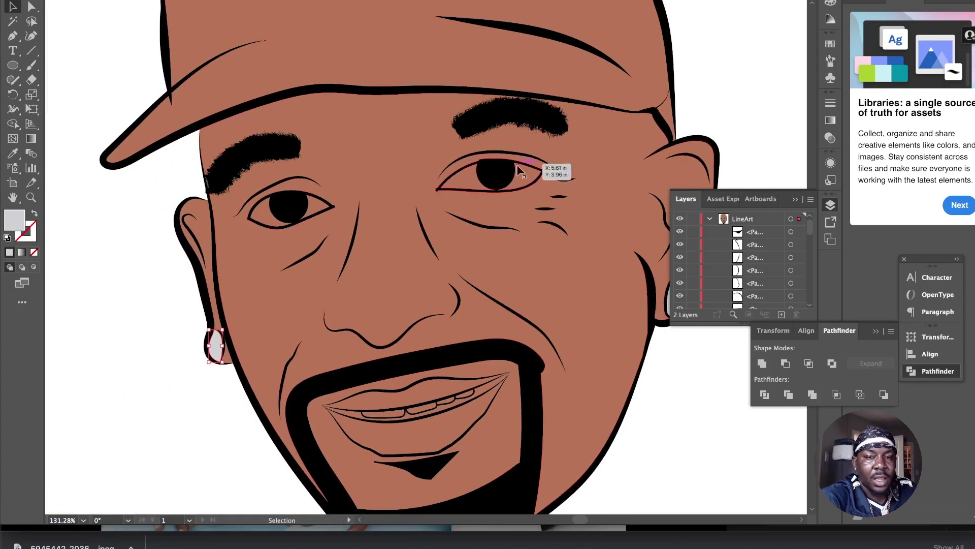
Step: Fill the eye areas around both pupils with white
click(522, 169)
shift+click(473, 184)
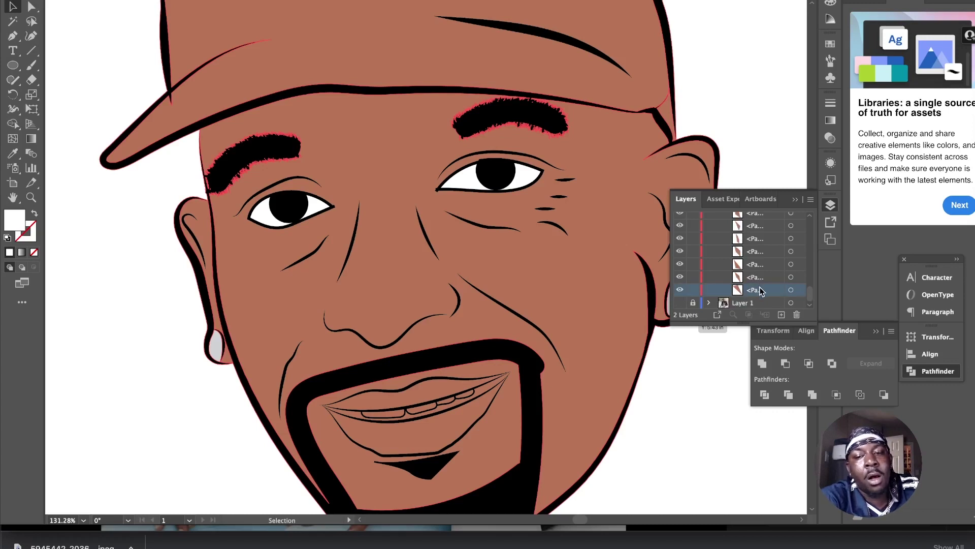
scroll(761, 251, up, 5)
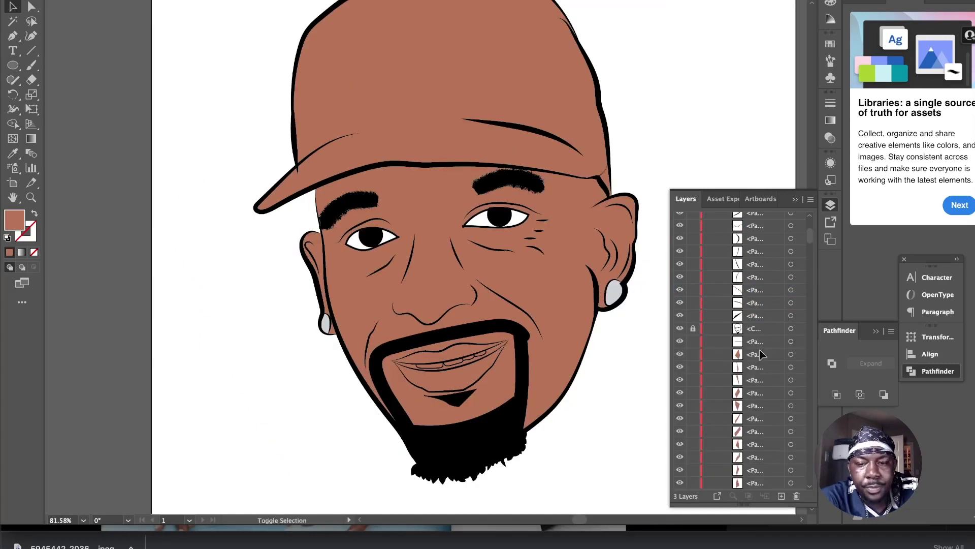
Step: Move the divided colour paths from the LineArt layer into Layer 3, then toggle LineArt's visibility to check the separation
shift+click(760, 354)
scroll(761, 422, down, 5)
scroll(761, 422, down, 2)
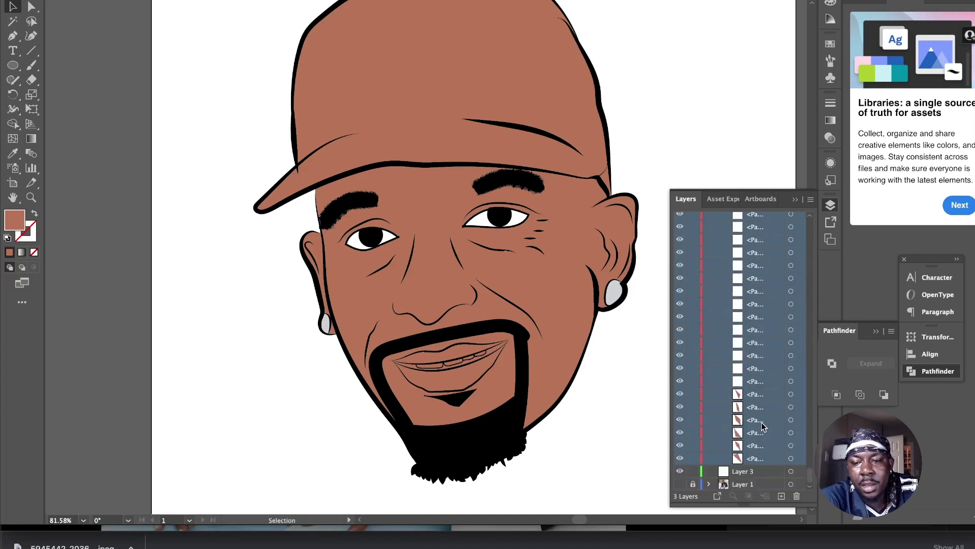
drag(761, 430, 742, 473)
scroll(742, 355, up, 10)
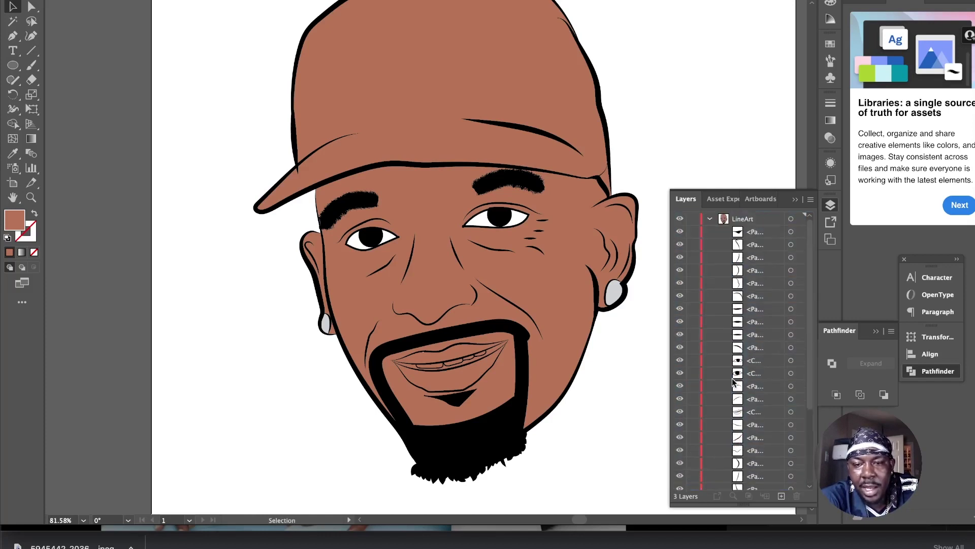
click(710, 219)
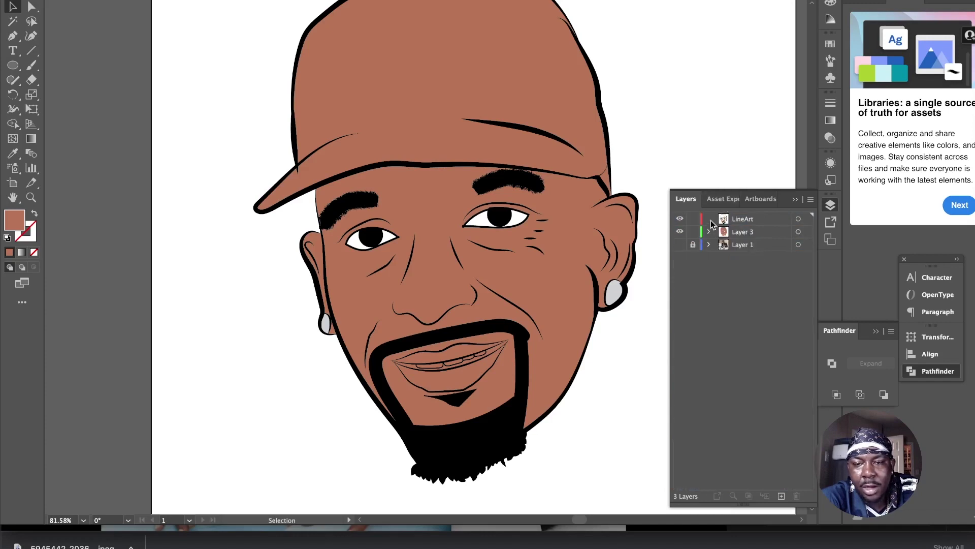
click(680, 219)
click(679, 219)
click(680, 219)
click(680, 218)
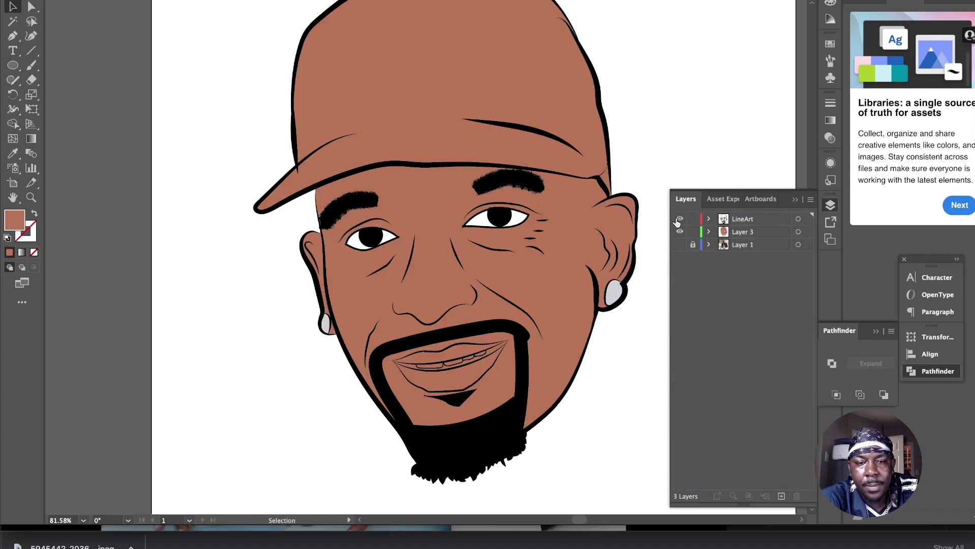
Step: Fill the cap shape on Layer 3 with dark grey
click(752, 232)
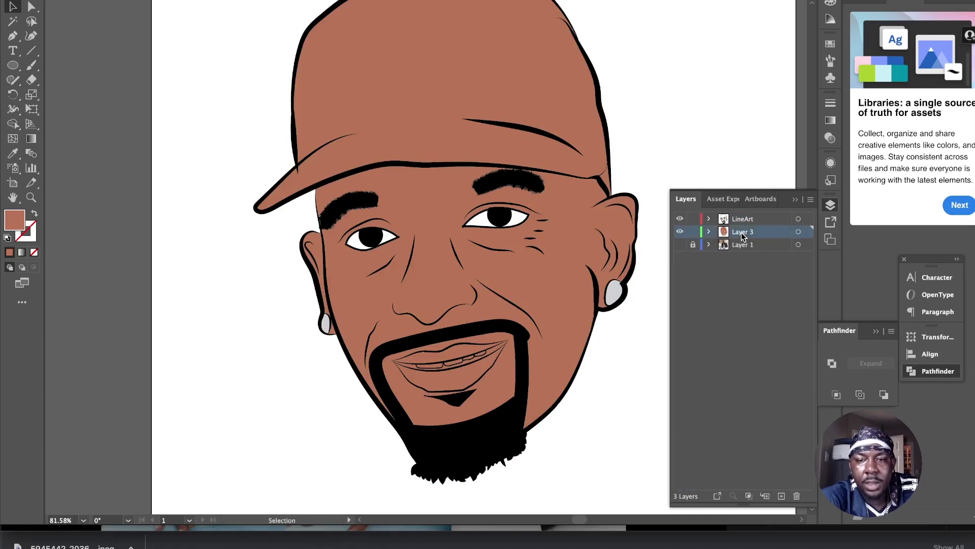
click(453, 108)
click(428, 86)
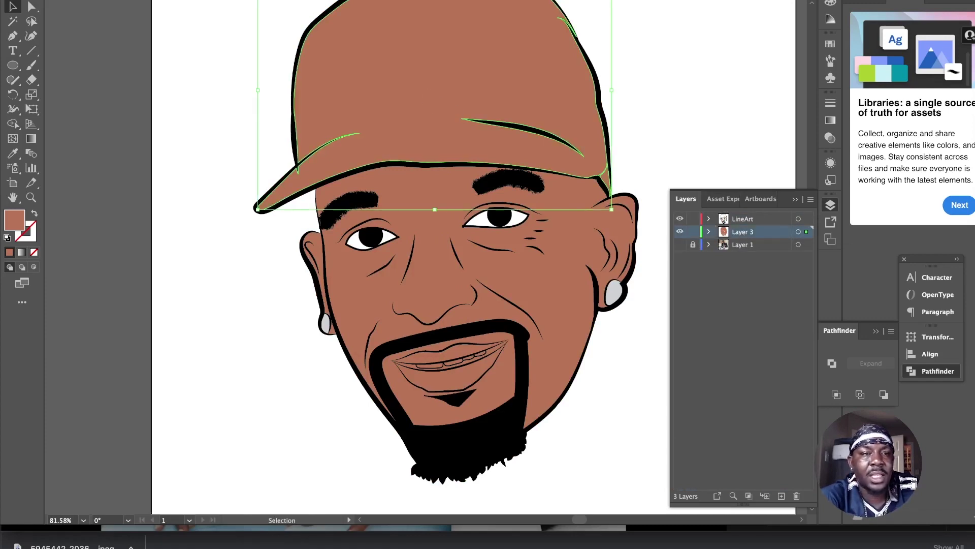
click(29, 1)
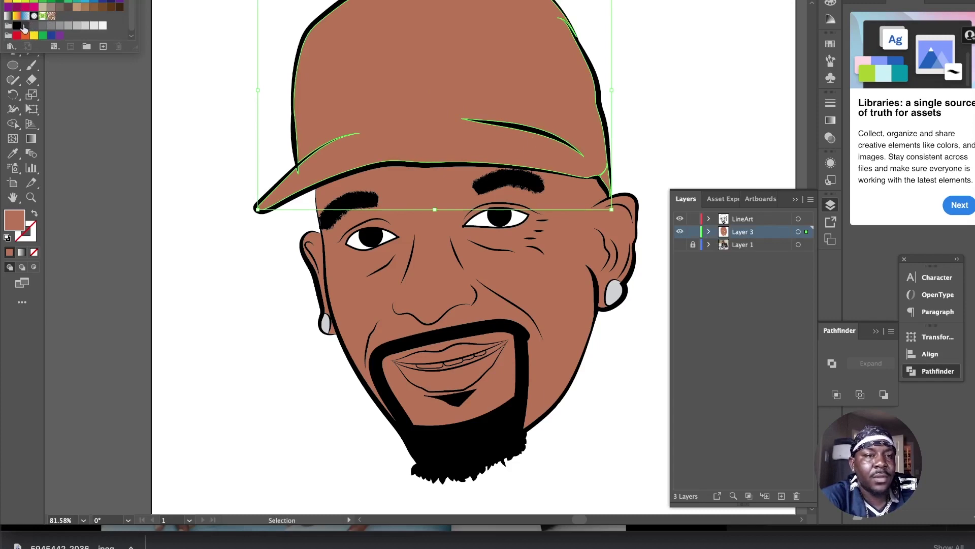
click(23, 27)
click(201, 120)
click(205, 107)
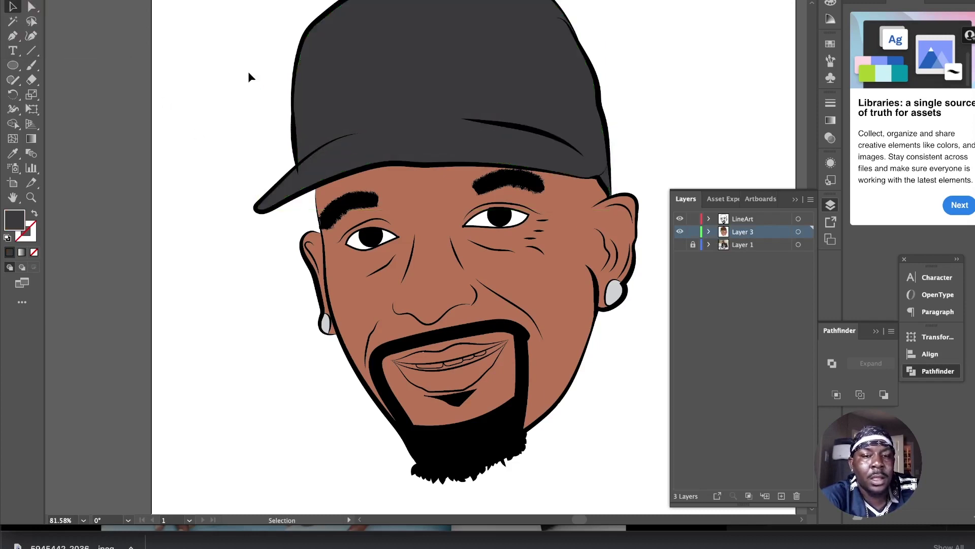
Step: Hide Layer 3, show the photo on Layer 1 and sample the upper lip colour from it with the Eyedropper
scroll(248, 71, right, 3)
scroll(248, 71, down, 1)
scroll(248, 71, left, 5)
scroll(248, 71, right, 4)
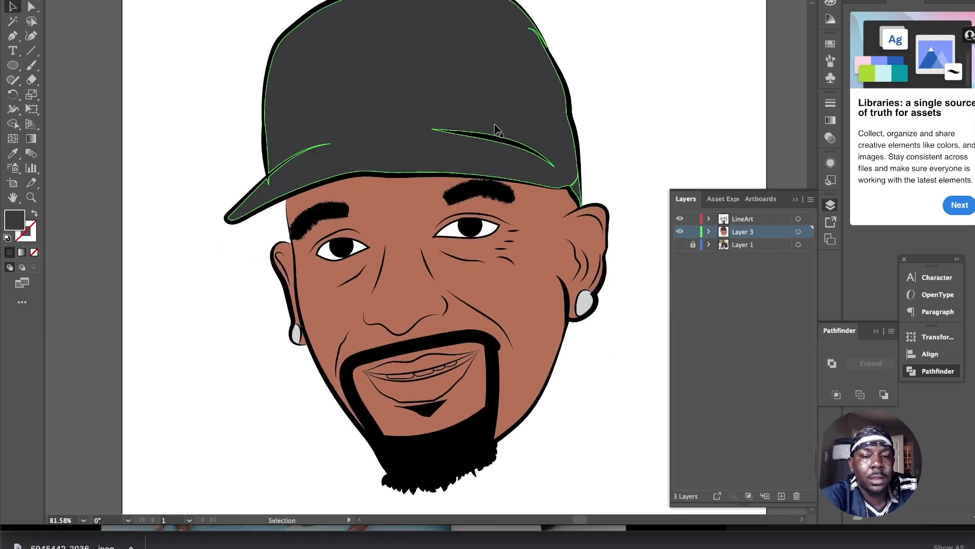
click(680, 231)
click(680, 244)
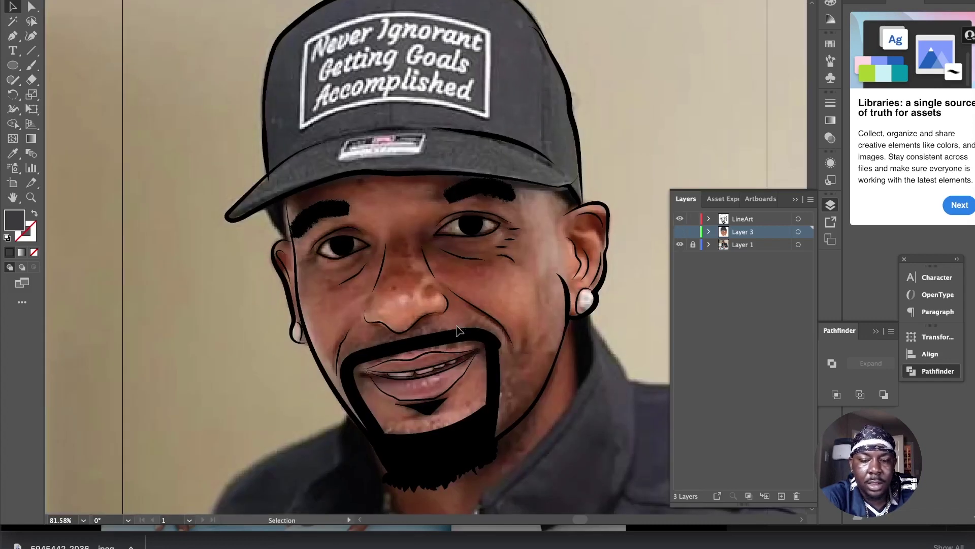
key(i)
click(427, 357)
click(428, 356)
click(427, 358)
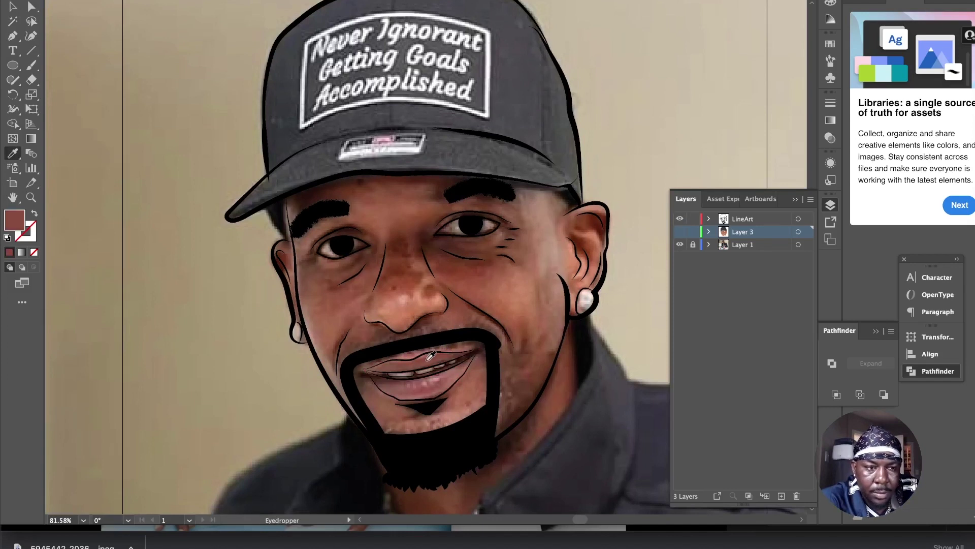
Step: Lighten the sampled lip colour to A05C52
double_click(18, 224)
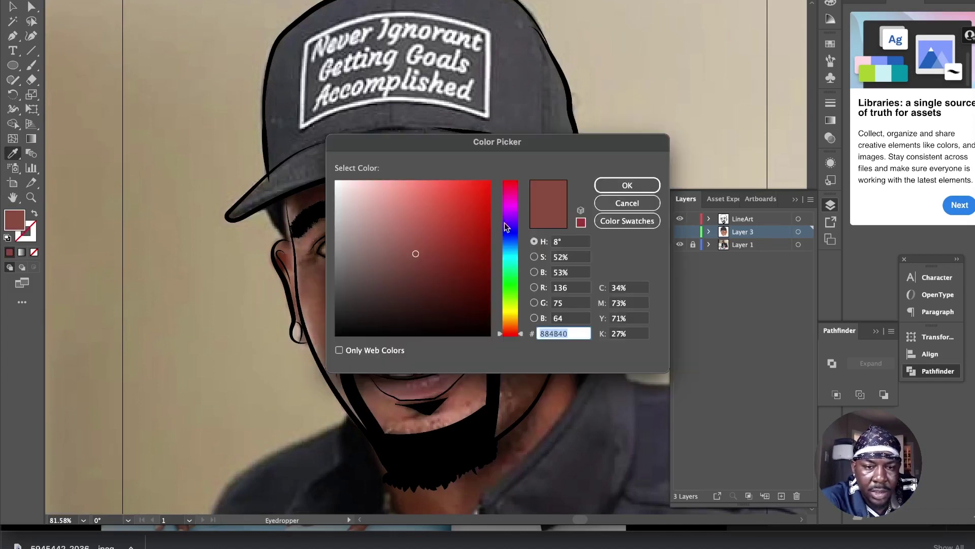
drag(415, 255, 413, 237)
click(626, 184)
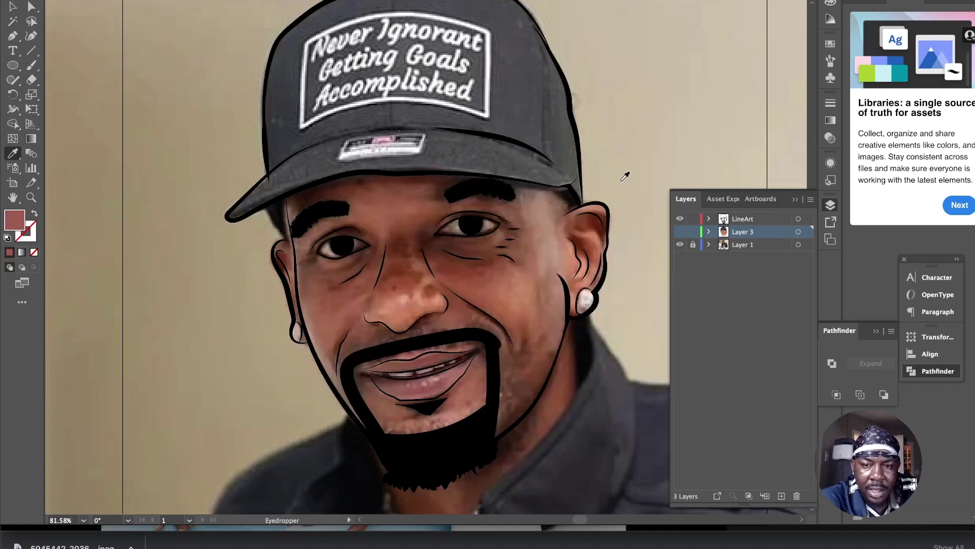
key(v)
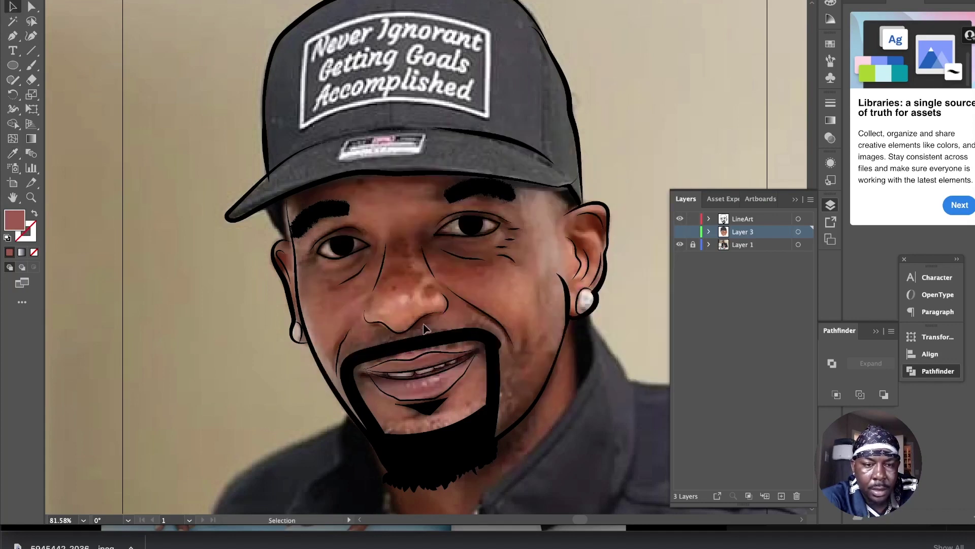
double_click(15, 222)
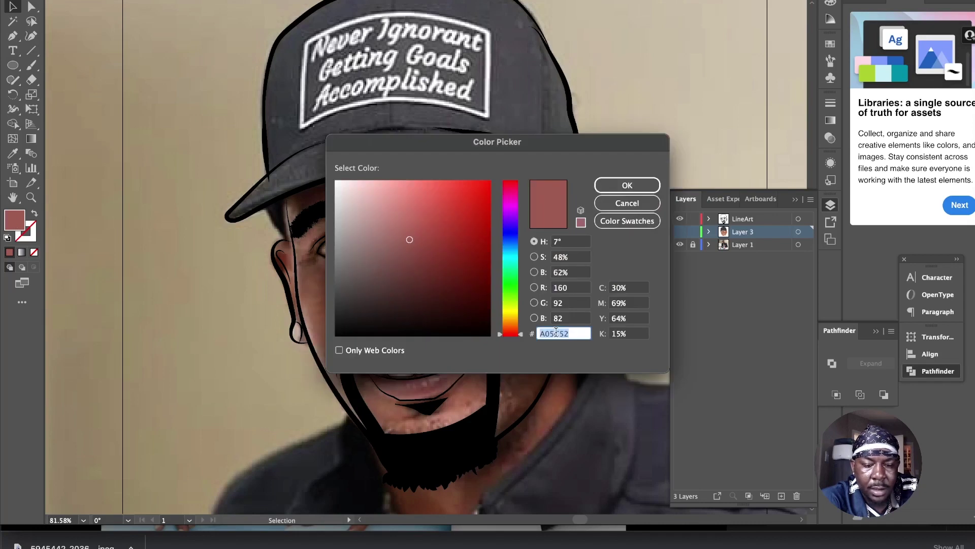
click(649, 203)
Step: Show Layer 3 again and fill the lower lip with the reddish-brown lip colour
click(679, 231)
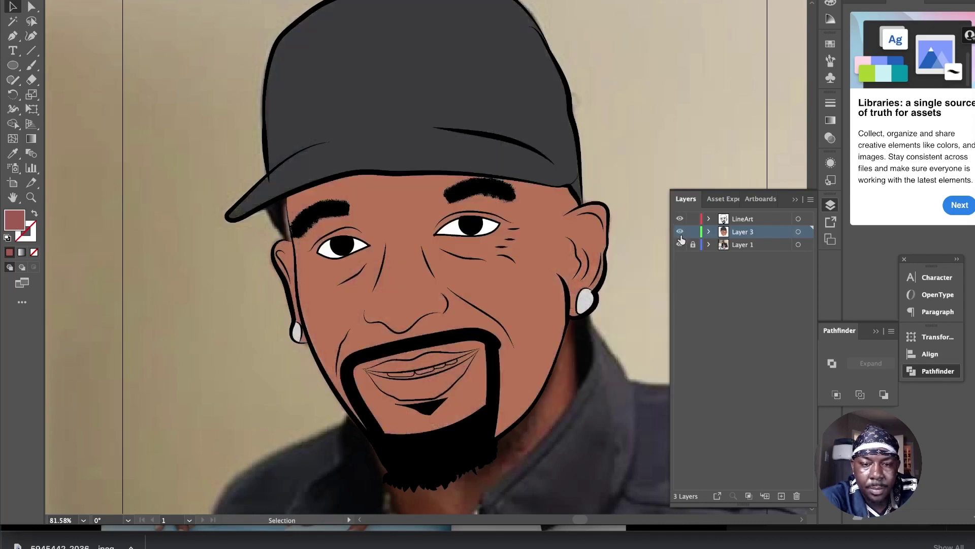
scroll(542, 299, up, 2)
scroll(543, 299, up, 3)
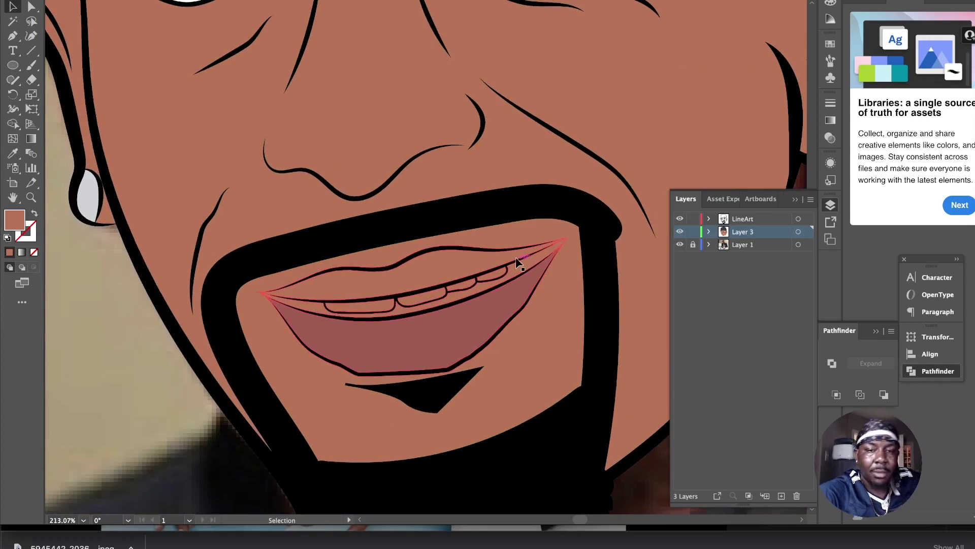
Step: Pull the colour shape's anchor point at the right mouth corner out to the lip tip and isolate the upper lip area
scroll(554, 239, up, 8)
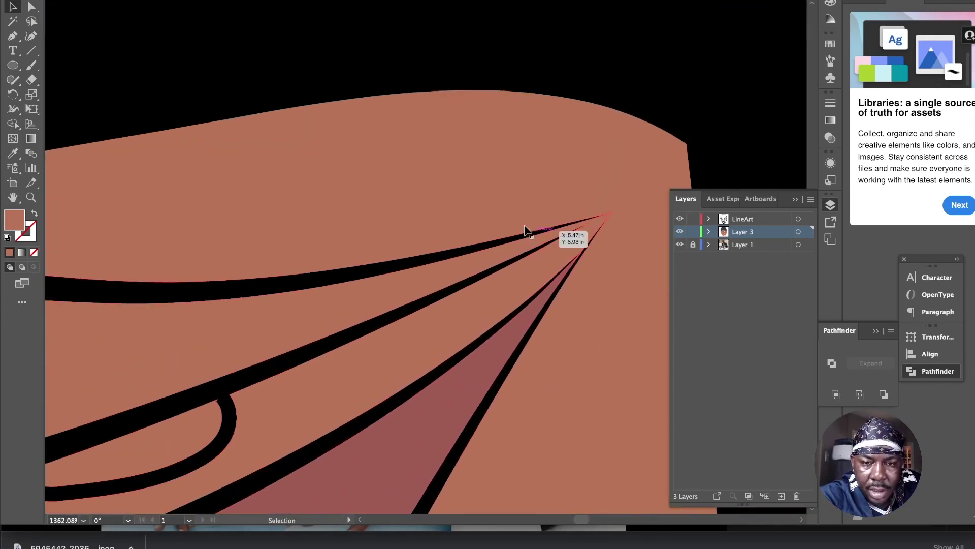
click(570, 231)
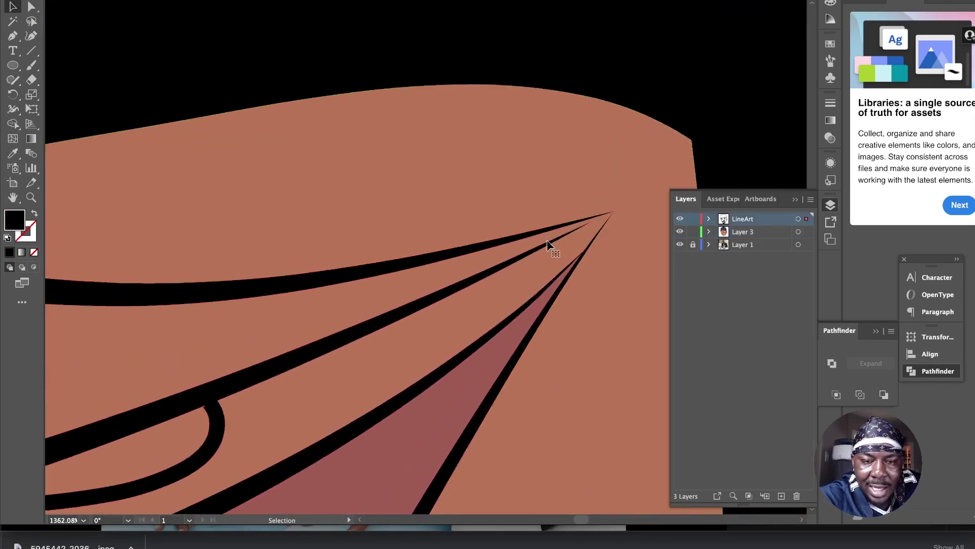
scroll(548, 245, down, 2)
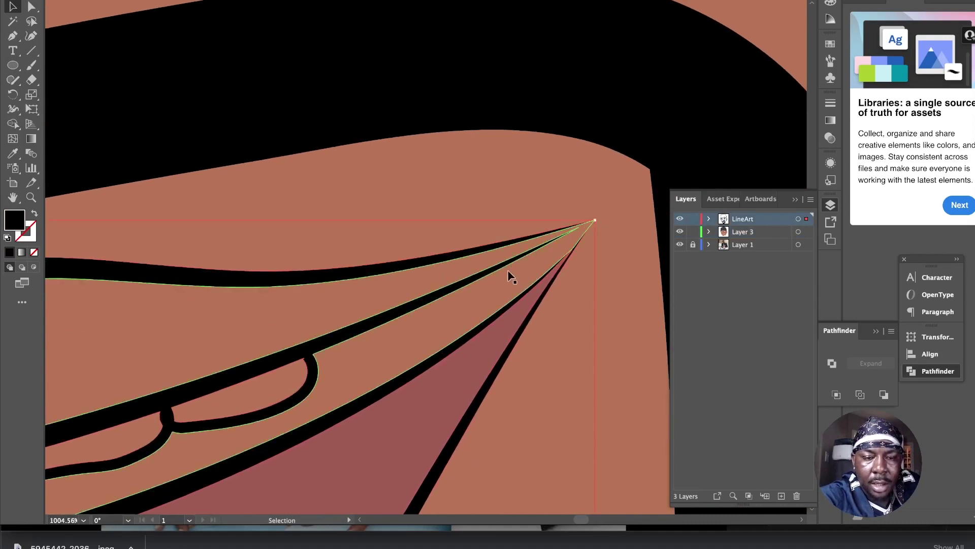
scroll(509, 276, down, 4)
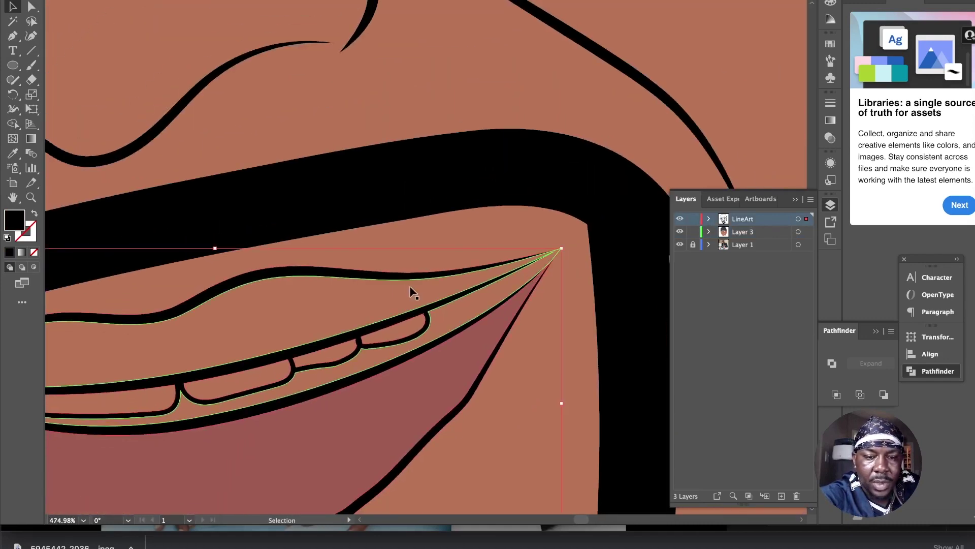
click(491, 298)
scroll(546, 272, right, 1)
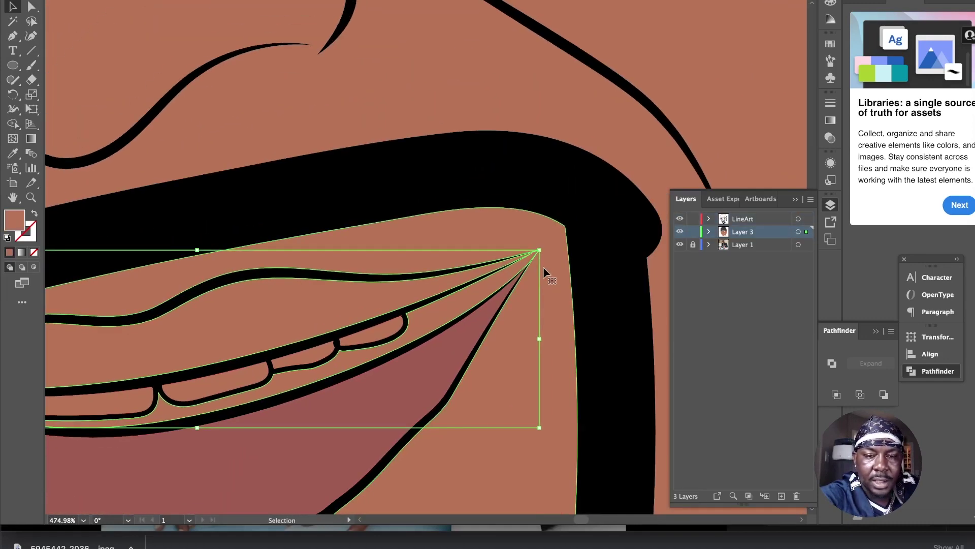
key(a)
scroll(523, 266, up, 8)
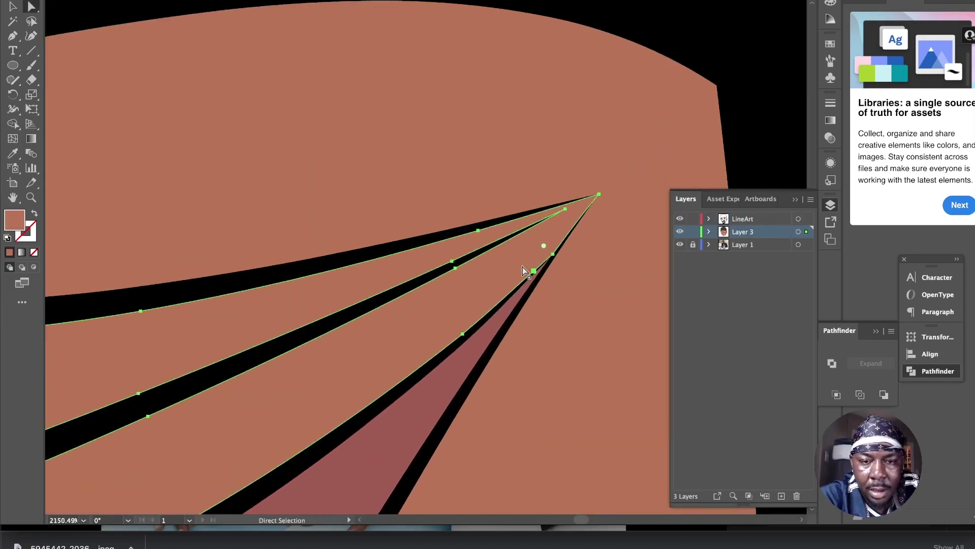
drag(565, 209, 599, 197)
key(v)
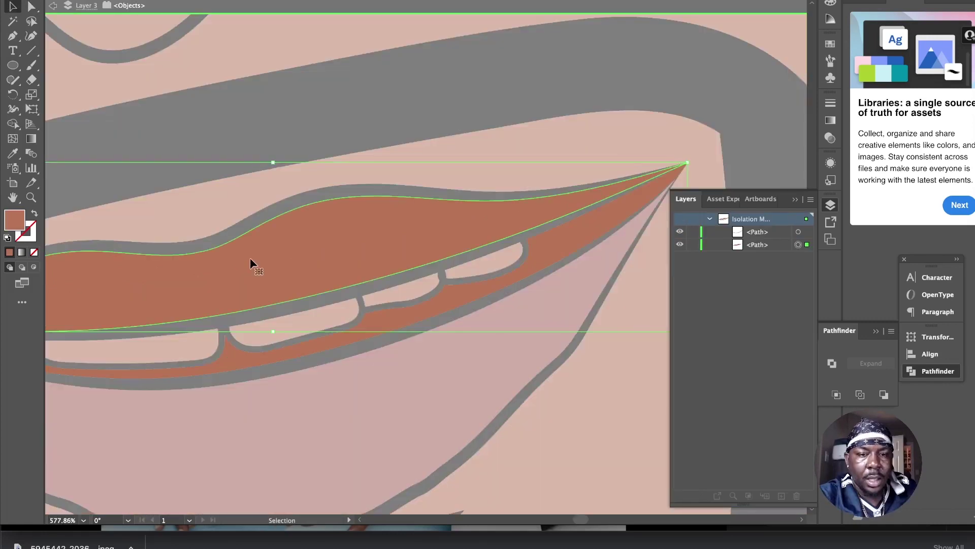
Step: Exit isolation mode and fill the upper lip with the lower lip's colour using the Eyedropper
scroll(249, 260, left, 2)
scroll(248, 262, down, 4)
click(52, 7)
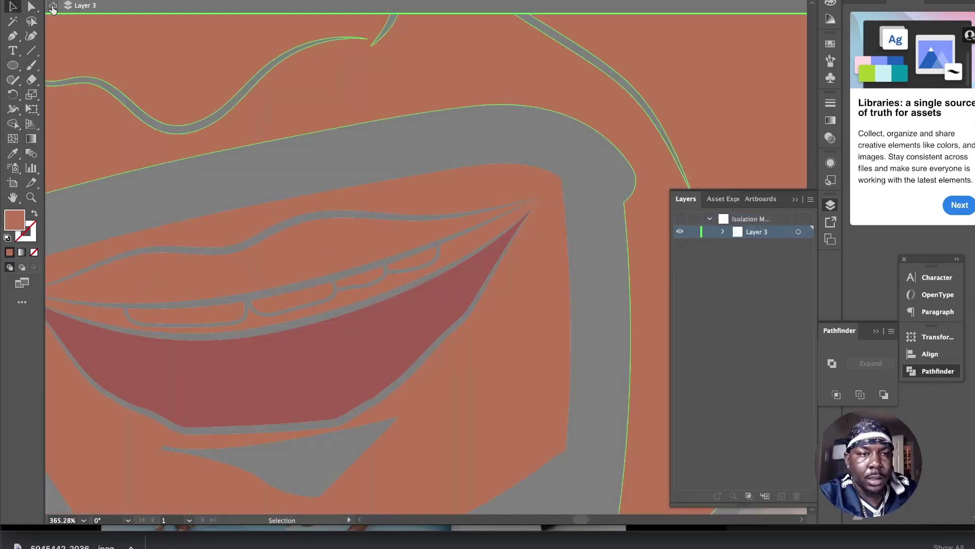
key(i)
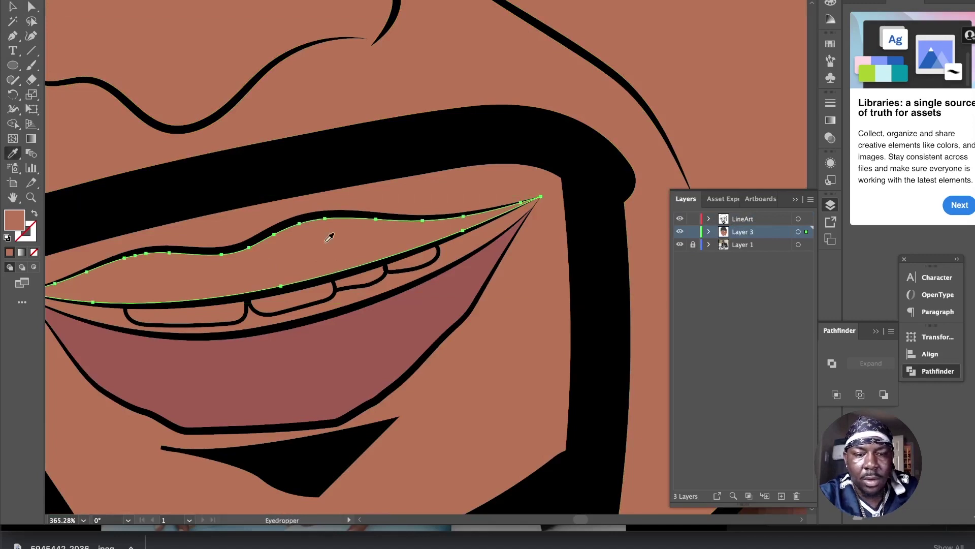
click(316, 344)
scroll(316, 346, left, 5)
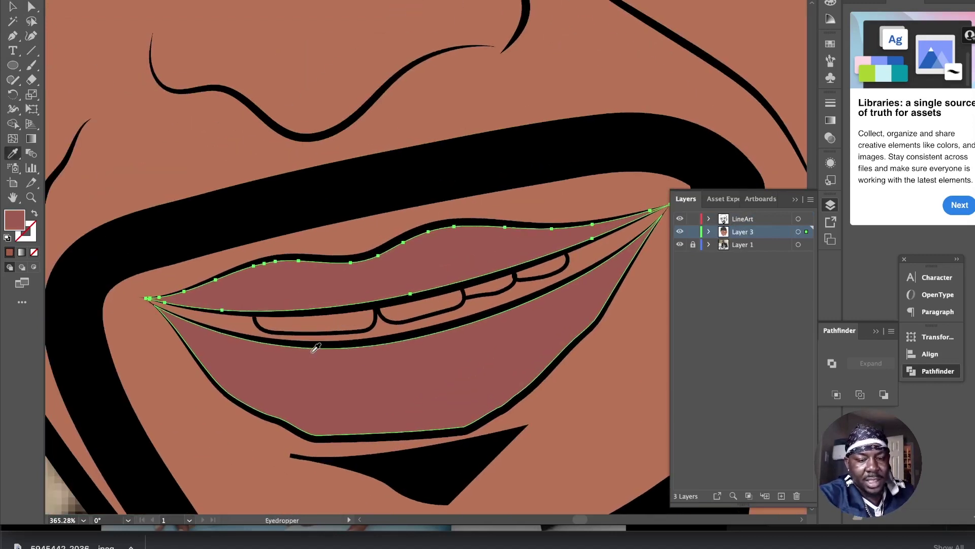
Step: Fill the mouth opening around the teeth with a very dark grey
key(v)
click(237, 333)
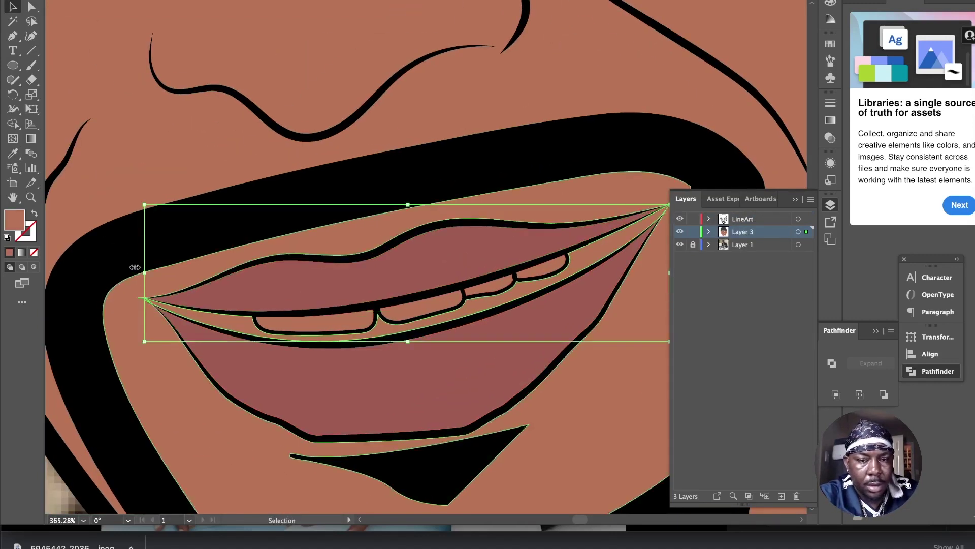
double_click(15, 219)
mouse_move(388, 249)
mouse_down()
mouse_move(388, 262)
mouse_move(342, 285)
mouse_move(333, 310)
mouse_up()
click(634, 187)
scroll(543, 197, down, 5)
click(543, 196)
scroll(542, 196, down, 1)
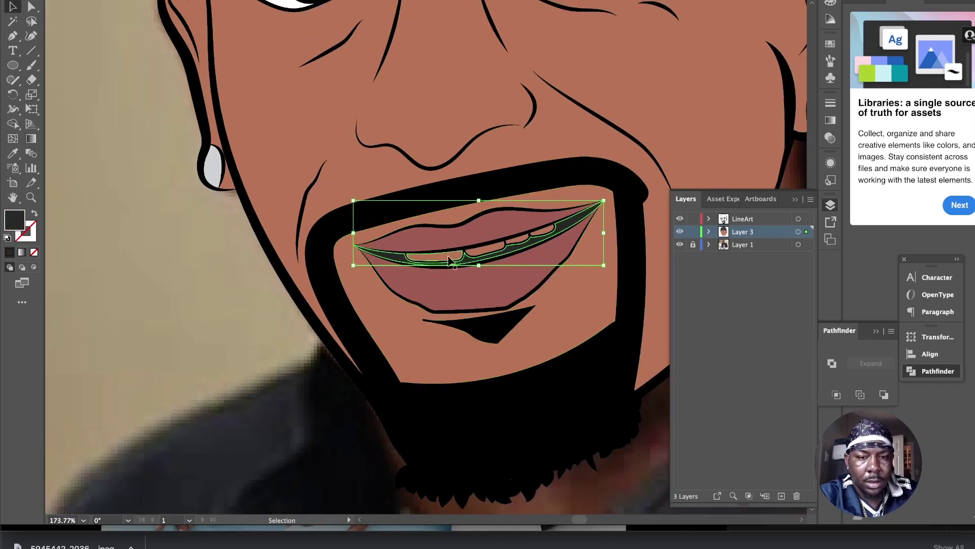
Step: Fill the teeth shapes with white
scroll(428, 273, up, 7)
click(469, 226)
shift+click(554, 211)
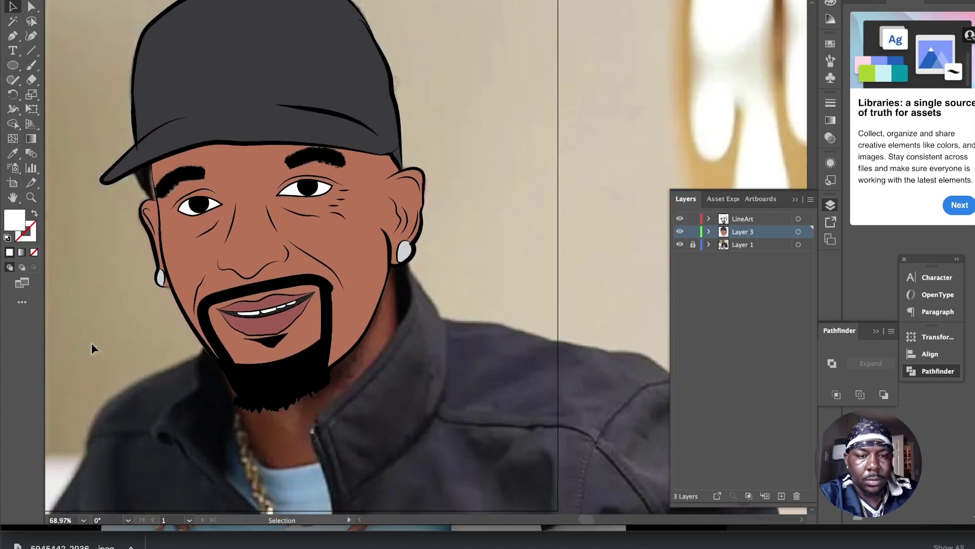
scroll(91, 343, left, 3)
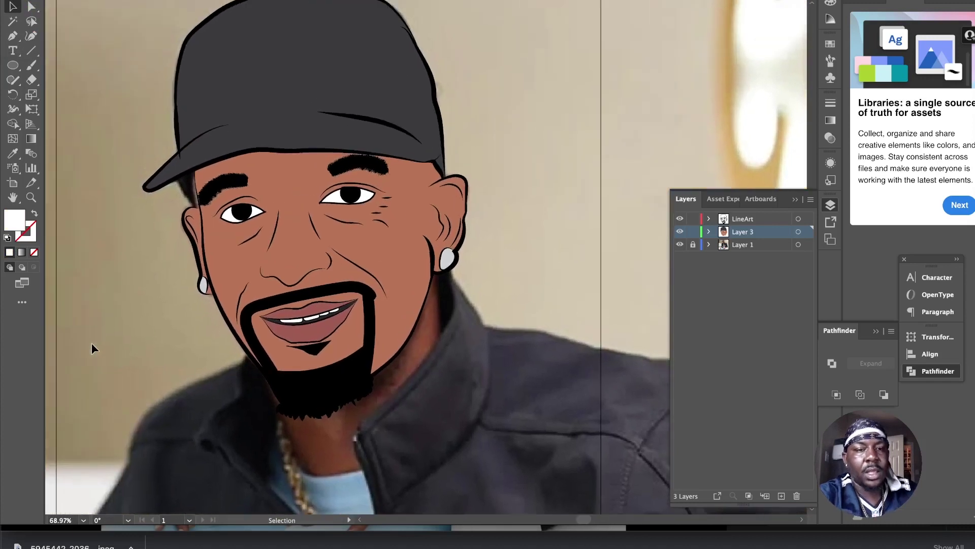
Step: Hide the photo on Layer 1 and add a new layer between LineArt and Layer 3
click(680, 244)
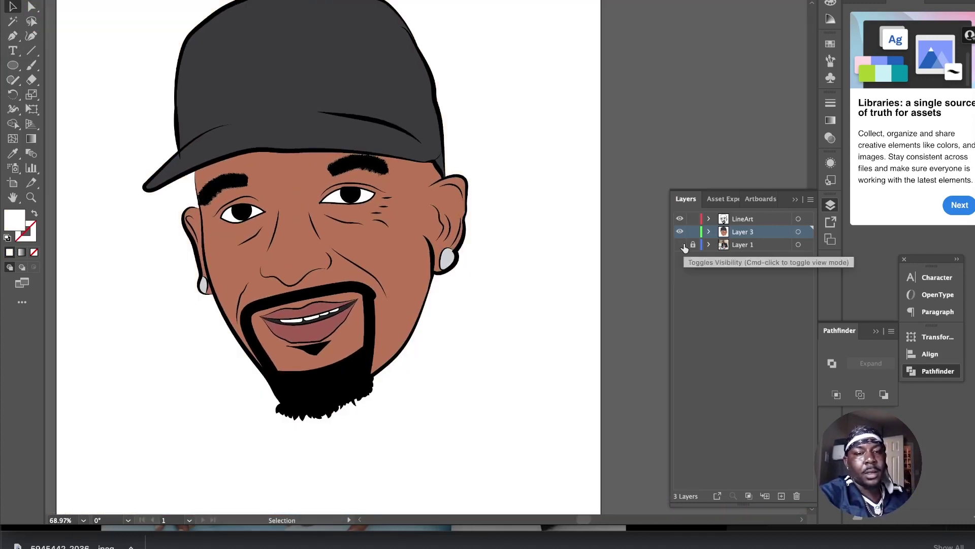
scroll(362, 190, down, 3)
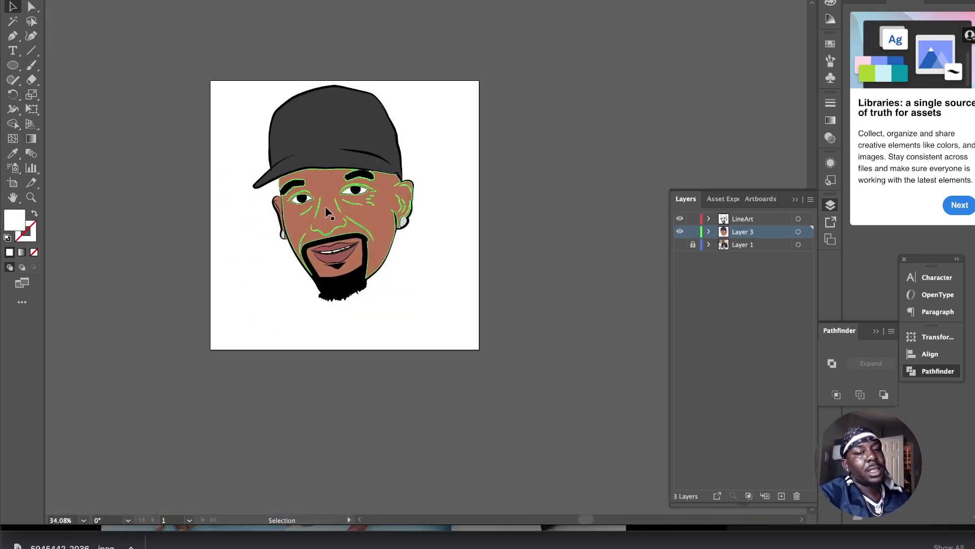
scroll(362, 191, up, 6)
drag(391, 200, 422, 201)
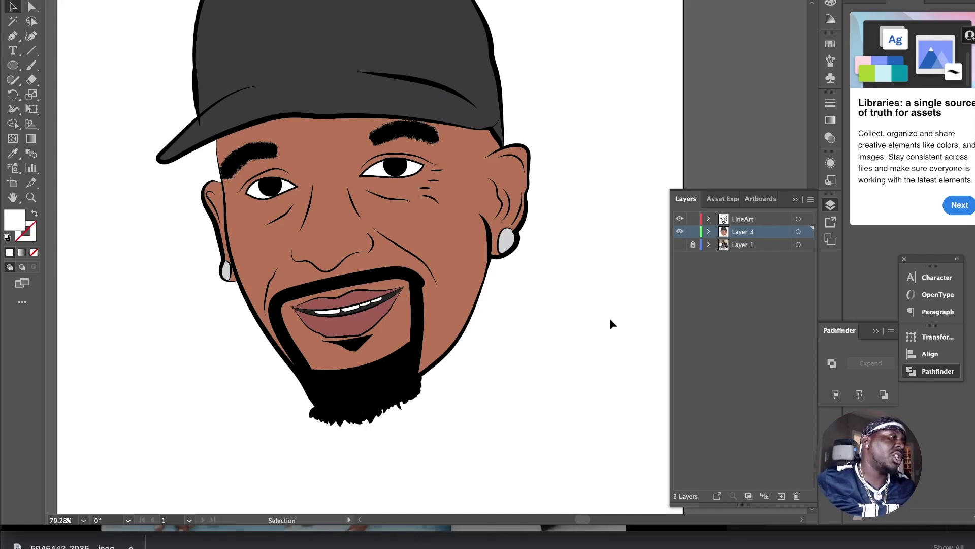
click(782, 495)
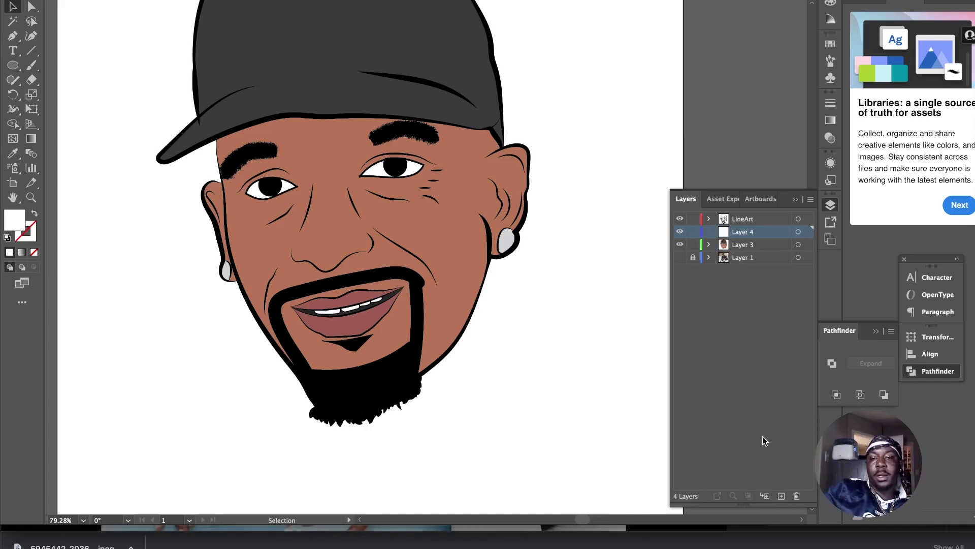
Step: Rename the new layer as shadows and show the photo instead of the Layer 3 colours
double_click(745, 232)
text(shad)
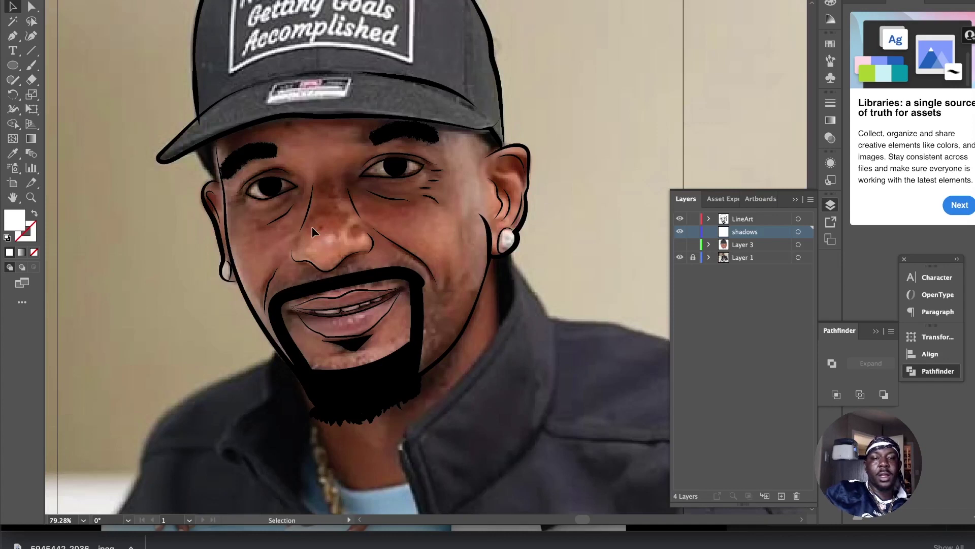
Step: Trace the forehead shadow beneath the cap brim as a closed Pencil shape on the shadows layer, following the photo
scroll(313, 232, up, 5)
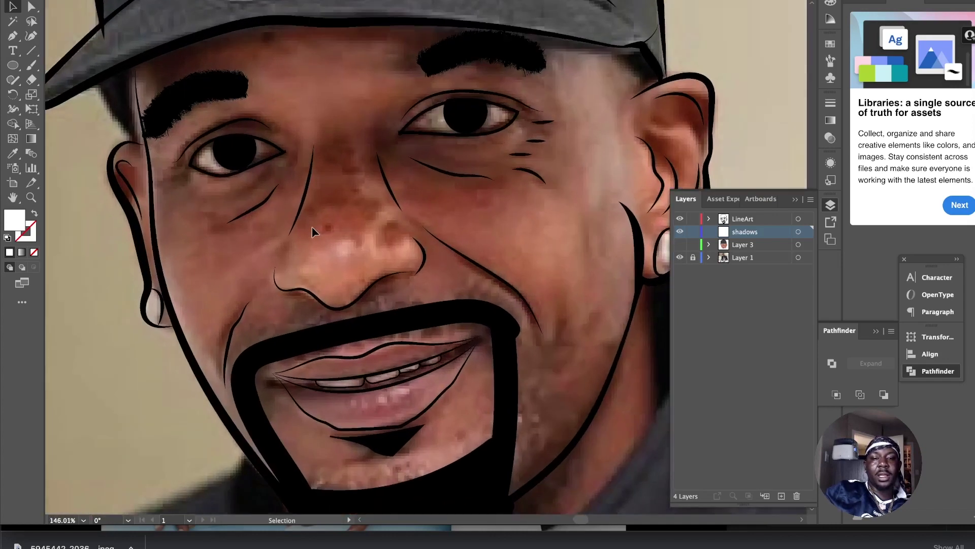
scroll(313, 232, down, 4)
scroll(212, 234, up, 4)
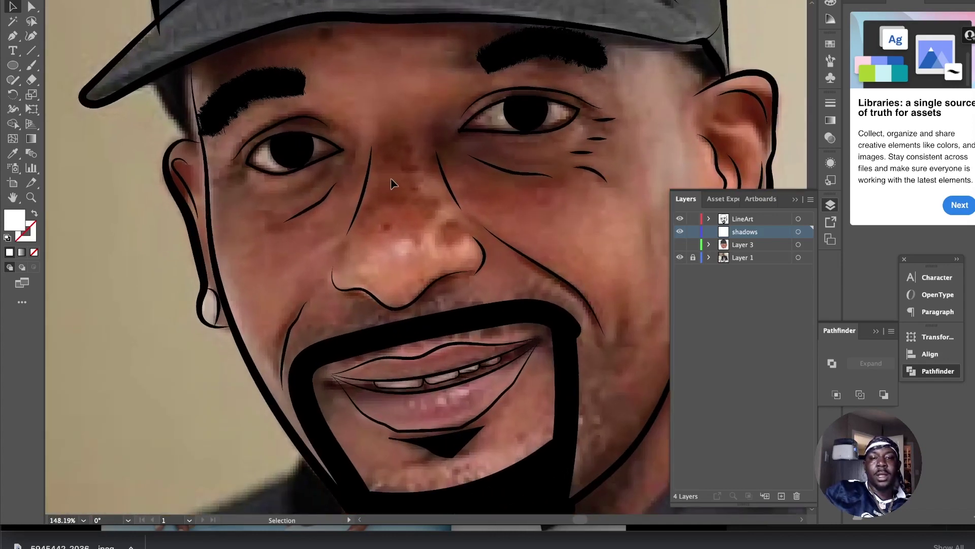
scroll(415, 93, up, 3)
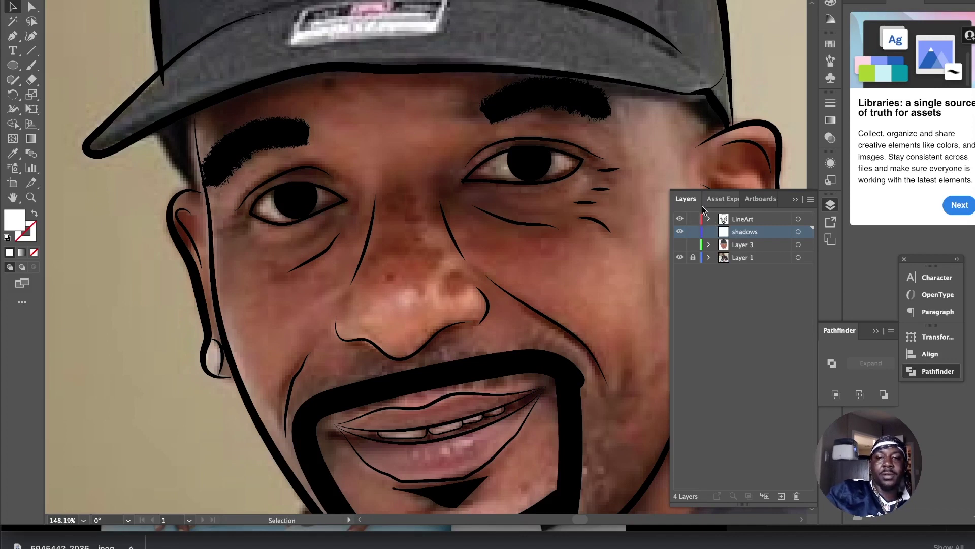
scroll(551, 242, right, 3)
scroll(550, 242, left, 2)
scroll(551, 242, up, 2)
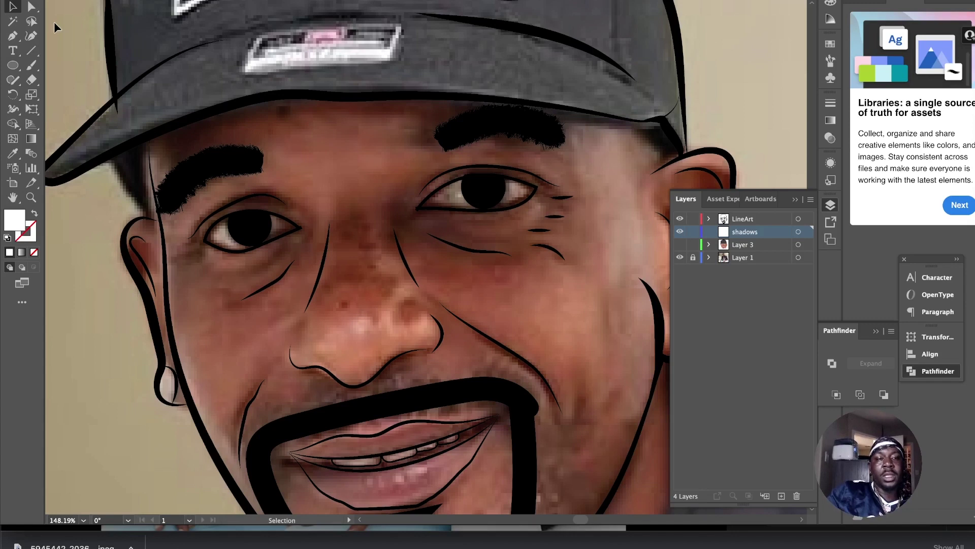
click(13, 80)
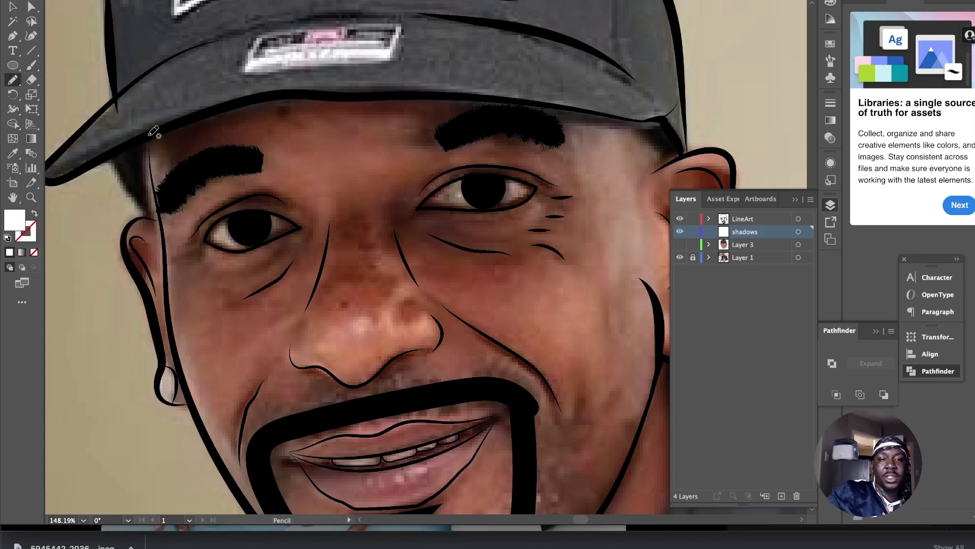
mouse_move(151, 146)
mouse_down()
mouse_move(234, 120)
mouse_move(297, 114)
mouse_move(417, 118)
mouse_move(361, 139)
mouse_move(439, 144)
mouse_move(451, 130)
mouse_move(491, 121)
mouse_move(566, 140)
mouse_up()
mouse_move(626, 125)
mouse_down()
mouse_move(656, 141)
mouse_move(571, 106)
mouse_move(364, 92)
mouse_move(258, 98)
mouse_move(148, 141)
mouse_up()
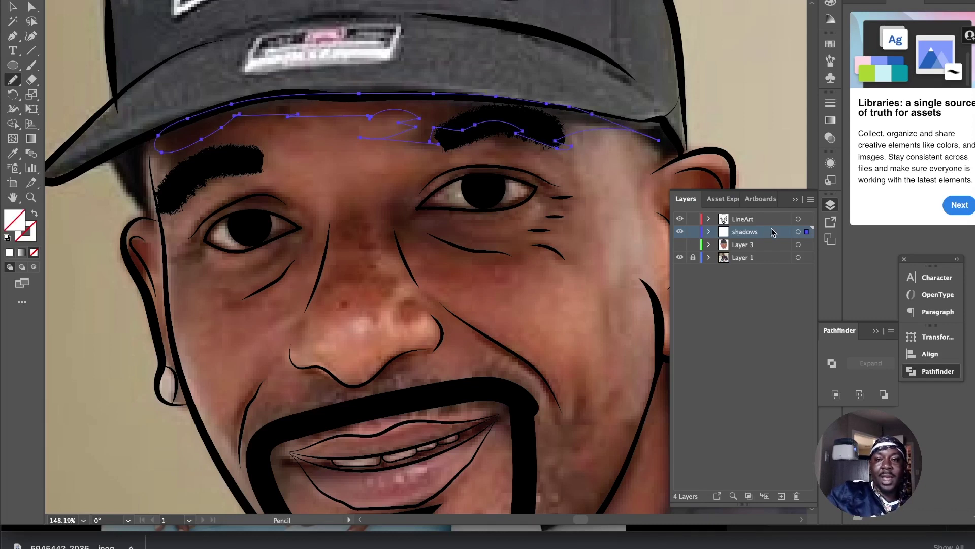
Step: Show Layer 3 and fill the forehead shadow with the sampled skin tone darkened to 935D4A
click(680, 245)
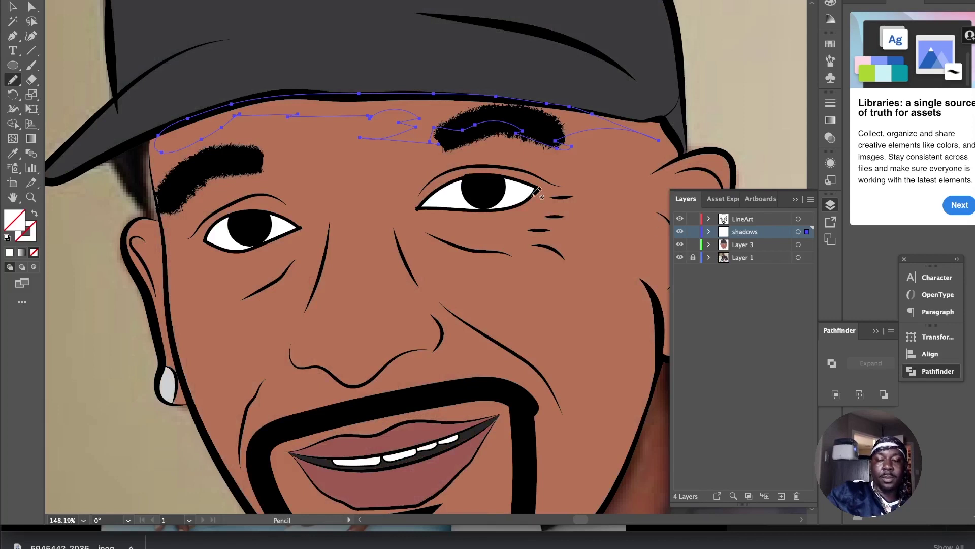
key(v)
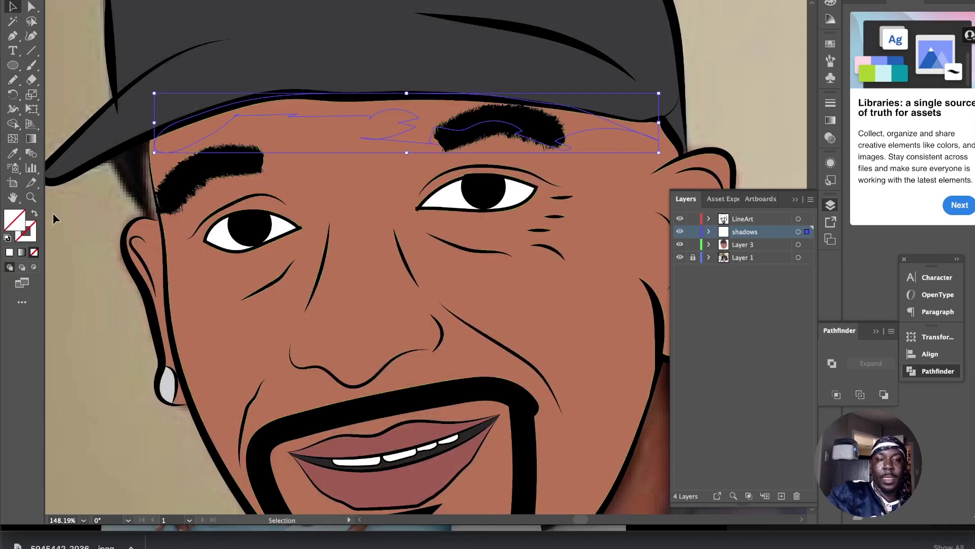
key(i)
click(382, 256)
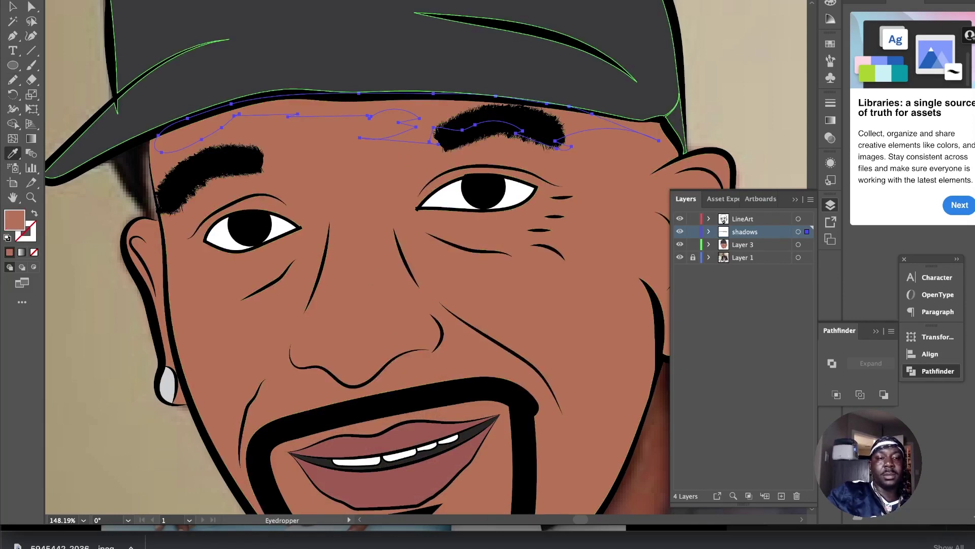
double_click(16, 222)
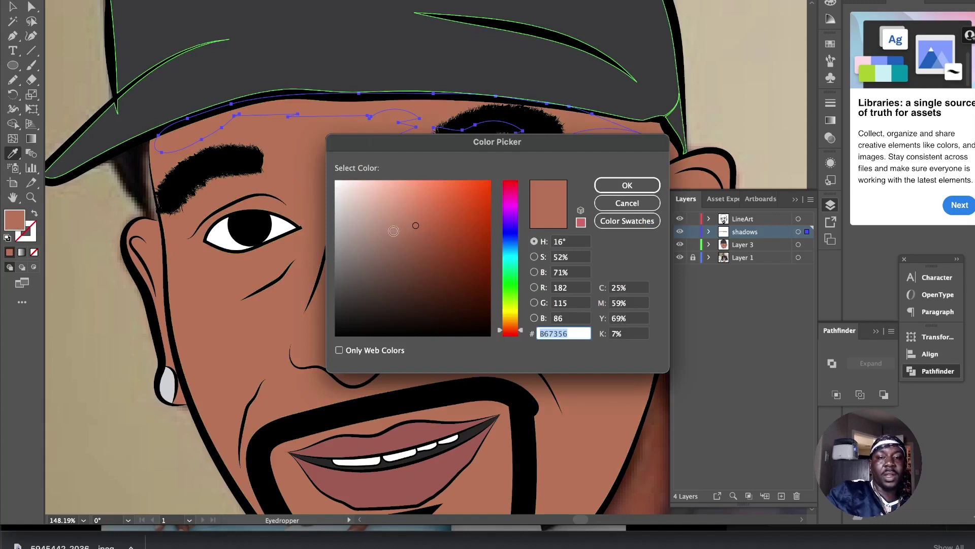
text(935D4A)
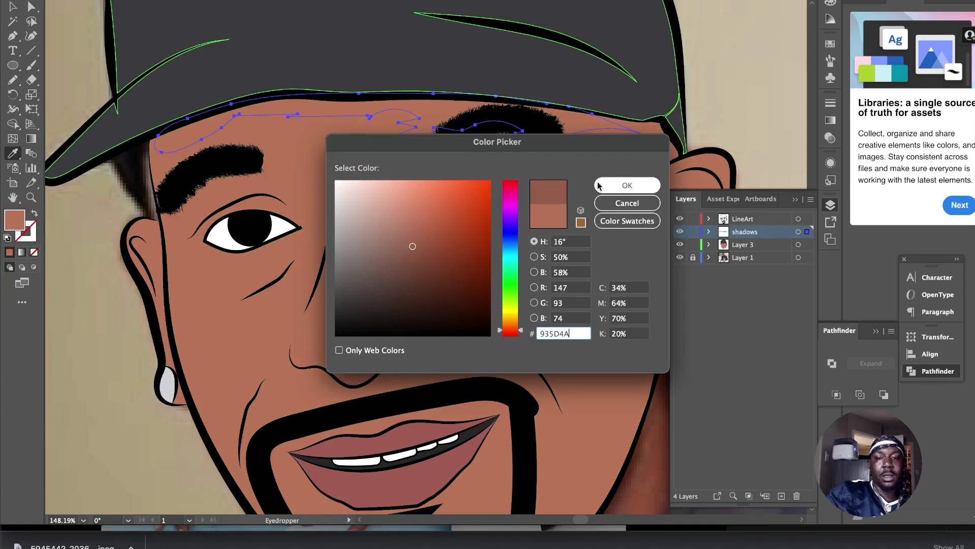
click(615, 185)
key(v)
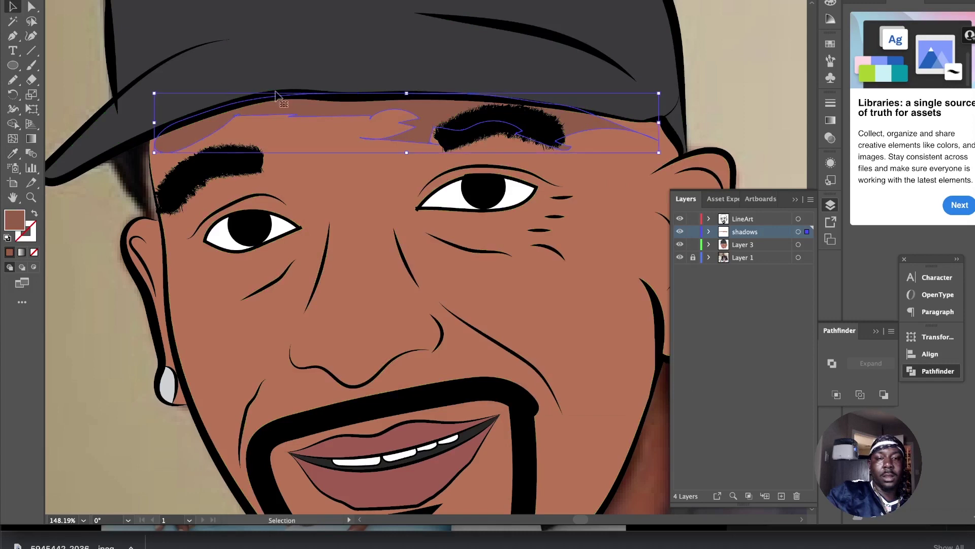
click(87, 255)
Step: Compare the shadow and highlight shapes with the photo, with and without the line art
scroll(101, 235, down, 5)
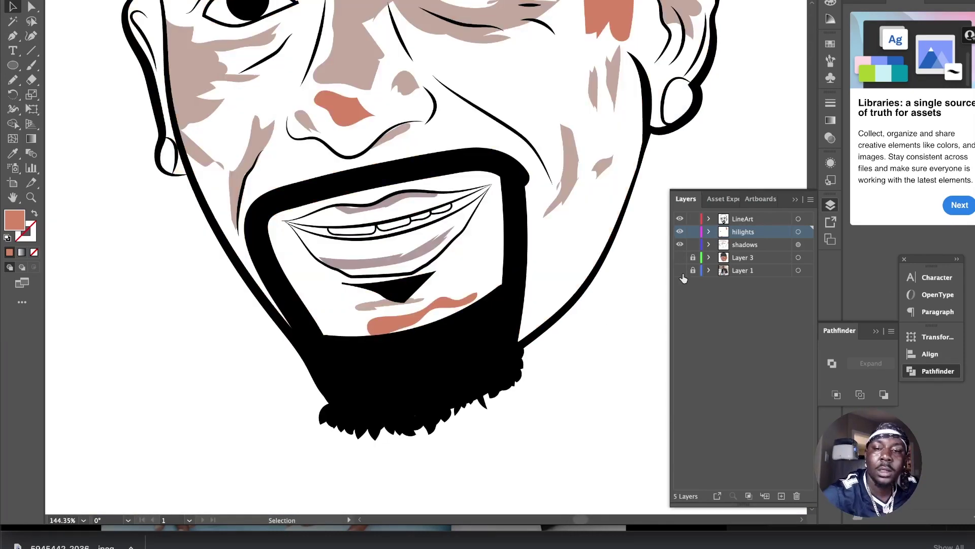
click(679, 270)
click(679, 232)
click(680, 219)
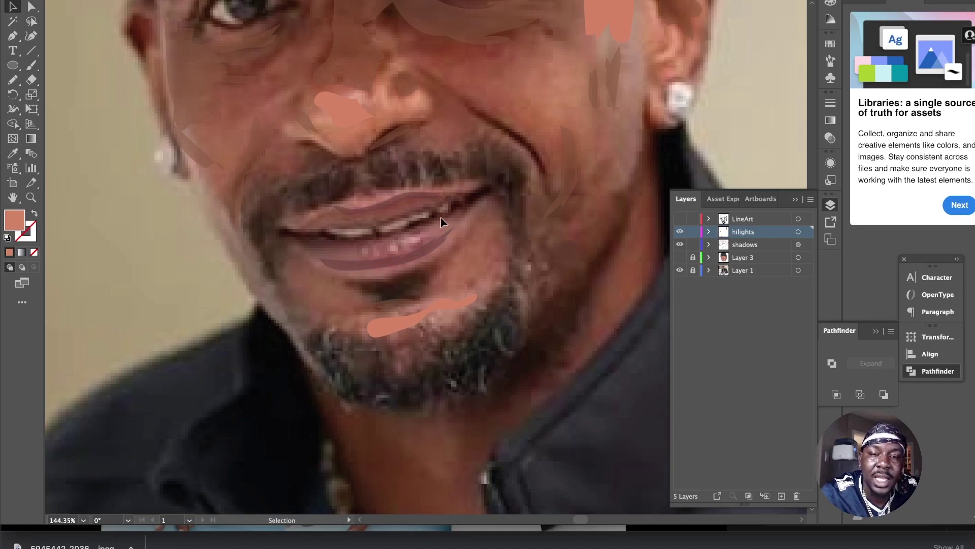
click(681, 218)
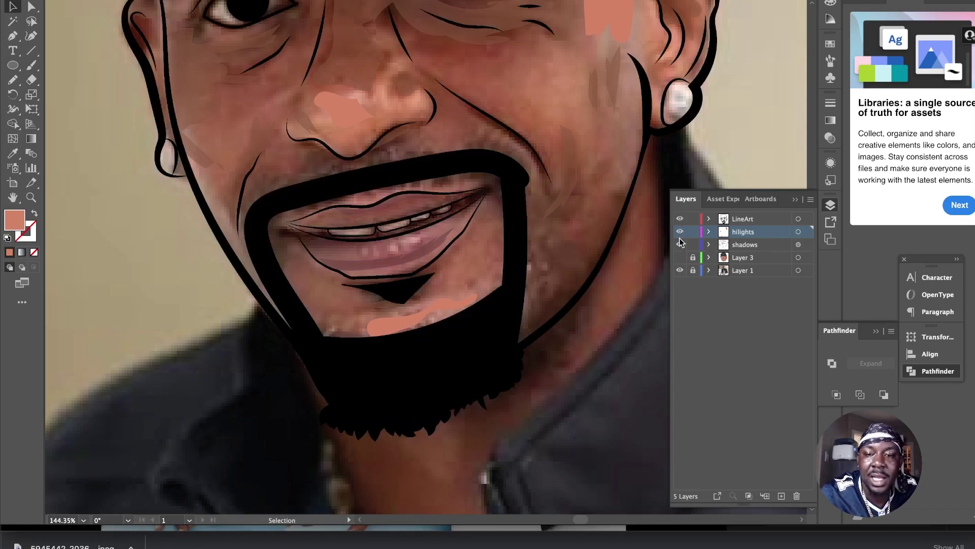
Step: Show the Layer 3 colours and hide the photo on Layer 1
click(680, 258)
scroll(436, 248, down, 8)
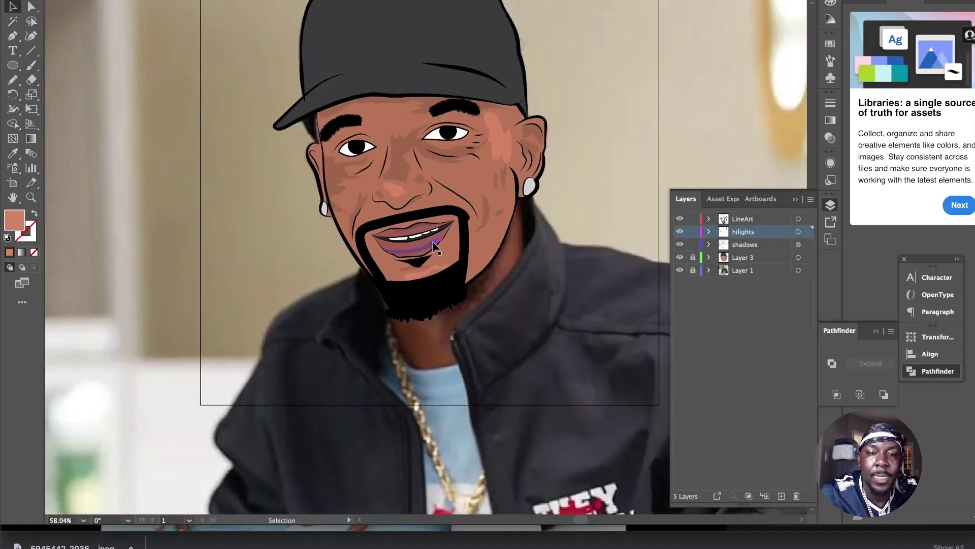
scroll(435, 248, right, 3)
click(680, 271)
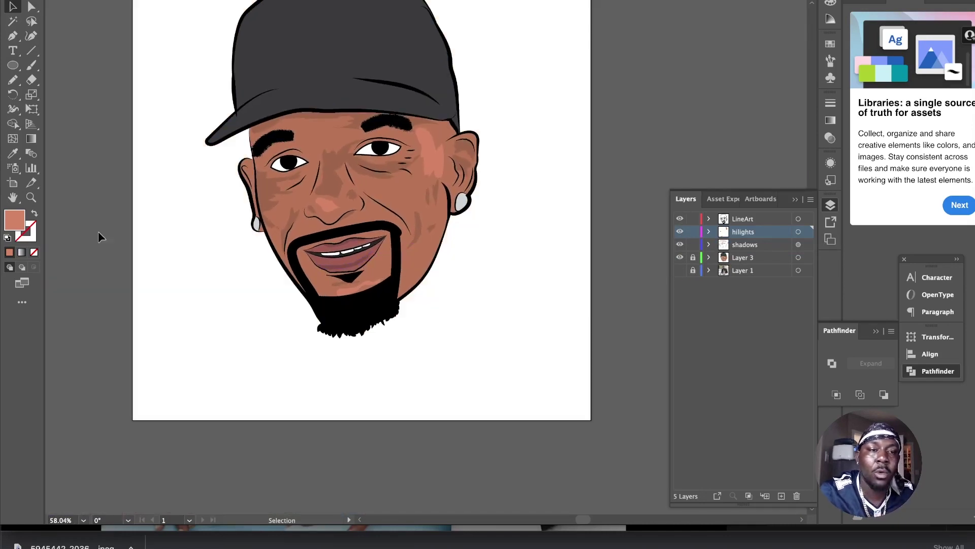
Step: Draw a long, thin horizontal ellipse with a white-to-black gradient fill on the blank area beside the beard
click(6, 65)
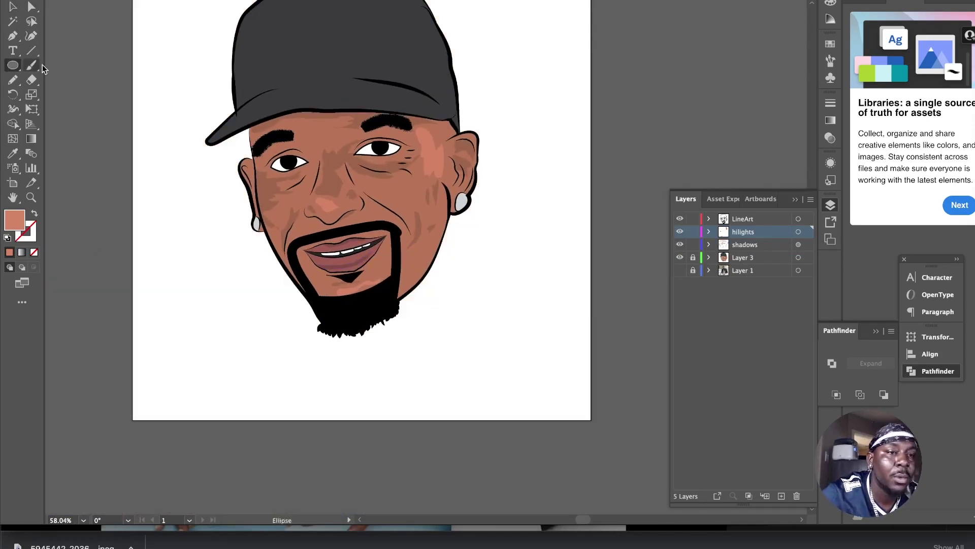
click(56, 1)
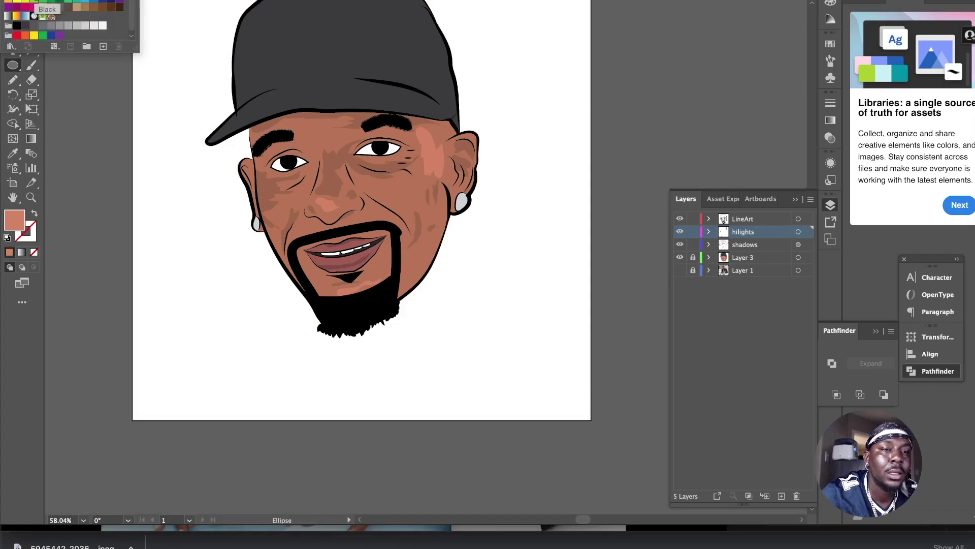
click(8, 15)
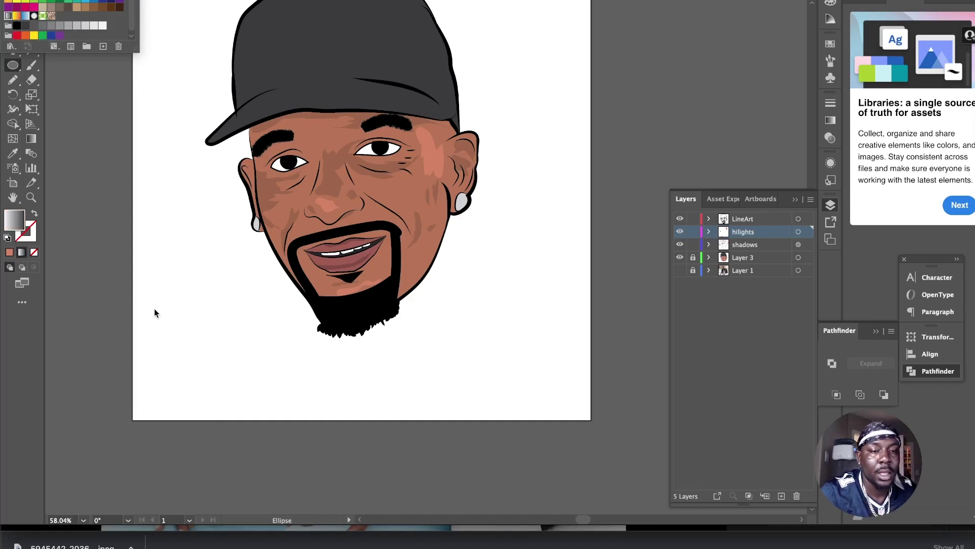
drag(156, 323, 276, 327)
Step: Add a stop about halfway along the ellipse's gradient and change the white end stop to black
key(super+equal)
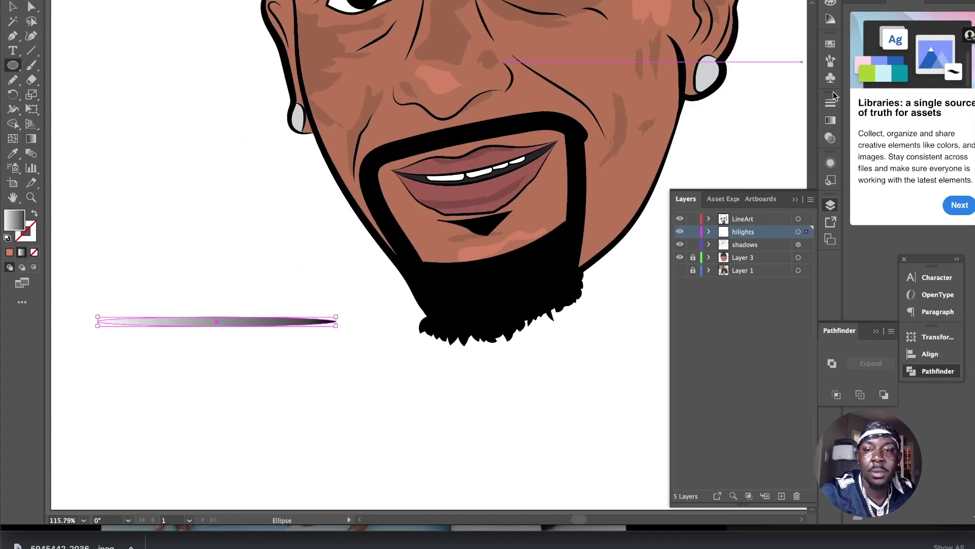
click(834, 119)
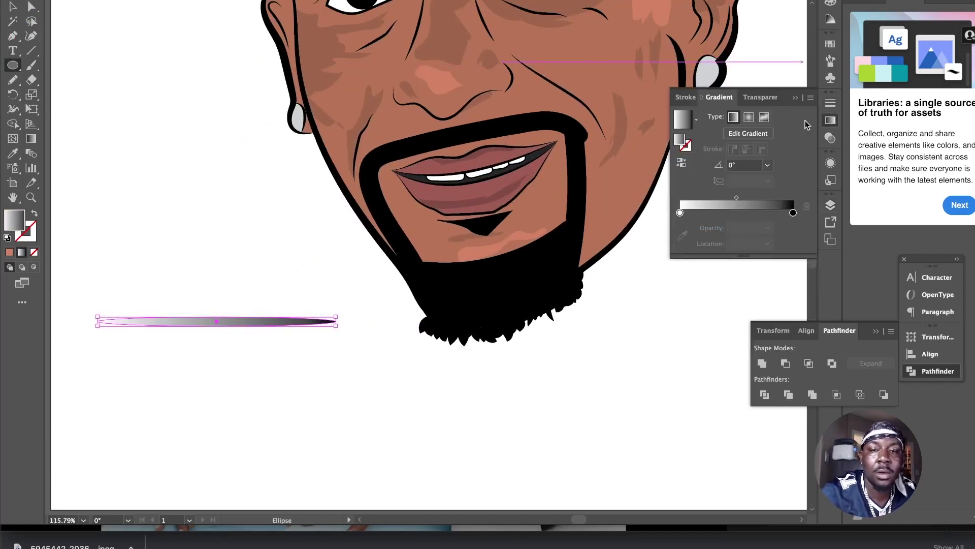
click(736, 213)
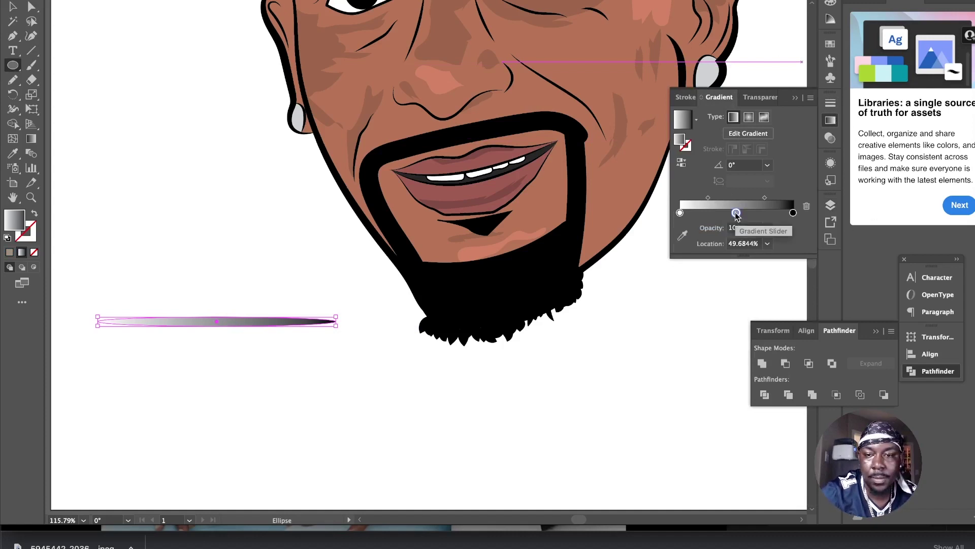
double_click(736, 213)
click(680, 213)
double_click(680, 213)
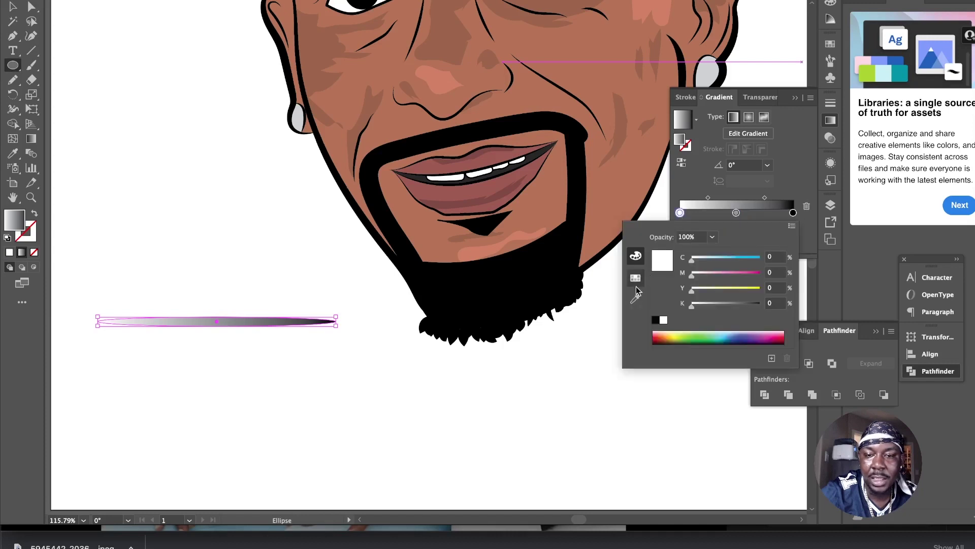
click(655, 321)
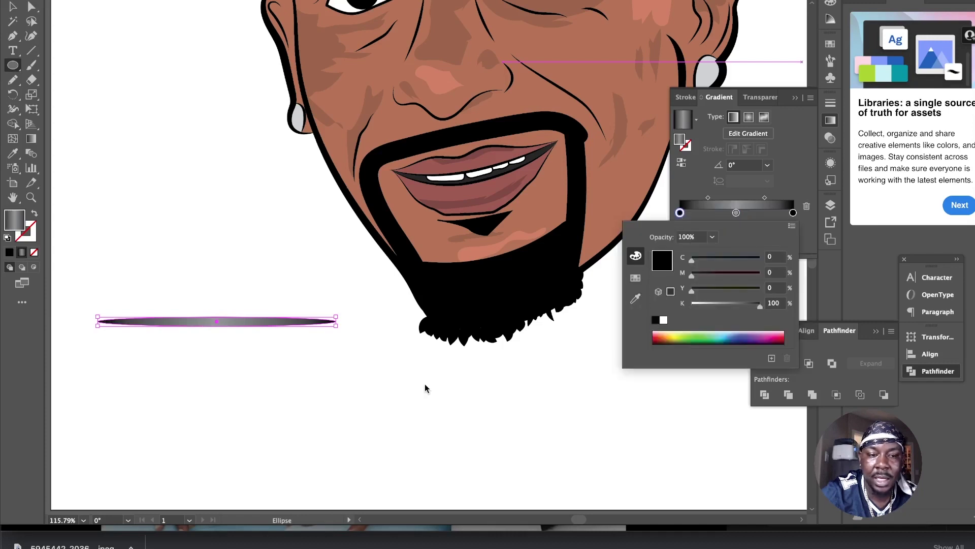
Step: Set the middle stop of the ellipse's gradient to a light grey swatch
click(736, 213)
double_click(736, 213)
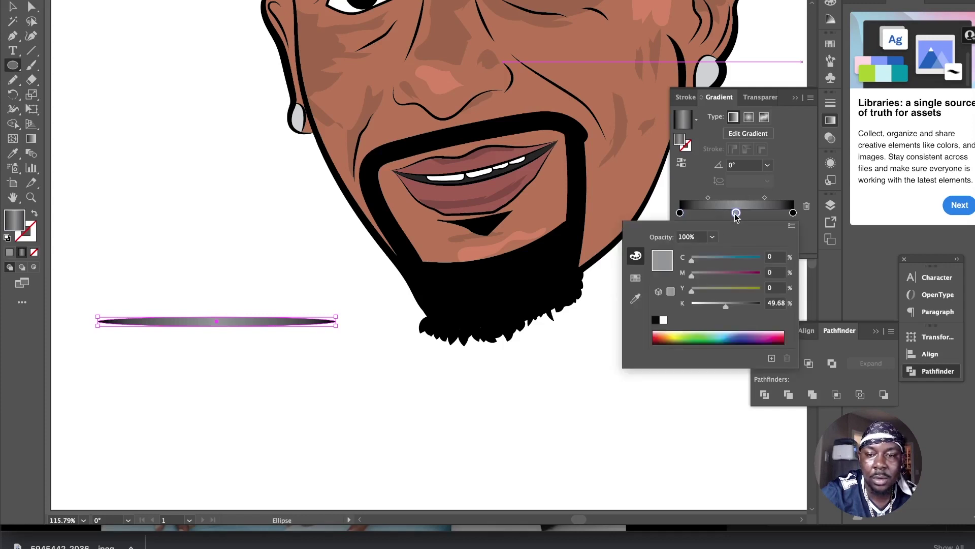
click(636, 277)
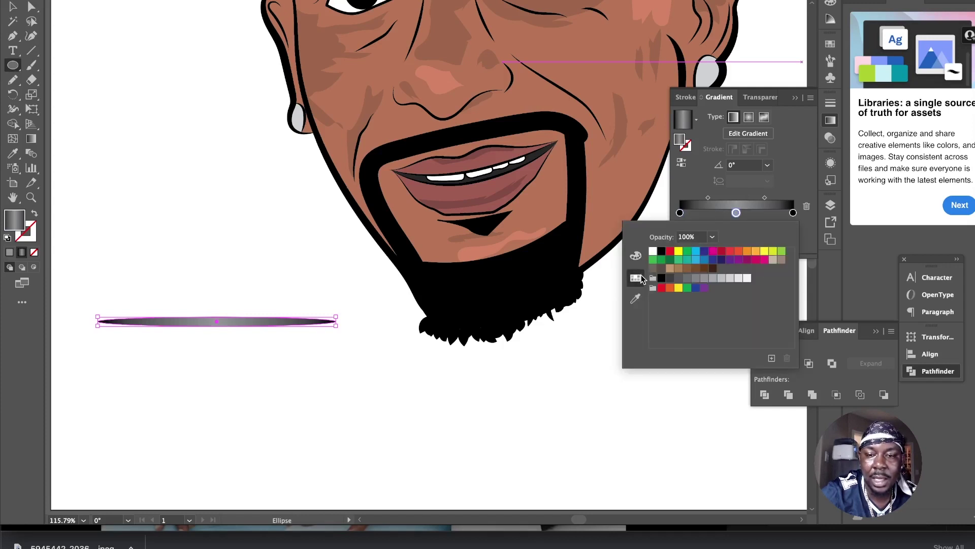
click(714, 280)
click(706, 280)
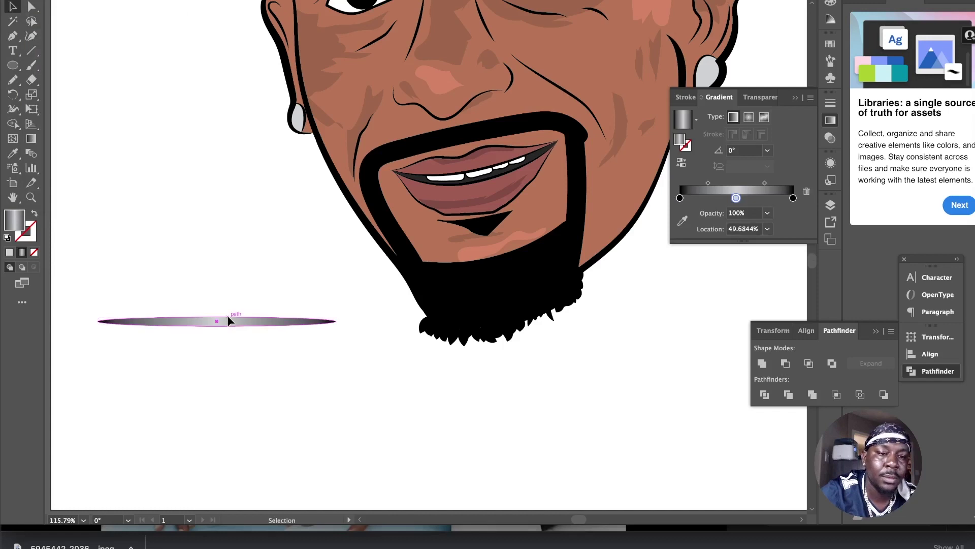
Step: Flatten the gradient ellipse into a thinner sliver and deselect it
click(227, 321)
scroll(218, 323, up, 5)
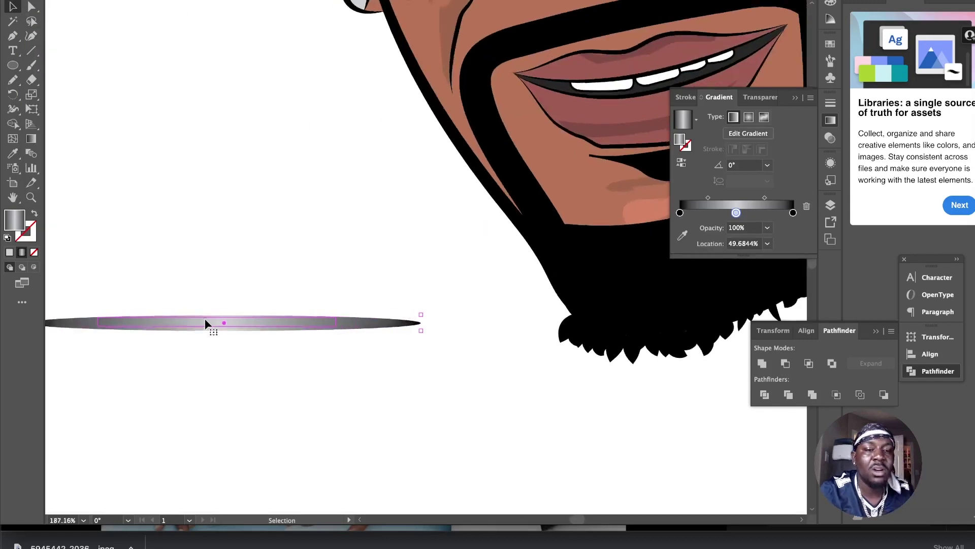
drag(225, 331, 225, 323)
click(239, 239)
Step: Convert the anchor points at both ends of the gradient ellipse to sharp corners and deselect the shape
scroll(239, 238, left, 3)
key(a)
click(273, 316)
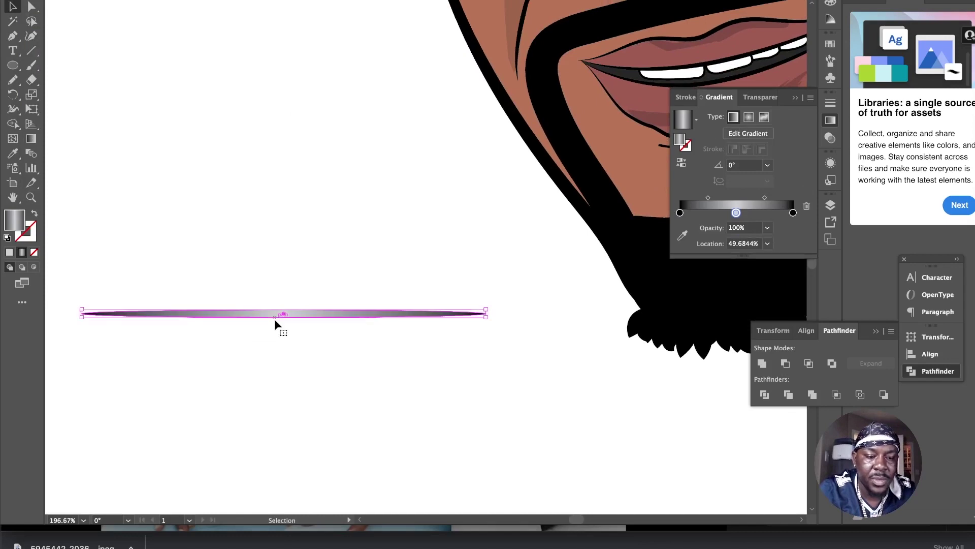
click(81, 314)
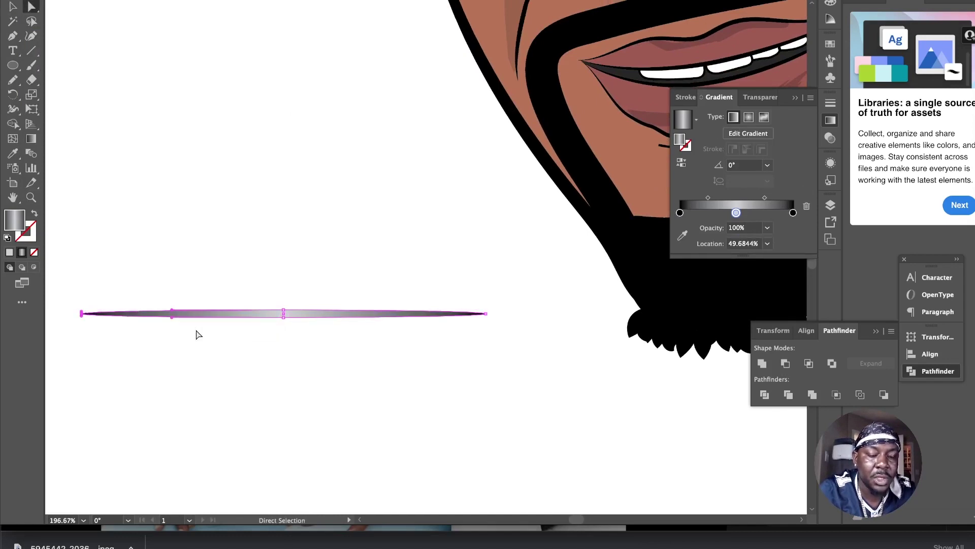
key(ctrl+z)
key(ctrl+shift+z)
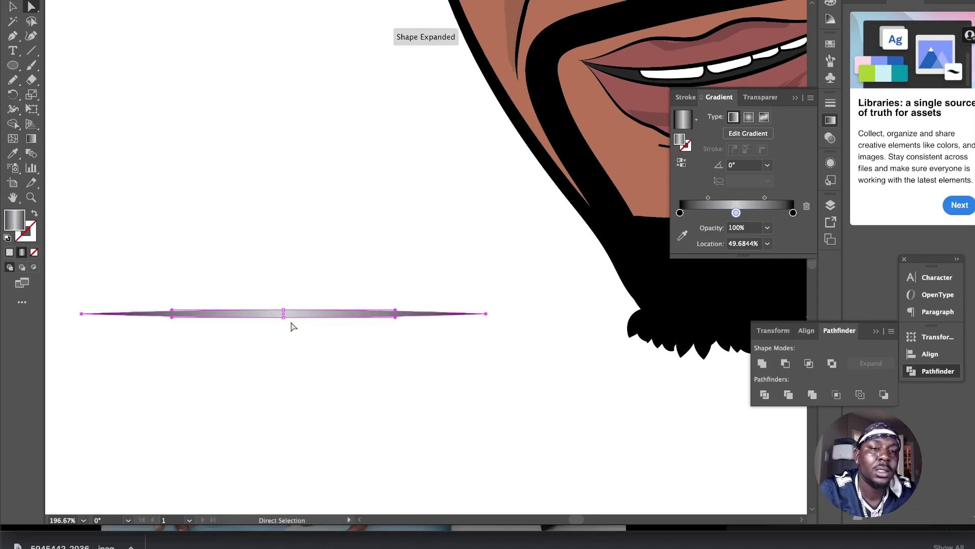
scroll(291, 303, down, 2)
key(v)
click(285, 271)
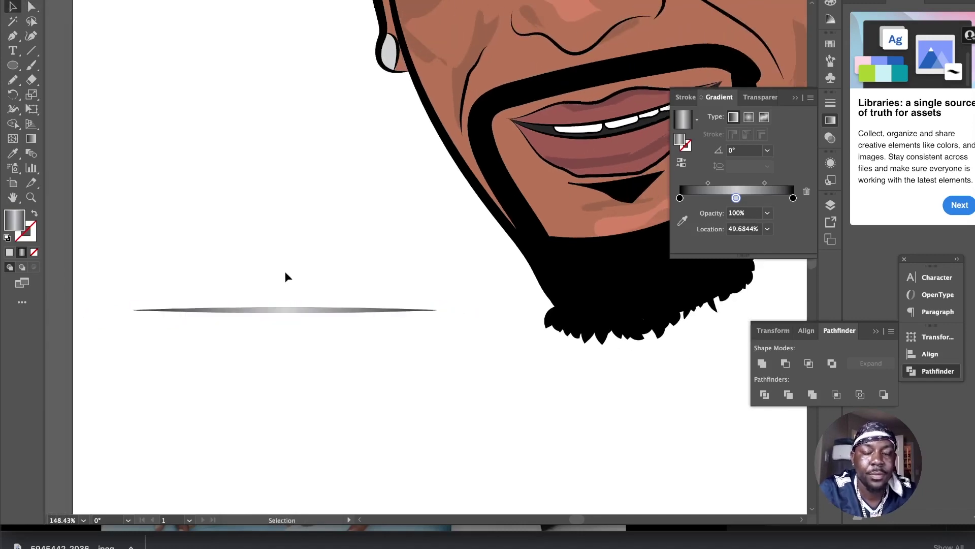
Step: Expand the gradient sliver's fill into 255 objects
scroll(285, 270, down, 1)
scroll(285, 272, down, 3)
click(294, 291)
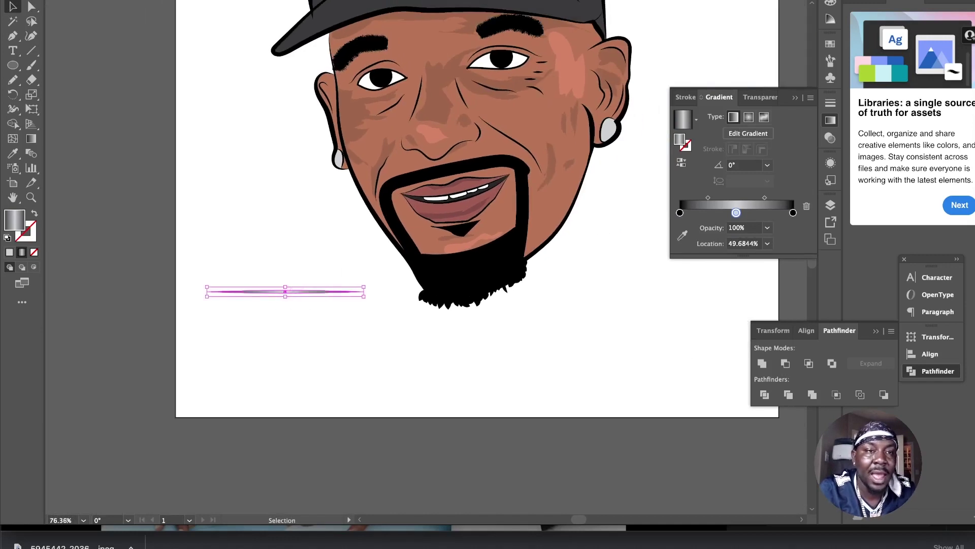
click(151, 0)
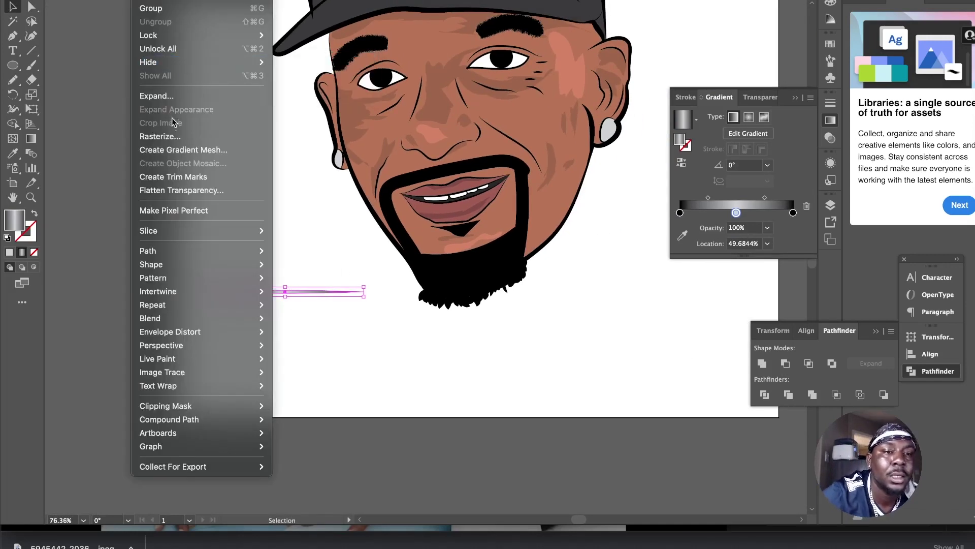
click(162, 97)
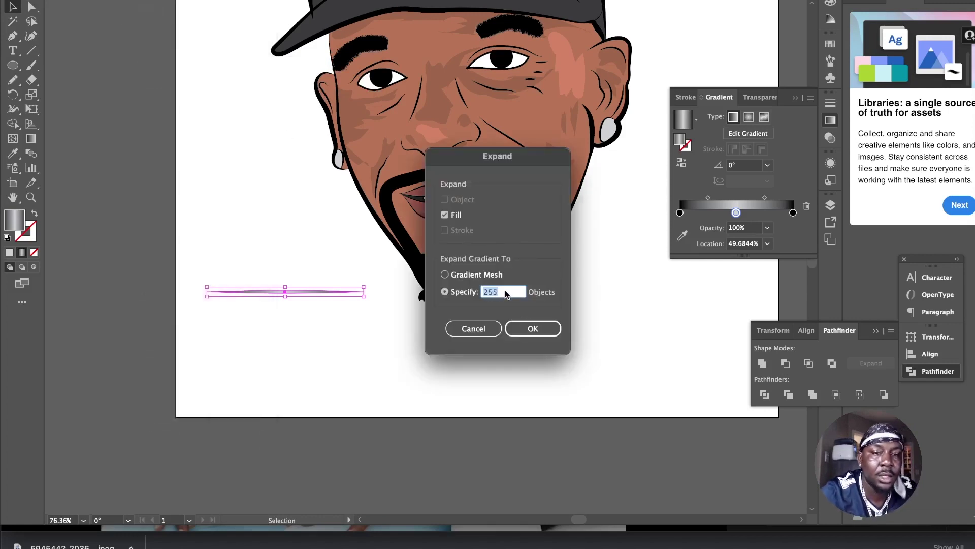
click(529, 329)
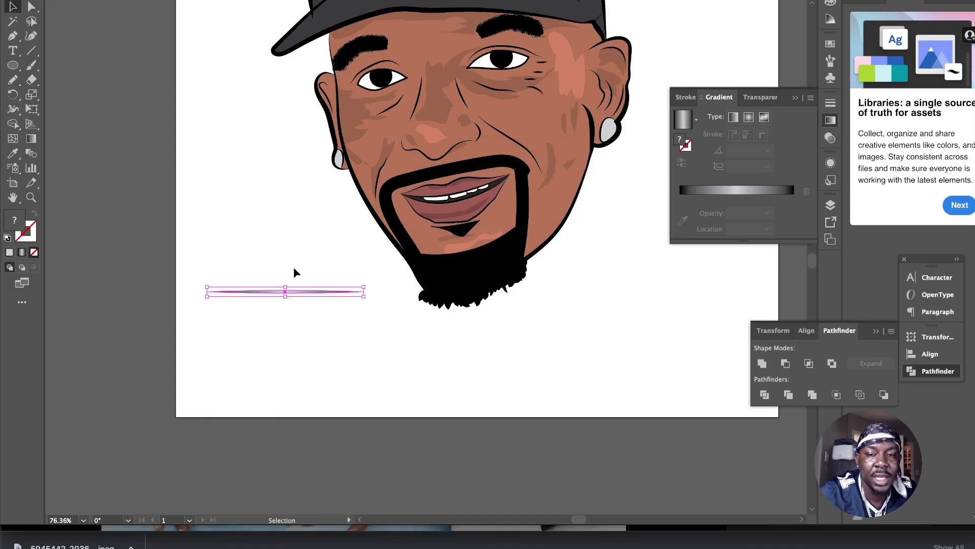
Step: Make the expanded sliver into a new Art Brush, keeping the name Art Brush 2 and the default options
click(294, 268)
click(303, 292)
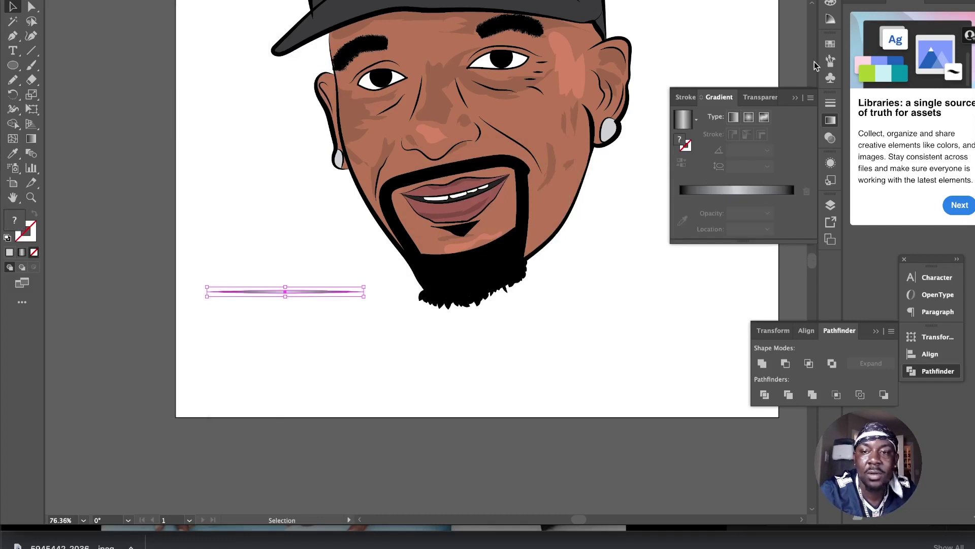
click(831, 60)
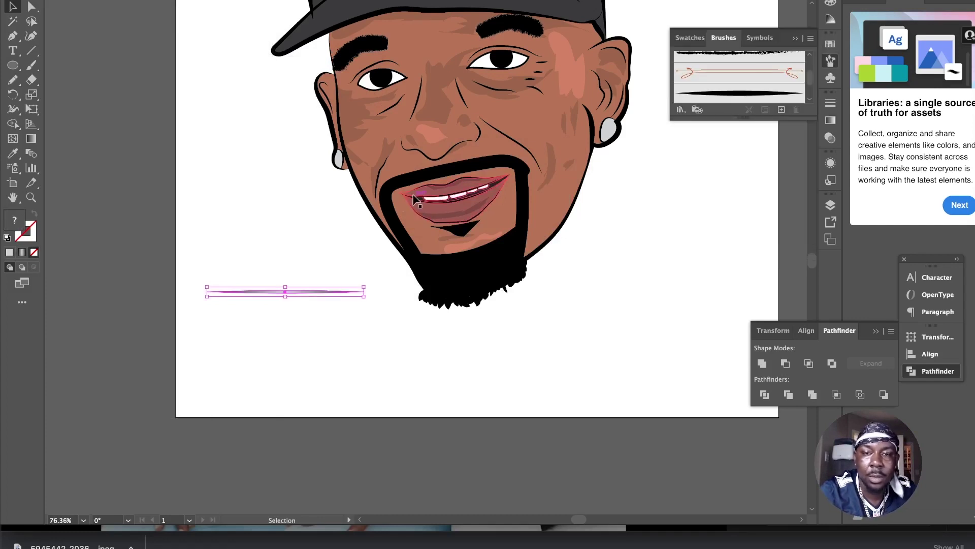
mouse_move(298, 288)
mouse_down()
mouse_move(709, 82)
mouse_move(746, 94)
mouse_up()
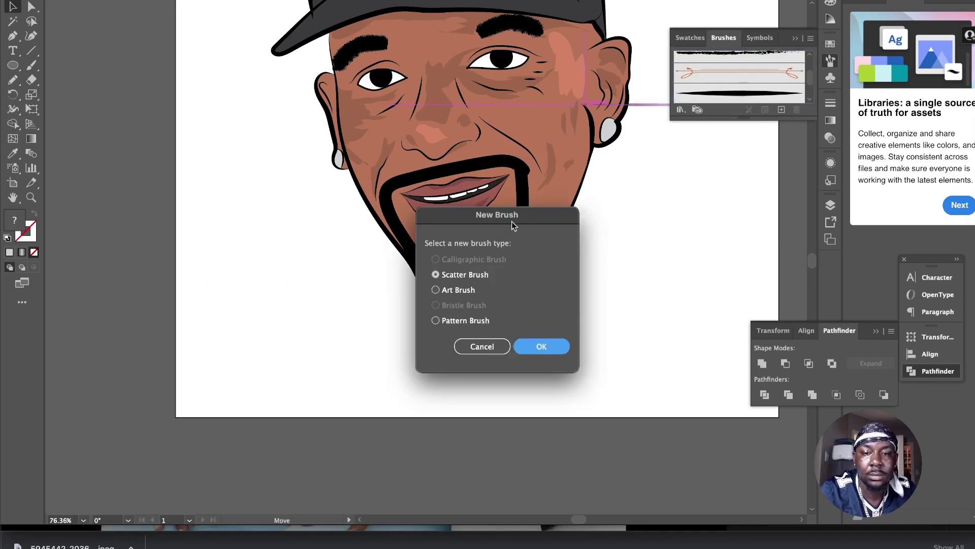
click(435, 289)
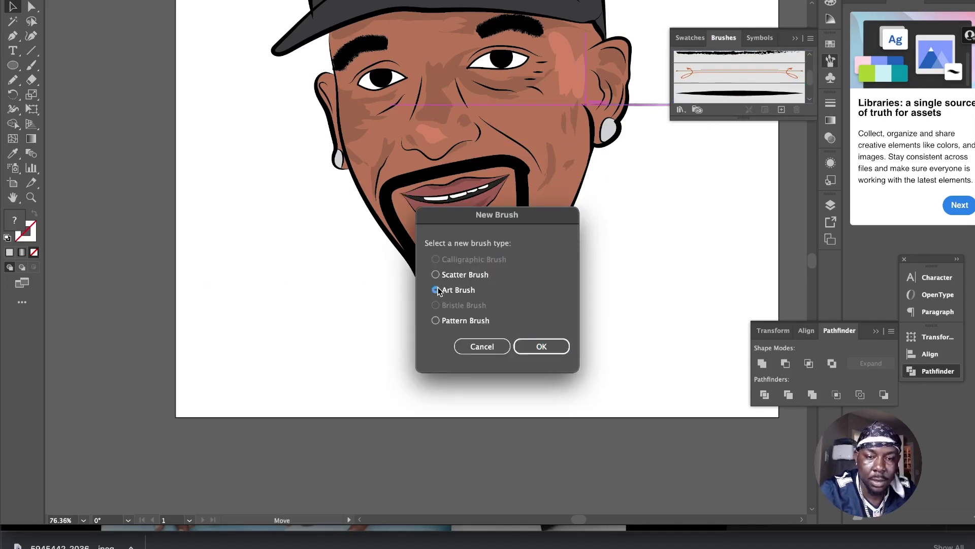
click(541, 345)
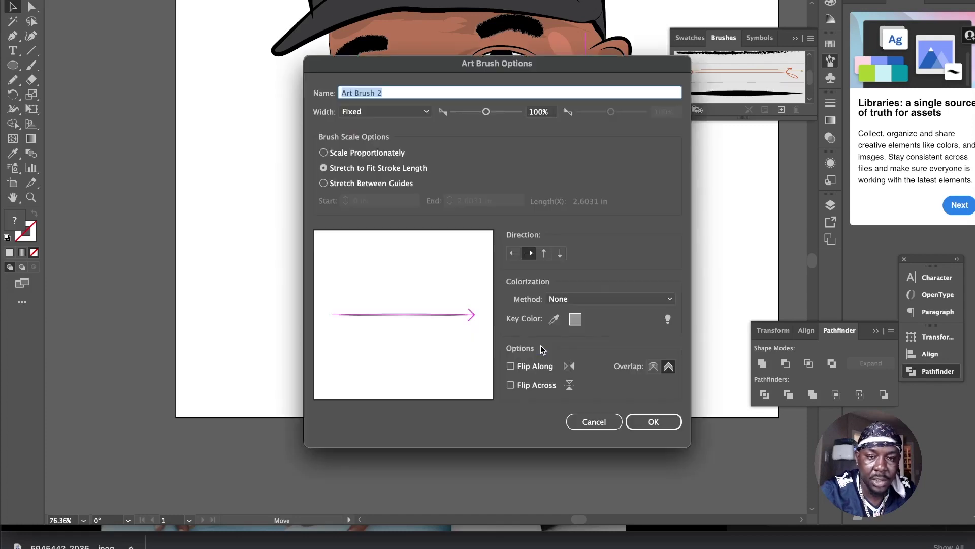
click(653, 421)
Step: Choose the new gradient art brush for painting and create a layer named grays above LineArt
scroll(439, 259, up, 5)
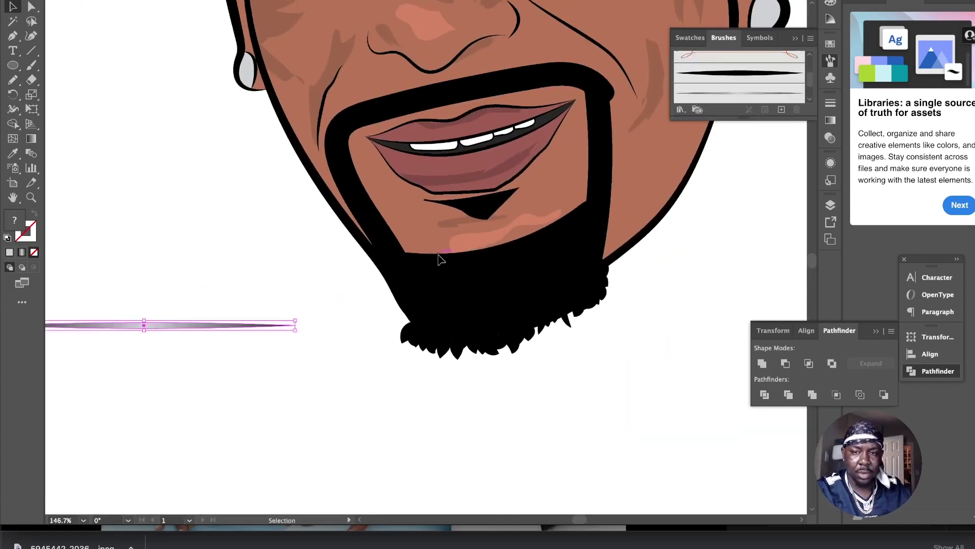
click(716, 96)
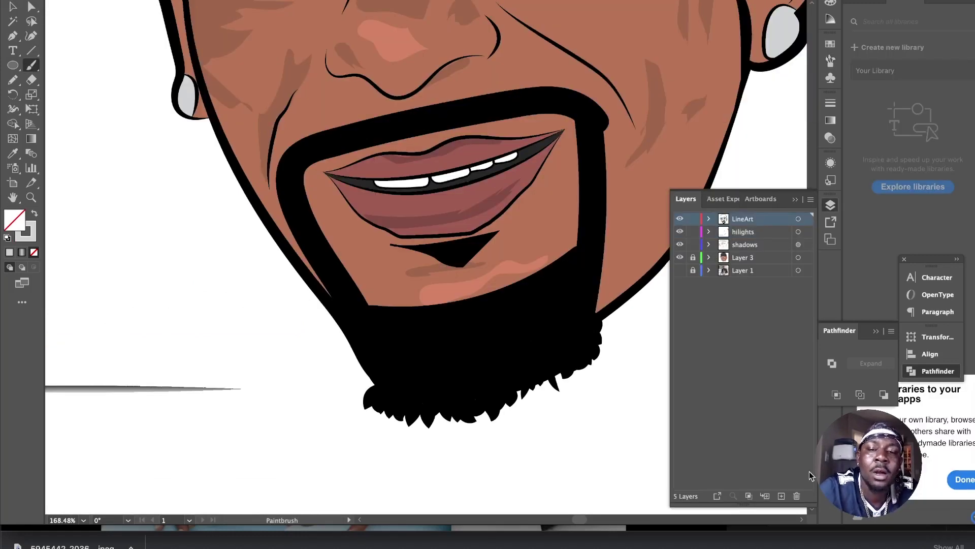
click(781, 495)
text(grays)
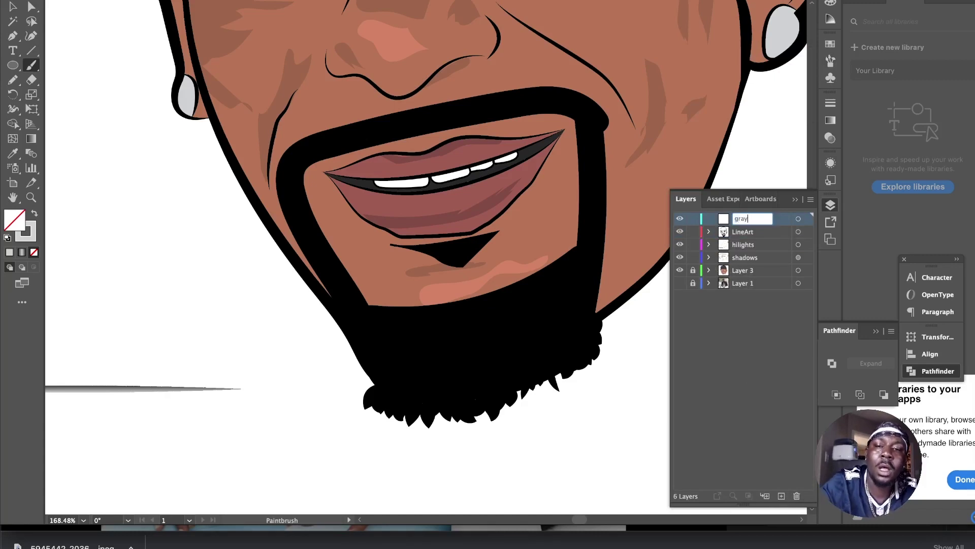
key(Return)
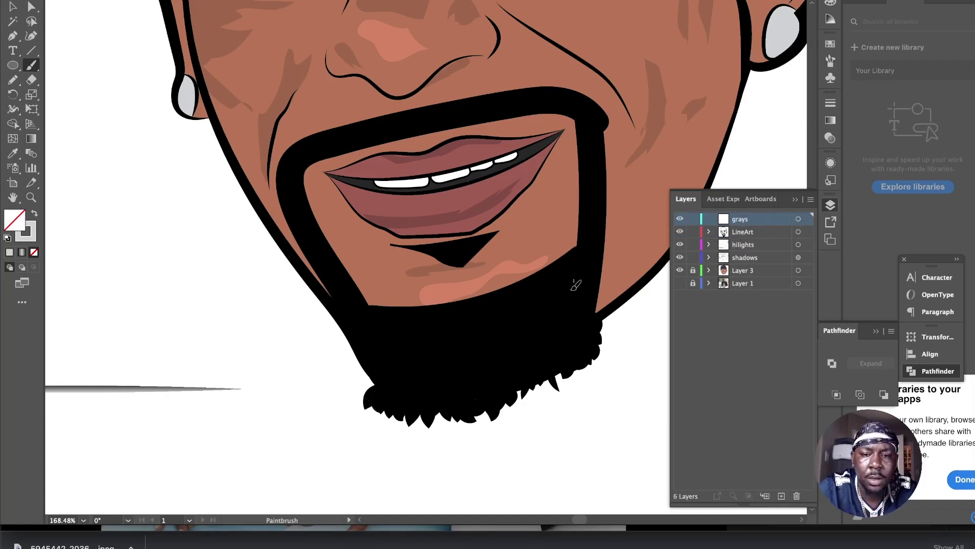
Step: Paint a trial gray stroke on the beard with the new art brush and delete it
drag(573, 281, 535, 346)
scroll(585, 272, down, 3)
scroll(586, 274, down, 3)
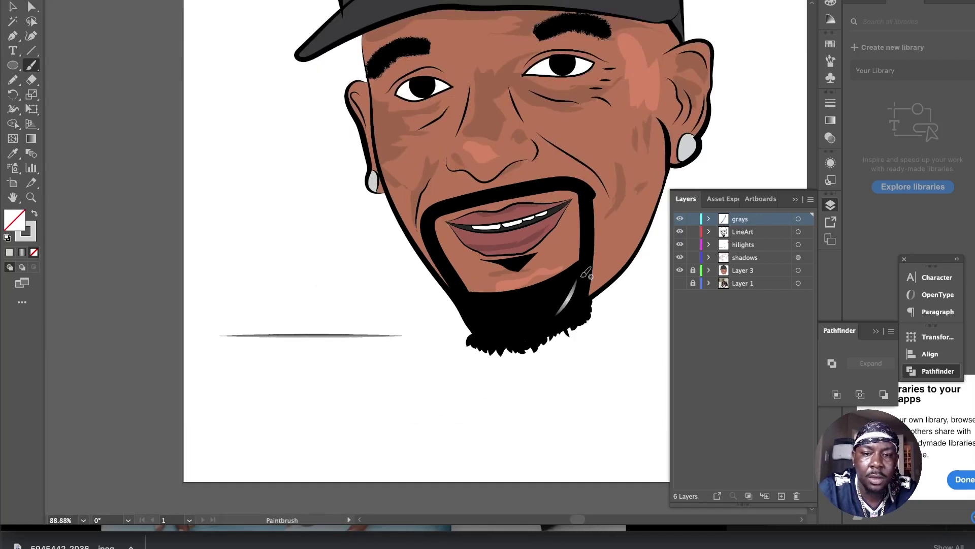
scroll(586, 274, up, 5)
key(v)
click(563, 305)
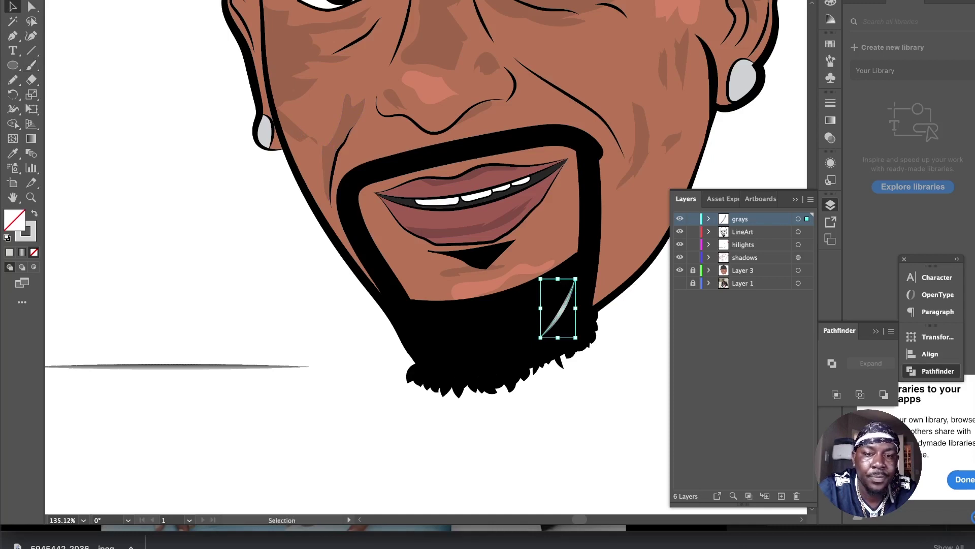
click(323, 297)
key(ctrl+z)
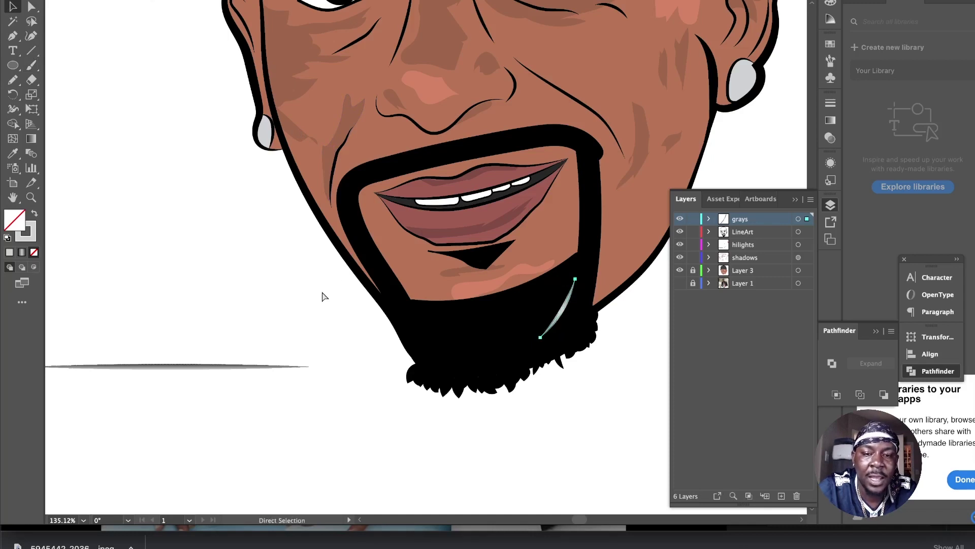
key(Delete)
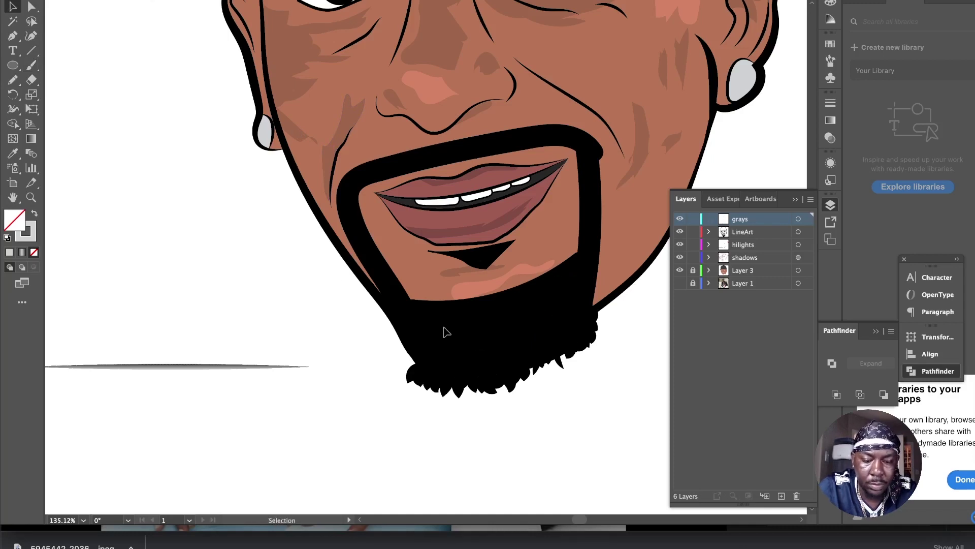
Step: Paint fine gray hair strokes throughout the beard and along the moustache on the grays layer
key(b)
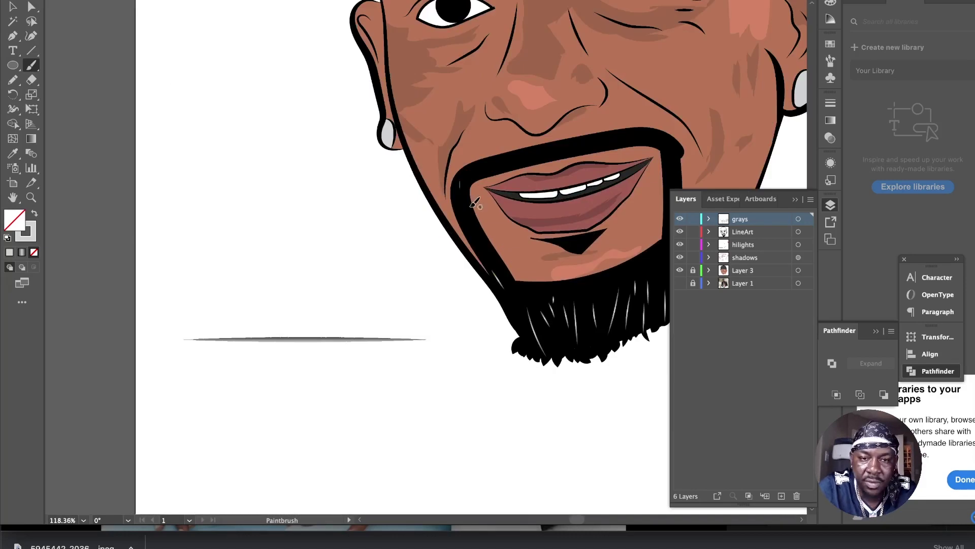
scroll(474, 202, up, 2)
drag(573, 105, 607, 92)
scroll(726, 132, down, 3)
scroll(496, 119, up, 3)
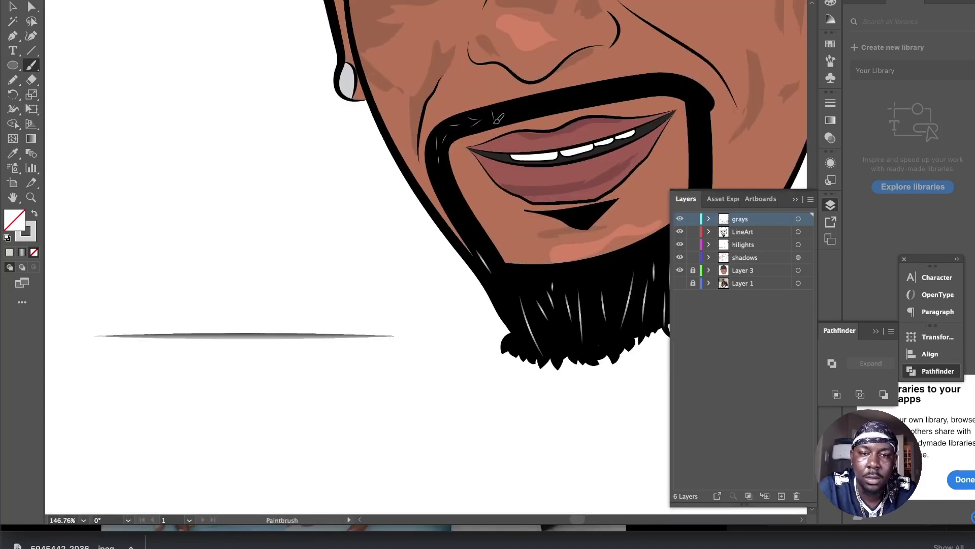
scroll(595, 87, down, 4)
scroll(660, 124, down, 5)
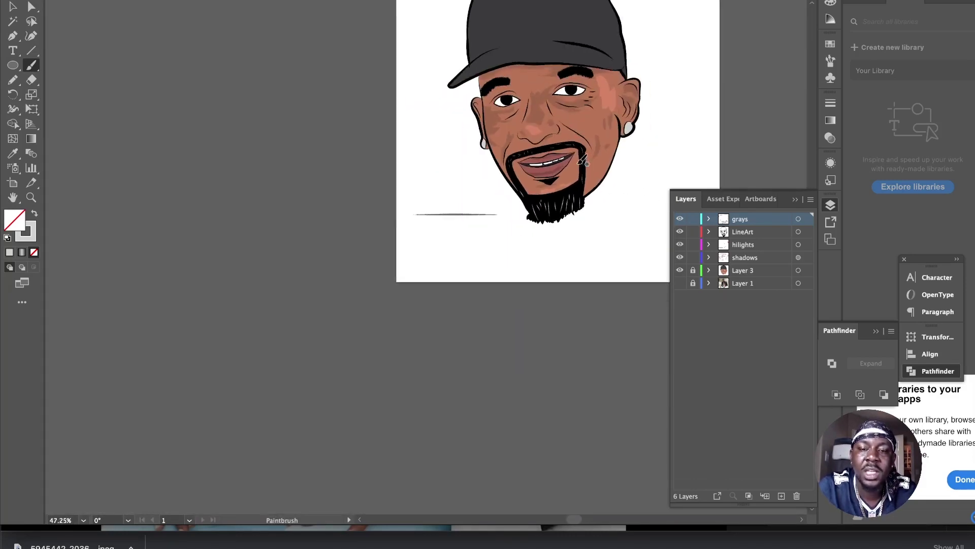
Step: Draw a small white highlight circle without a stroke in each pupil and show the LineArt layer again
scroll(583, 160, up, 3)
scroll(582, 160, down, 3)
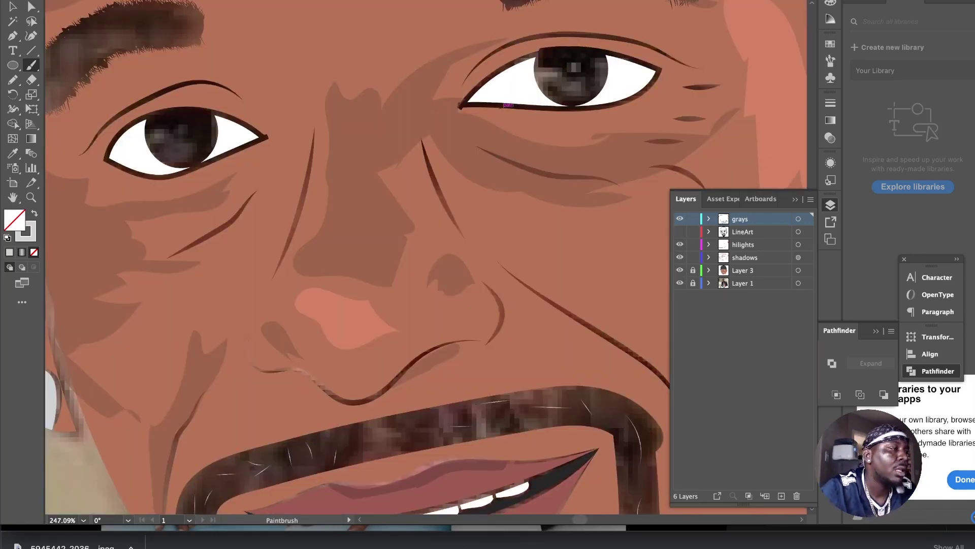
click(13, 65)
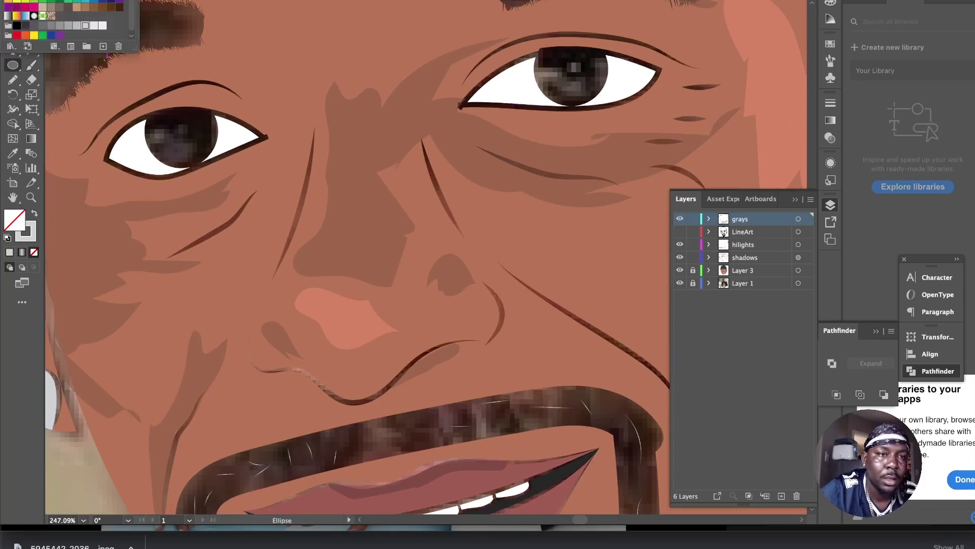
click(8, 0)
key(Escape)
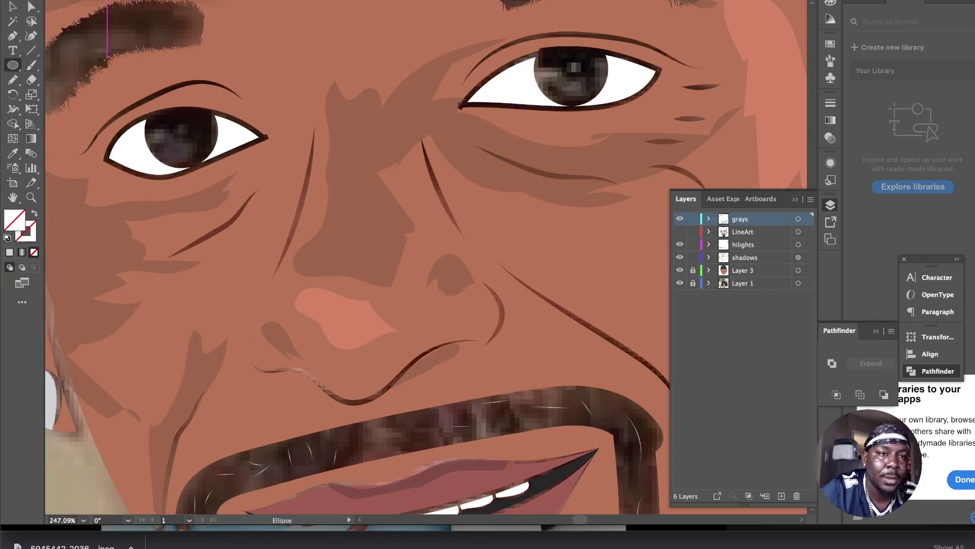
click(19, 0)
click(25, 0)
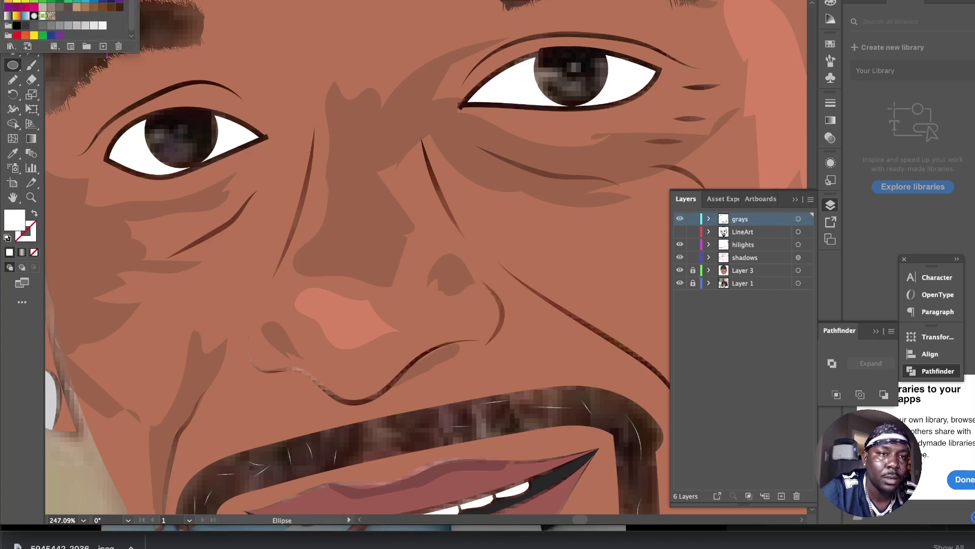
click(197, 123)
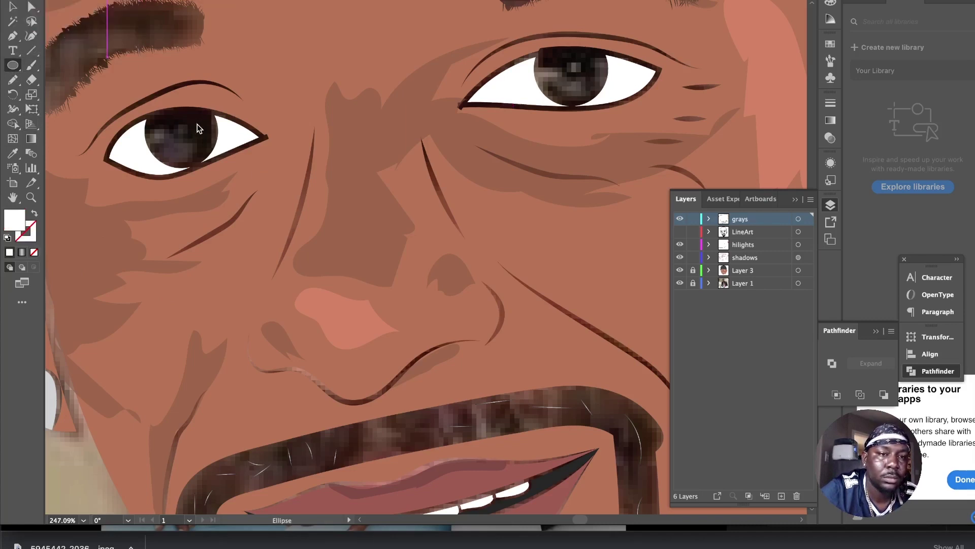
drag(182, 129, 184, 131)
drag(569, 61, 579, 72)
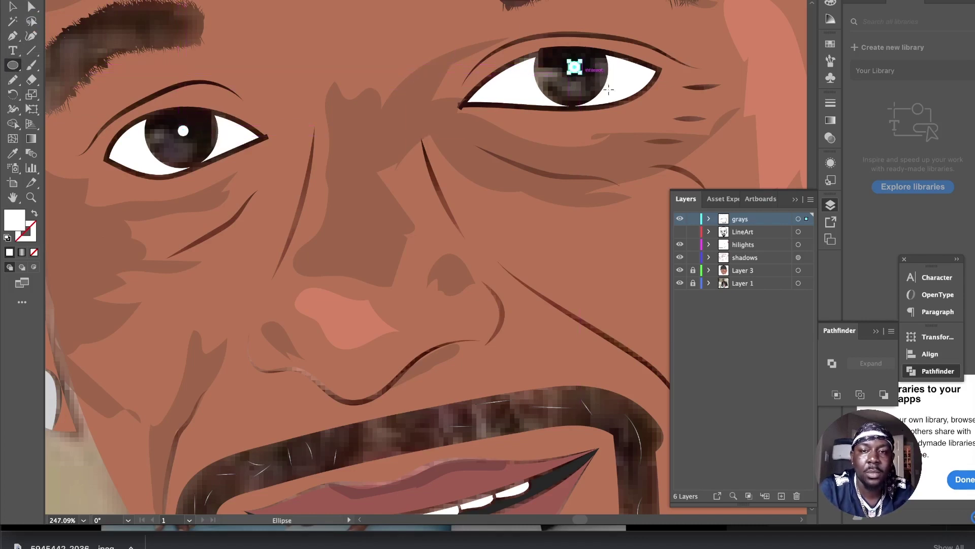
click(680, 232)
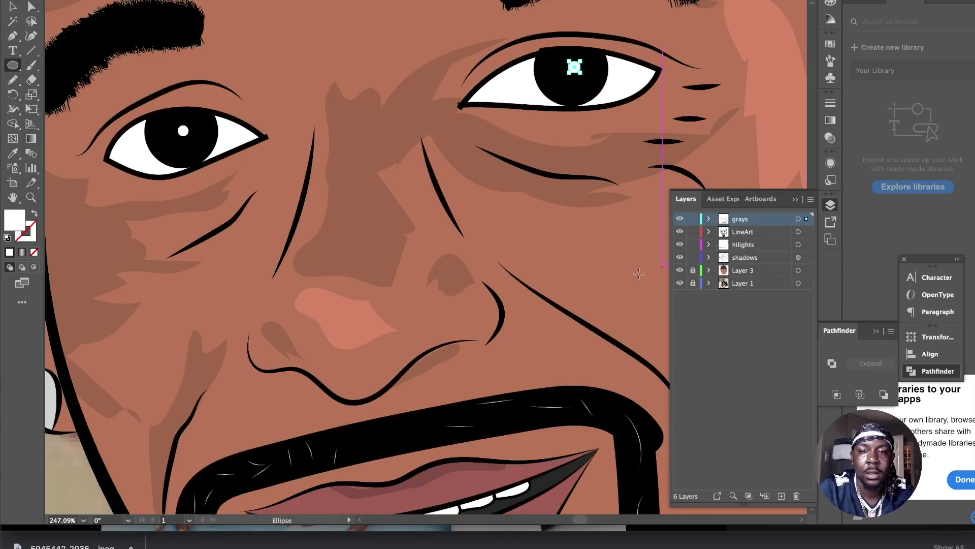
Step: Examine the eye highlights and gray beard strokes in the context of the whole portrait
scroll(570, 282, down, 1)
scroll(494, 246, up, 3)
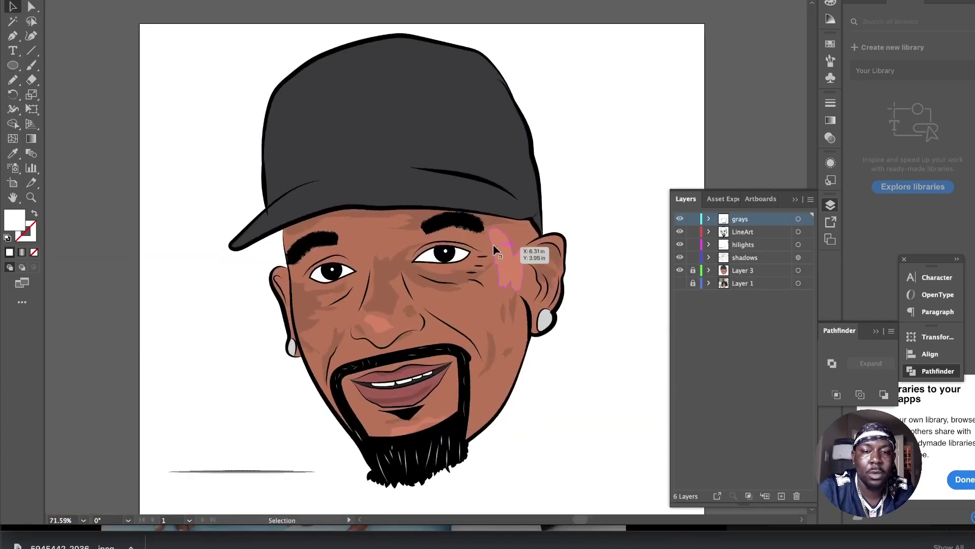
scroll(494, 246, down, 5)
scroll(493, 246, up, 5)
scroll(493, 245, down, 6)
scroll(493, 244, up, 4)
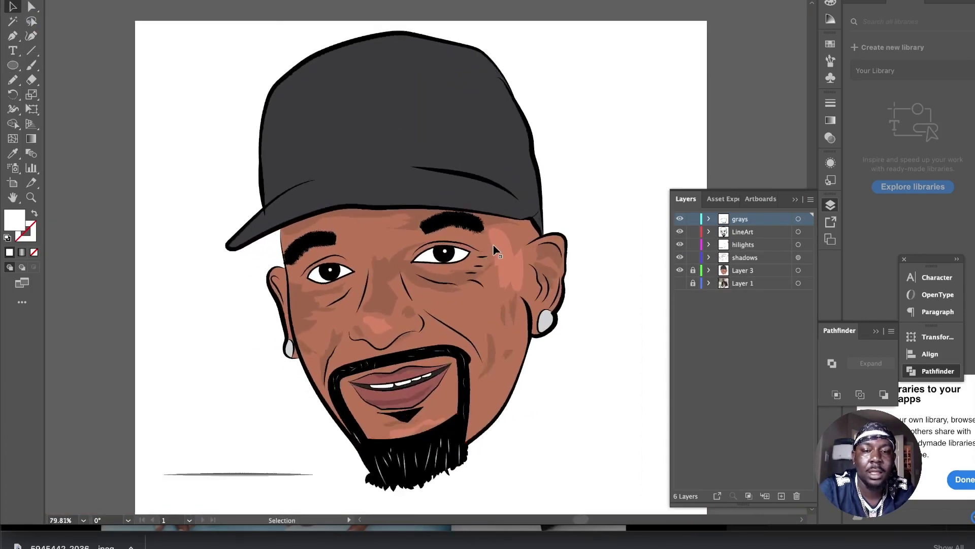
scroll(493, 244, down, 4)
scroll(492, 244, up, 3)
scroll(493, 244, up, 1)
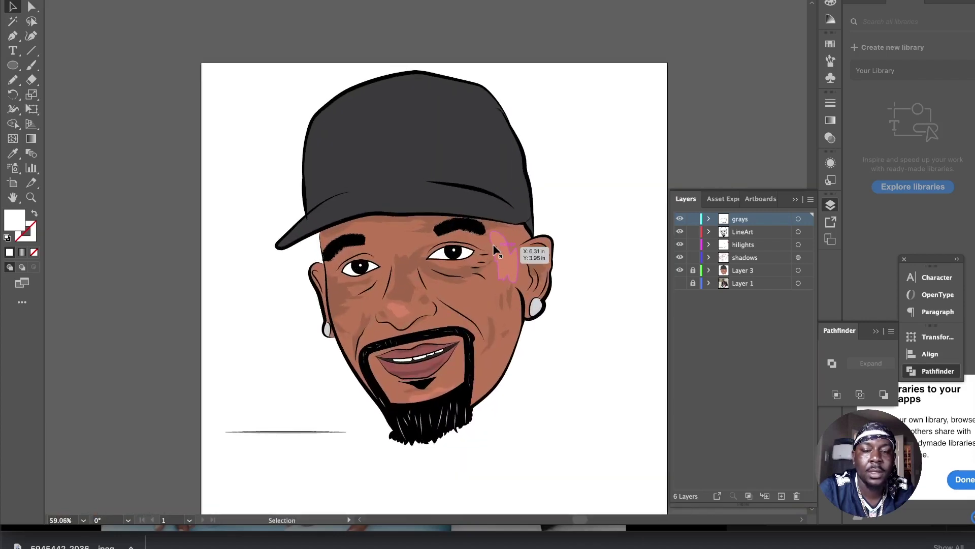
Step: Unlock Layer 3 and fill both earrings with the white-to-black gradient swatch
click(692, 270)
click(732, 270)
scroll(535, 305, up, 5)
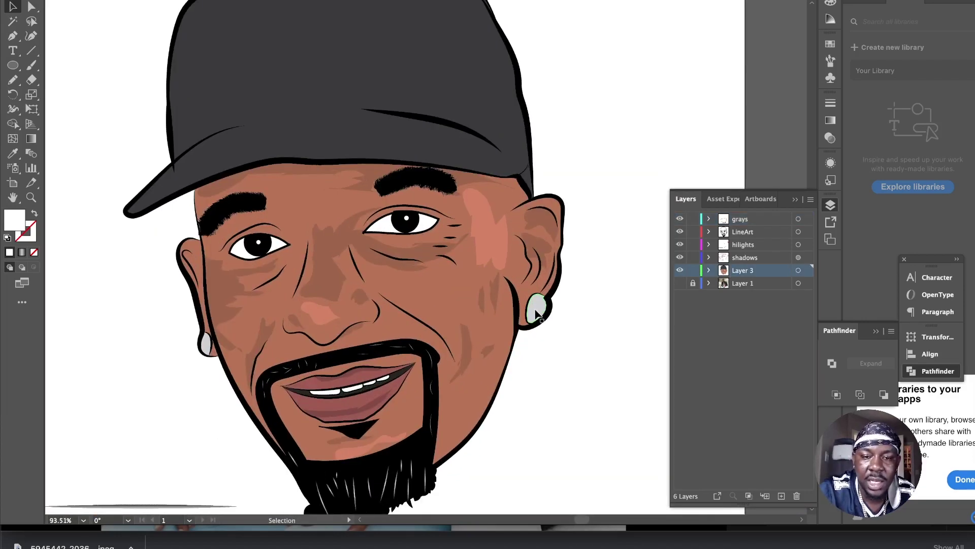
click(536, 307)
shift+click(206, 346)
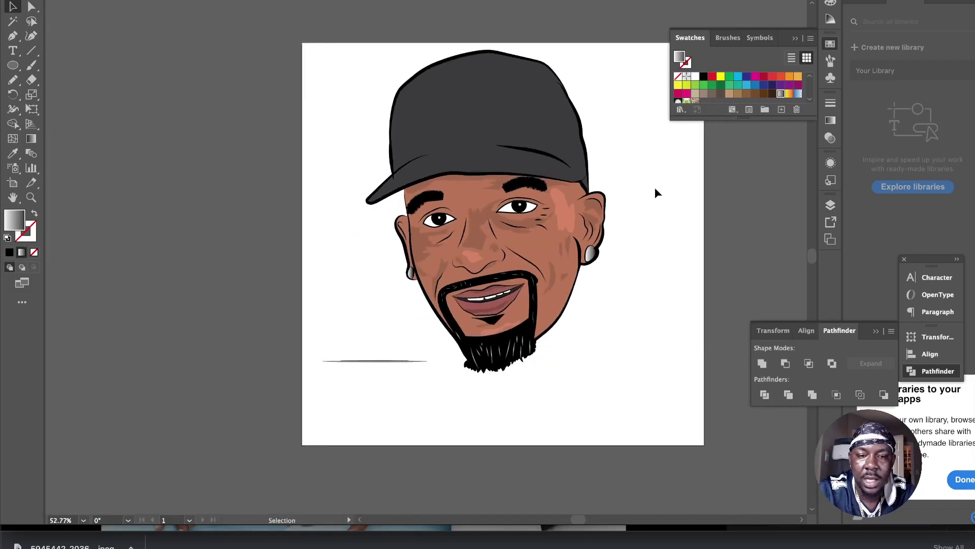
scroll(654, 186, down, 1)
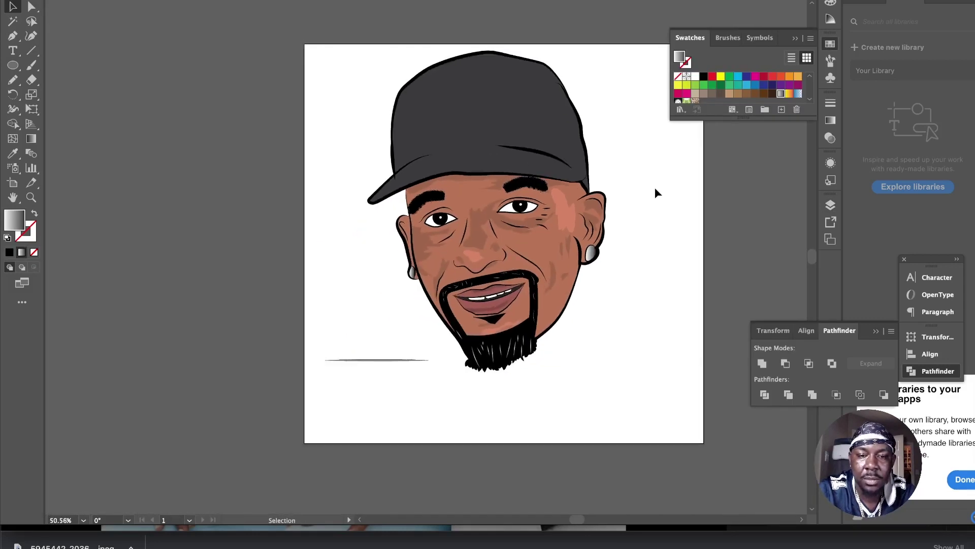
Step: Try to delete the leftover gradient sliver beside the beard
click(393, 376)
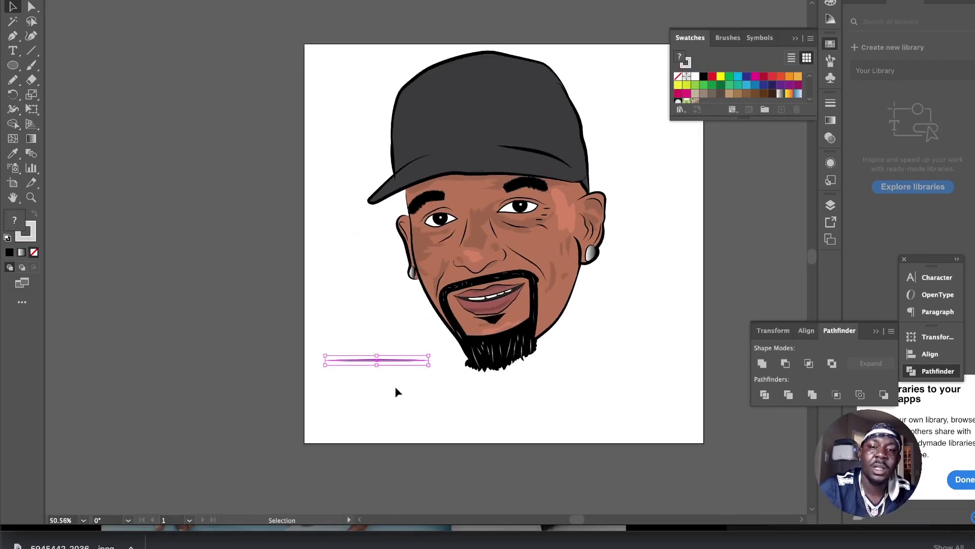
key(Delete)
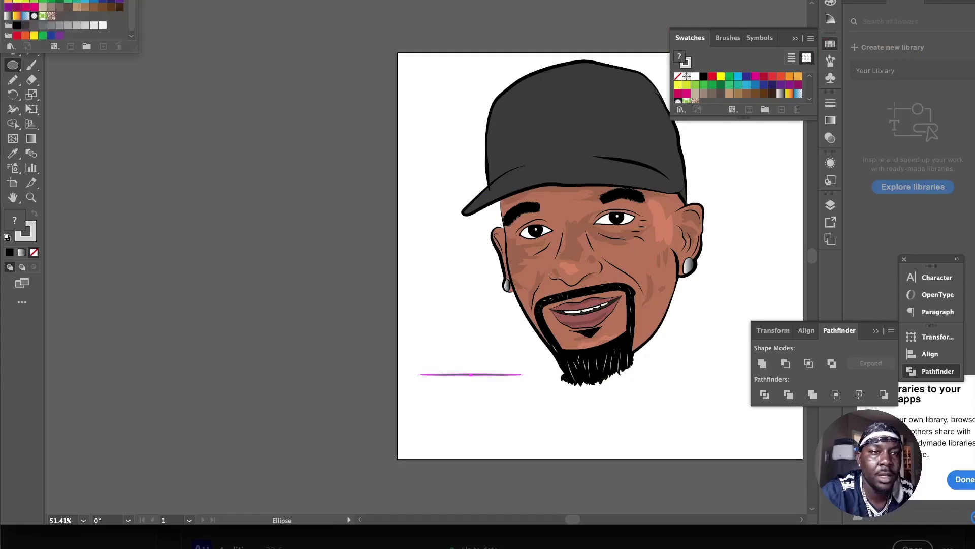
Step: Draw a black rectangle beside the artboard and give it a thick white stroke
click(34, 0)
click(14, 66)
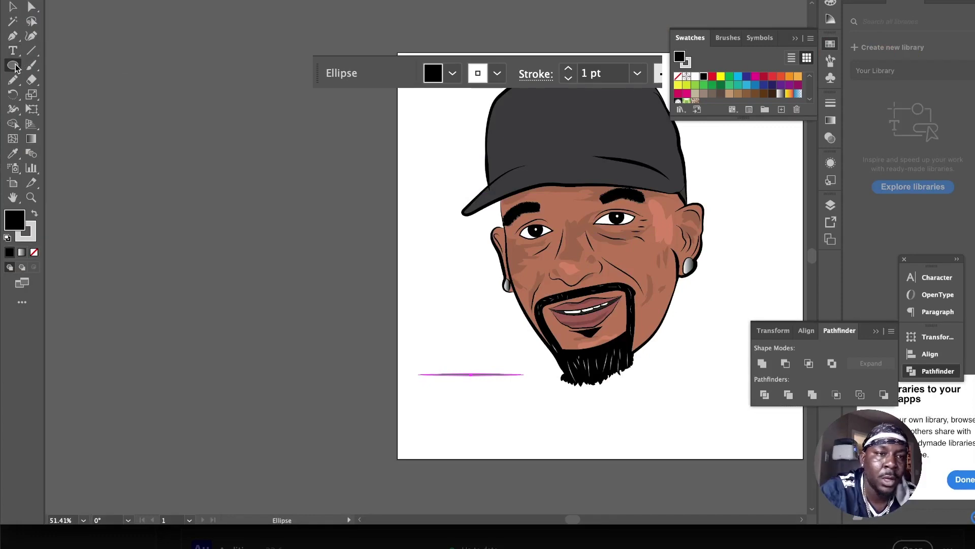
click(65, 67)
drag(70, 53, 352, 206)
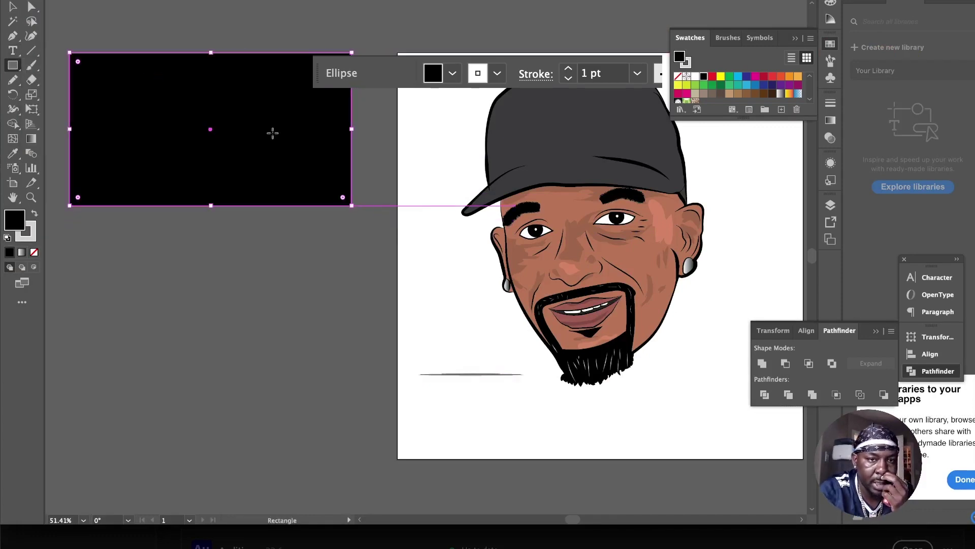
click(96, 0)
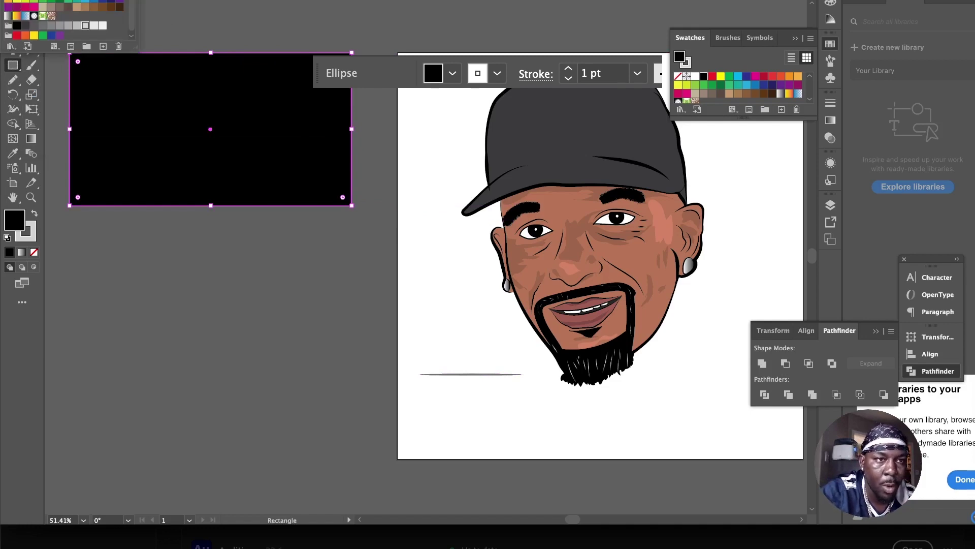
click(151, 0)
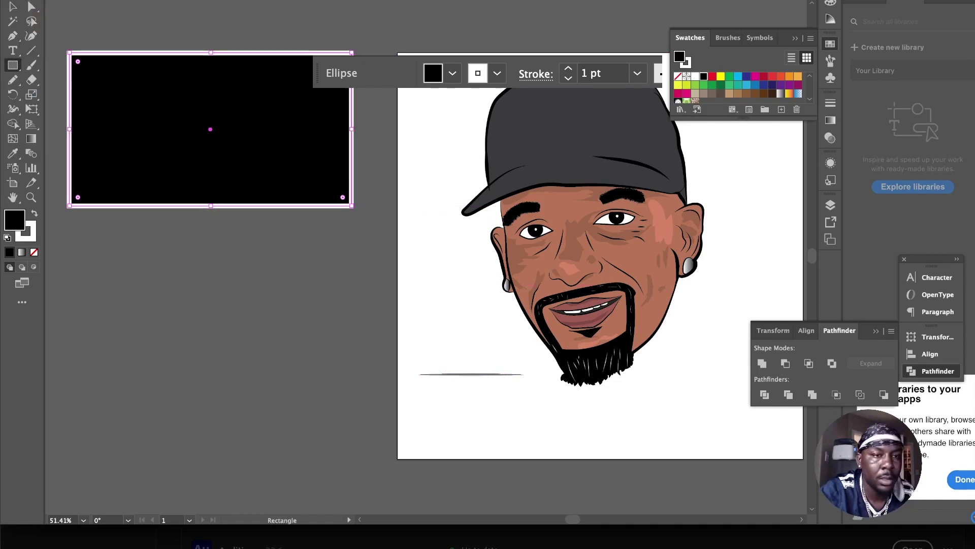
key(v)
click(163, 262)
Step: Add a text area below the rectangle with the centred lines NEVER IGNORANT, GETTING GOALS and ACCOMPLISHED in a larger size
scroll(163, 261, down, 1)
key(t)
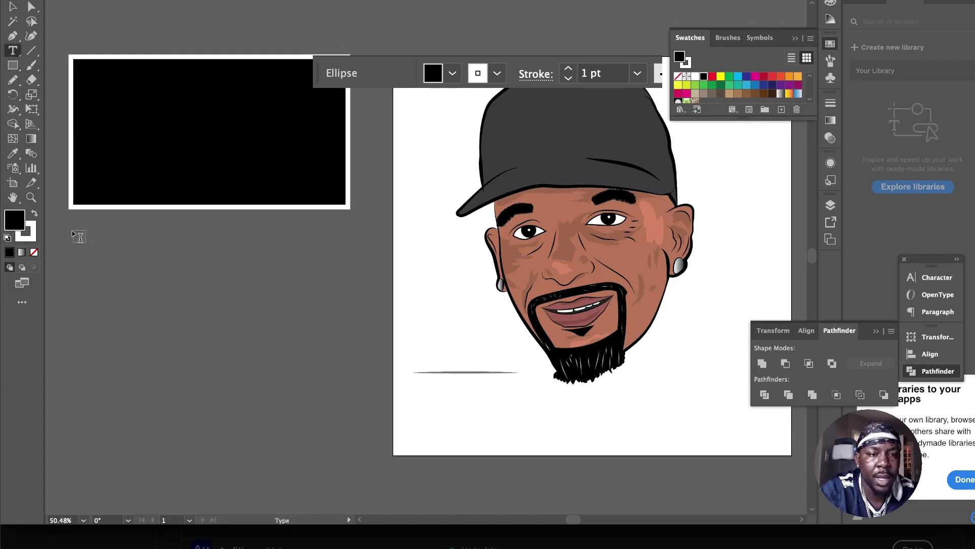
drag(76, 235, 346, 364)
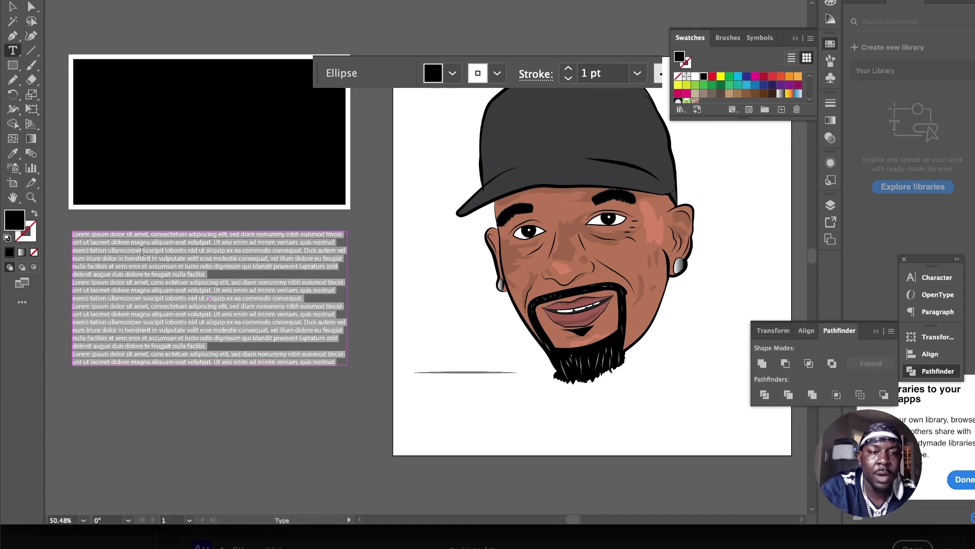
text(NEVER IGNORANT)
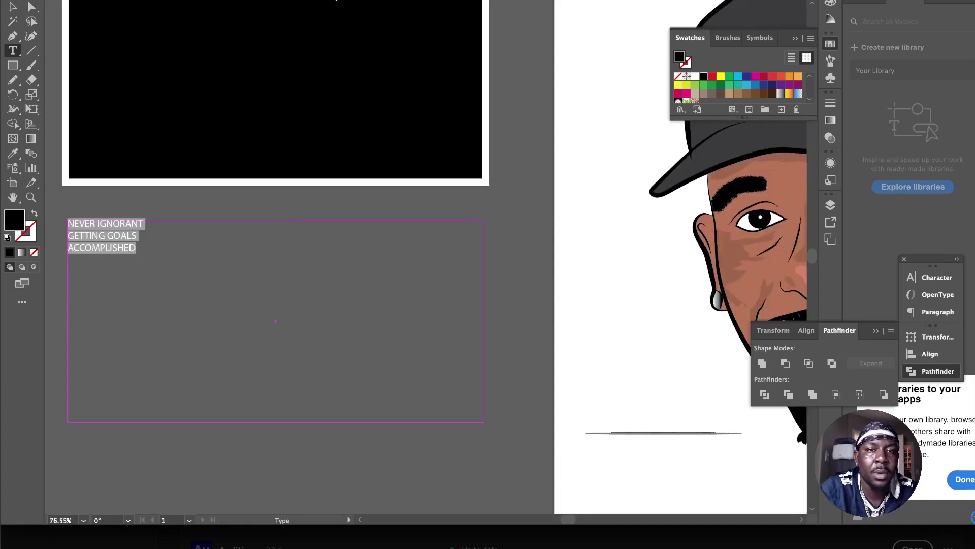
key(Return)
key(super+shift+c)
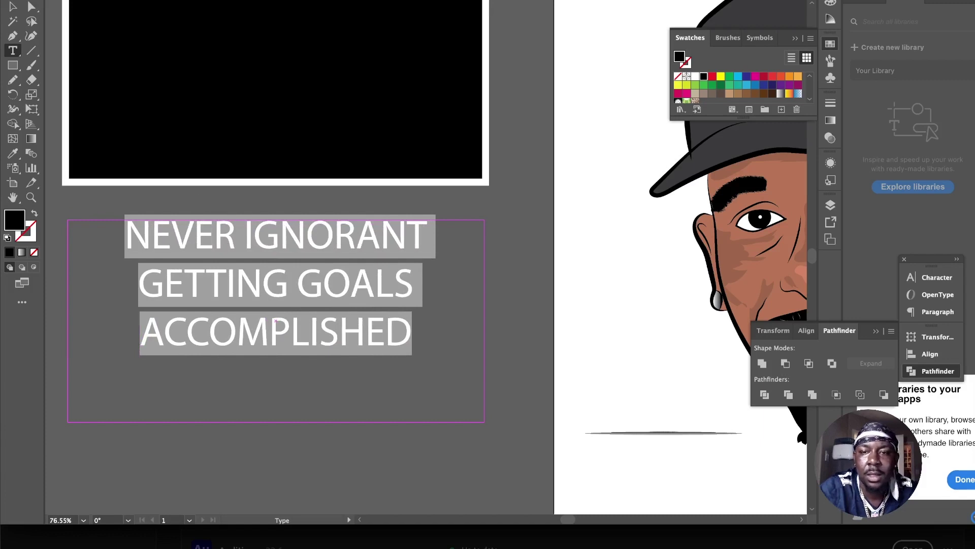
Step: Choose a jagged, brush-style display font for the three lines of text
click(541, 1)
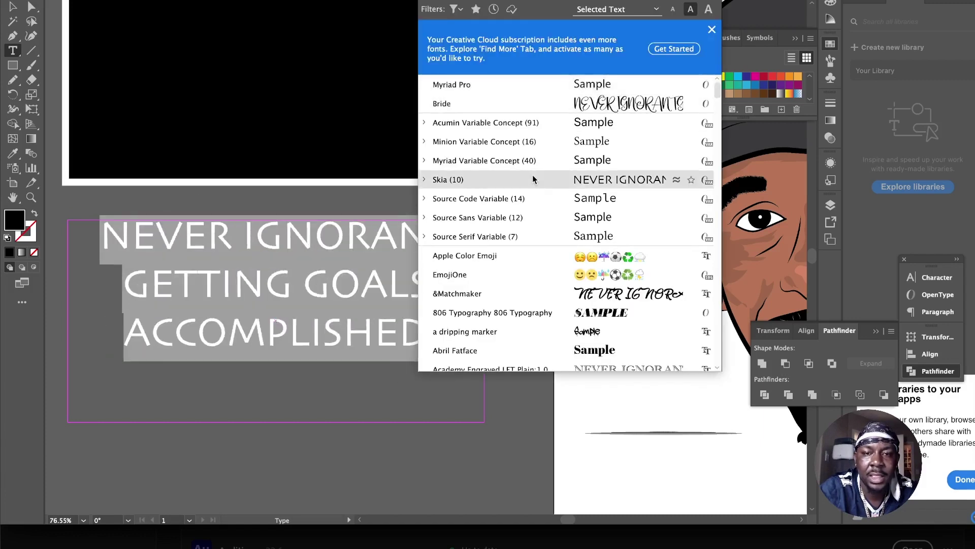
scroll(540, 269, down, 5)
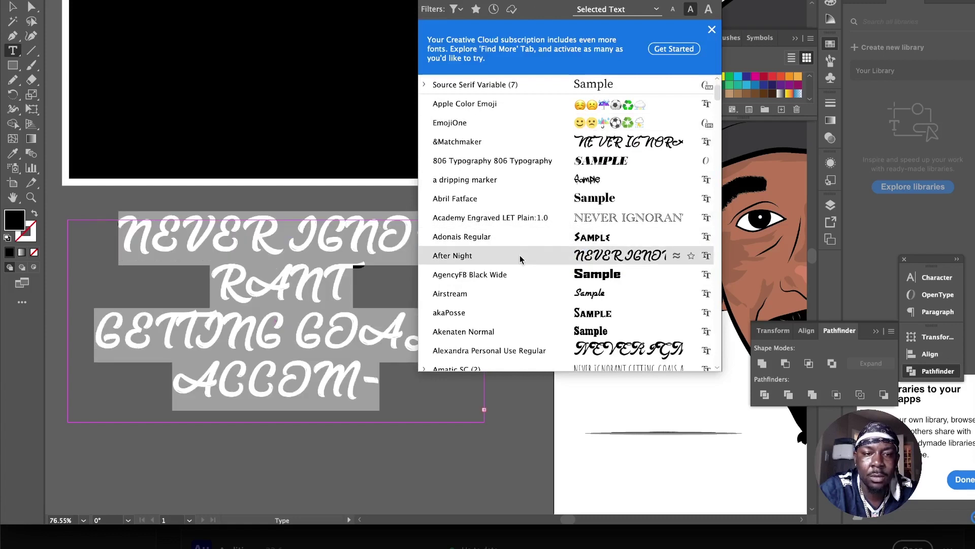
scroll(522, 293, down, 5)
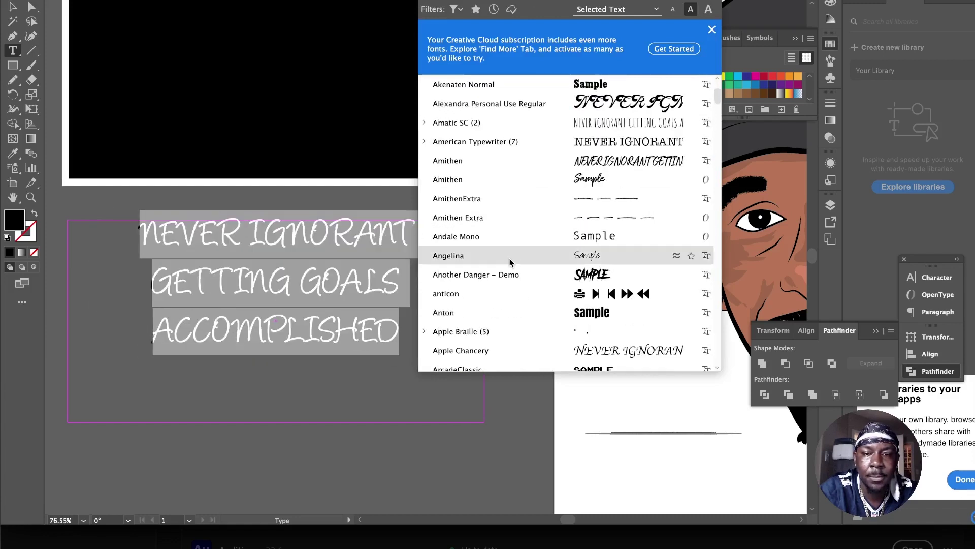
key(Escape)
Step: Increase the line spacing of all three lines slightly and enlarge the text to fill its frame
triple_click(184, 271)
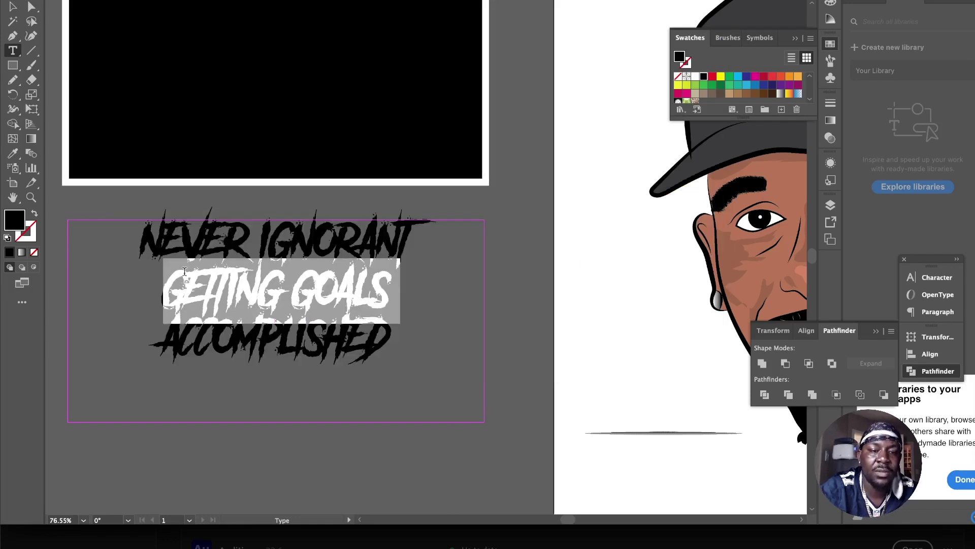
key(ctrl+a)
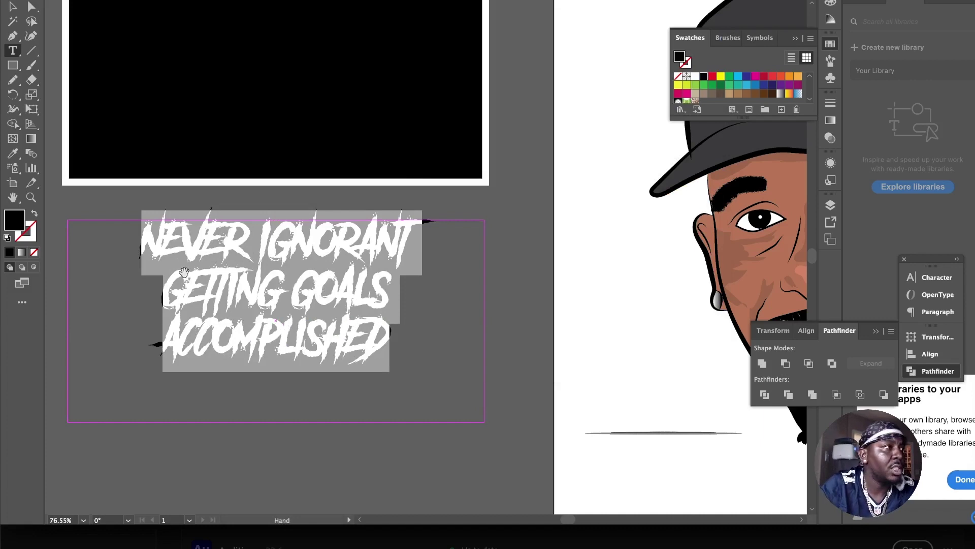
key(alt+Down)
key(alt+Down)
key(alt+Down)
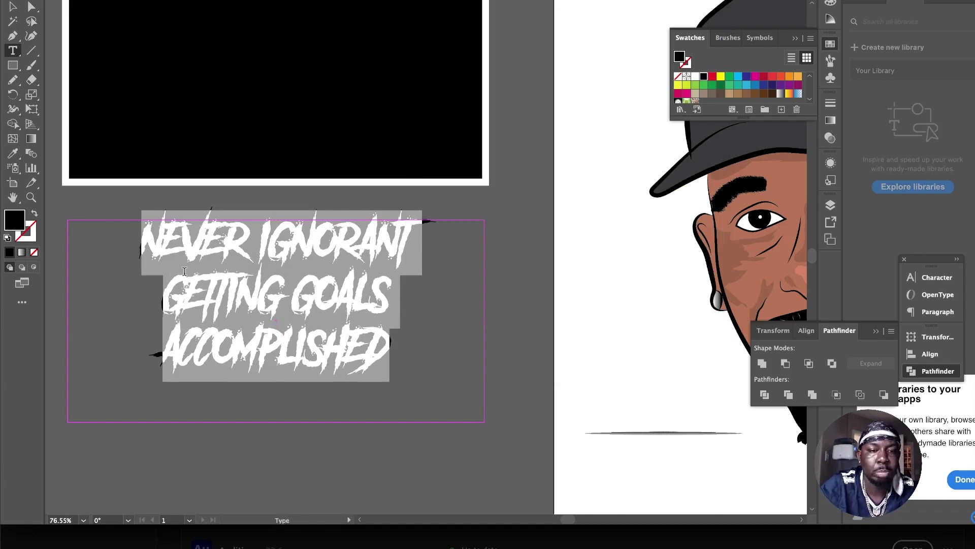
key(ctrl+shift+period)
key(ctrl+shift+period)
key(ctrl+shift+period)
key(ctrl+shift+period)
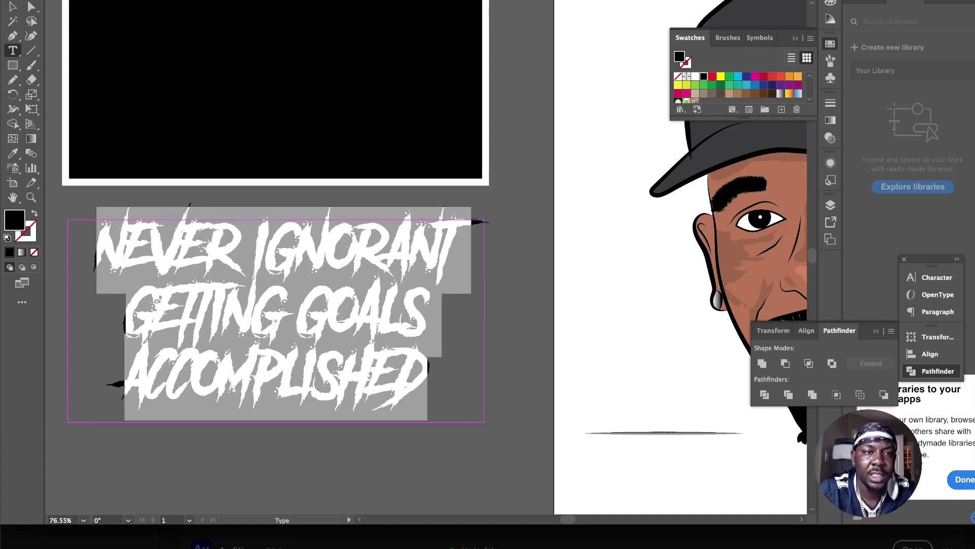
Step: Fill the lettering with white and centre it on the black rectangle
click(10, 1)
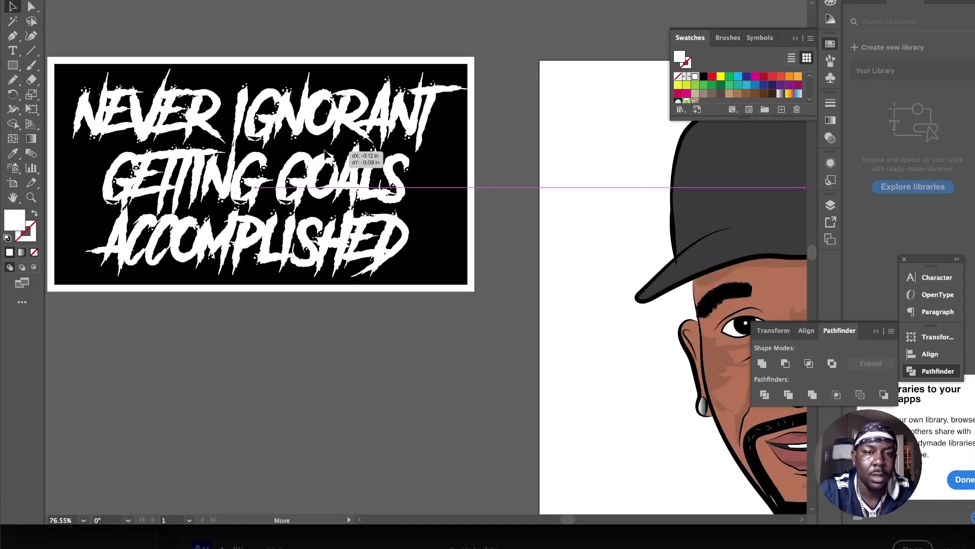
drag(333, 152, 325, 148)
click(308, 53)
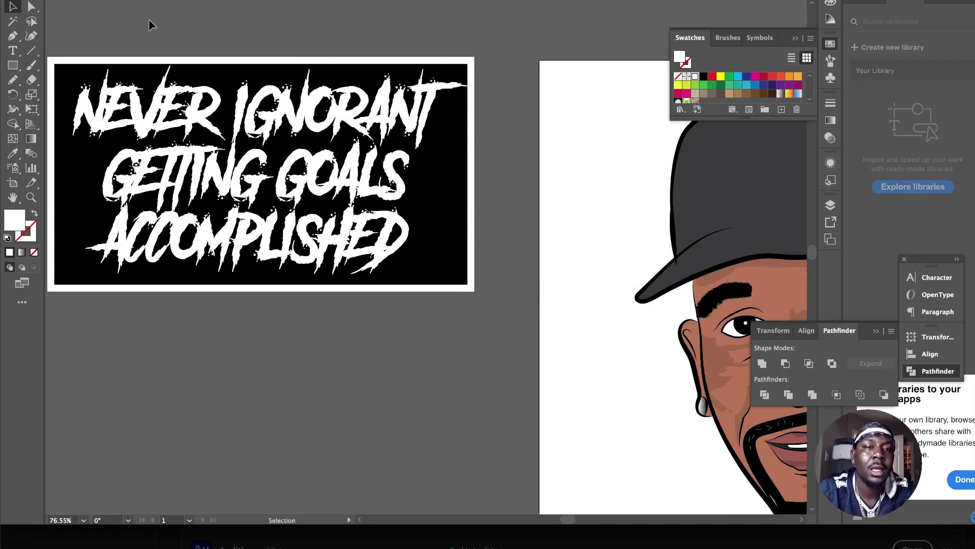
Step: Group the white lettering with the black rectangle
key(a)
key(ctrl+a)
key(ctrl+g)
click(345, 381)
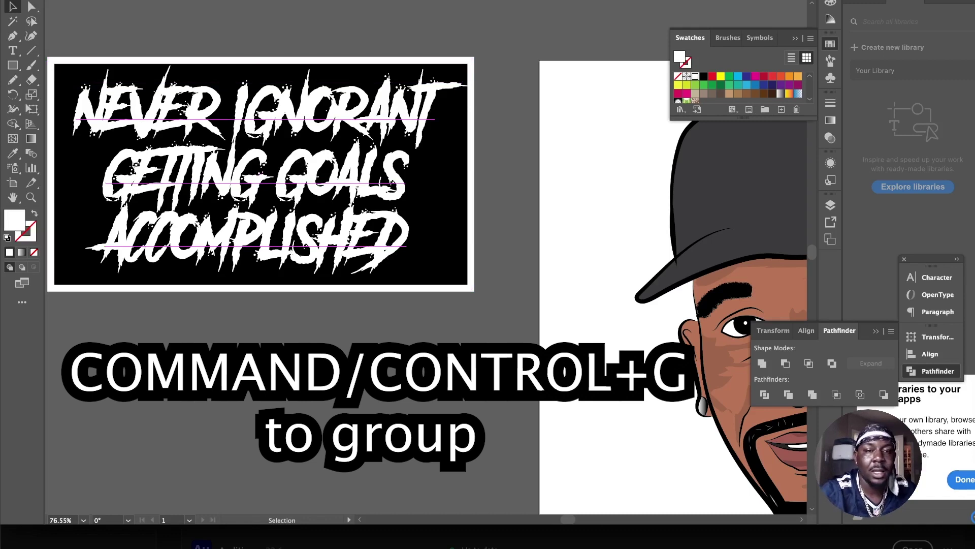
Step: Move the grouped banner into the grays layer and place it just above the artboard
scroll(445, 289, down, 4)
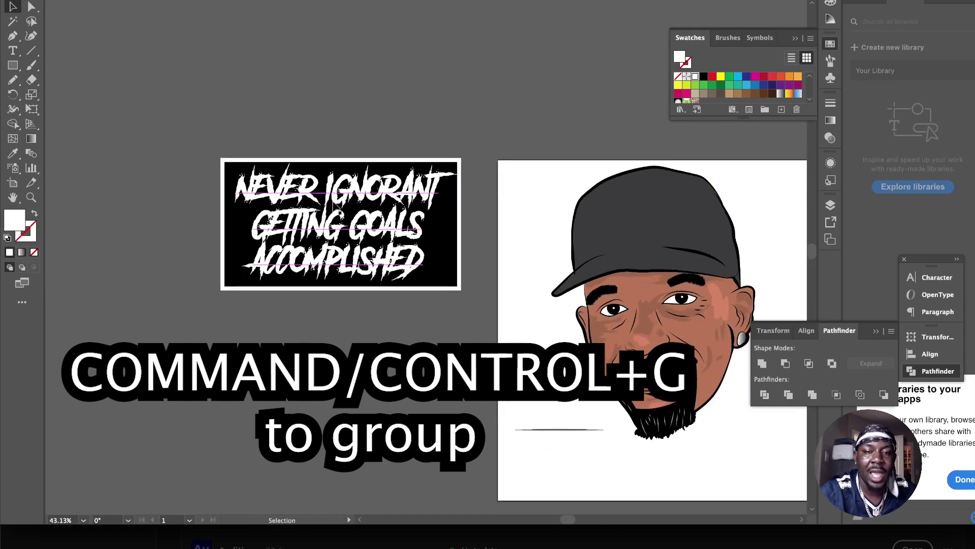
drag(456, 283, 748, 252)
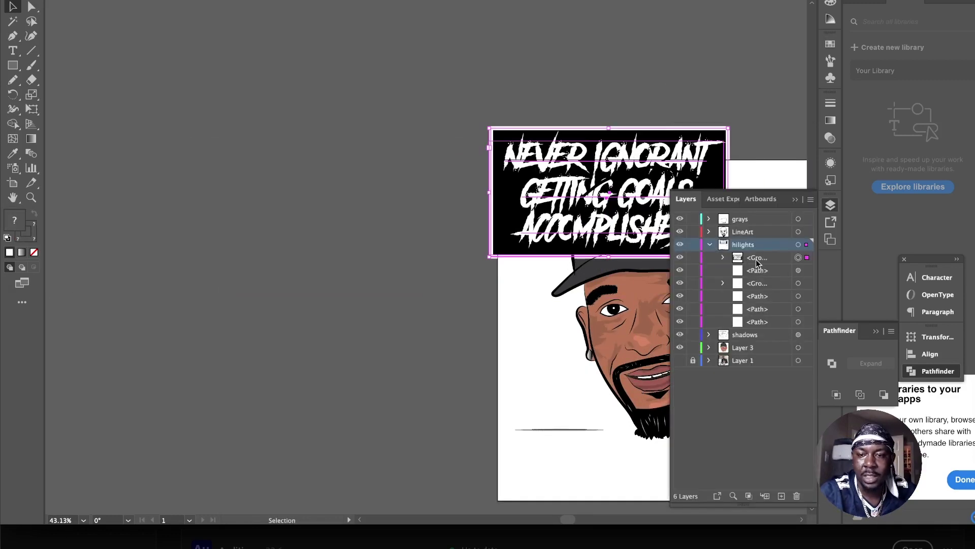
click(765, 259)
drag(764, 261, 761, 216)
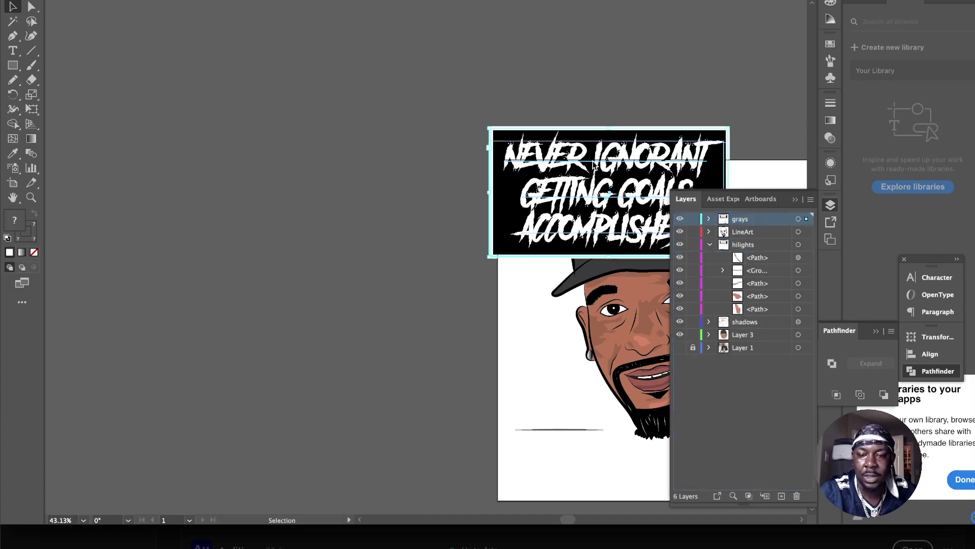
scroll(468, 221, right, 5)
click(501, 50)
drag(262, 142, 354, 25)
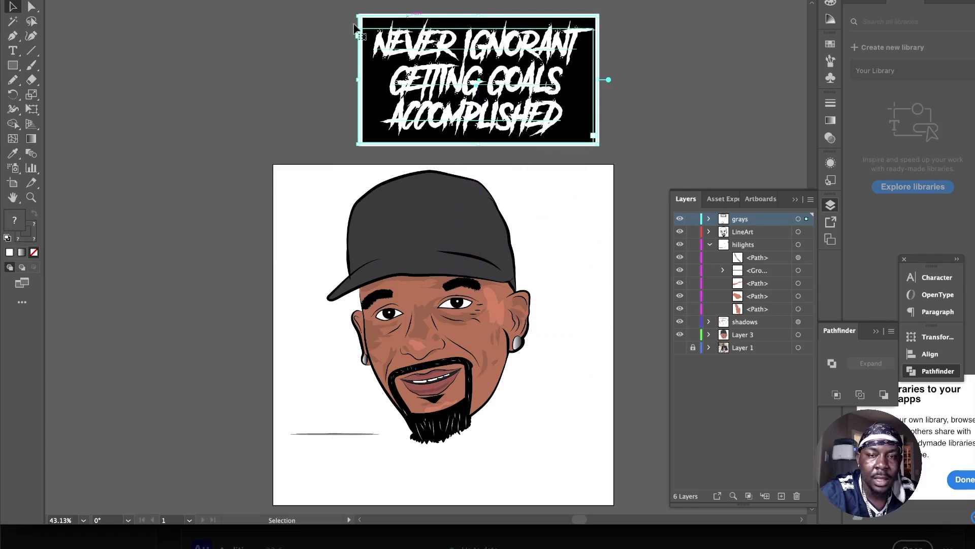
Step: Apply an Envelope Distort warp to the banner with the horizontal Arch style and only a slight bend
click(147, 1)
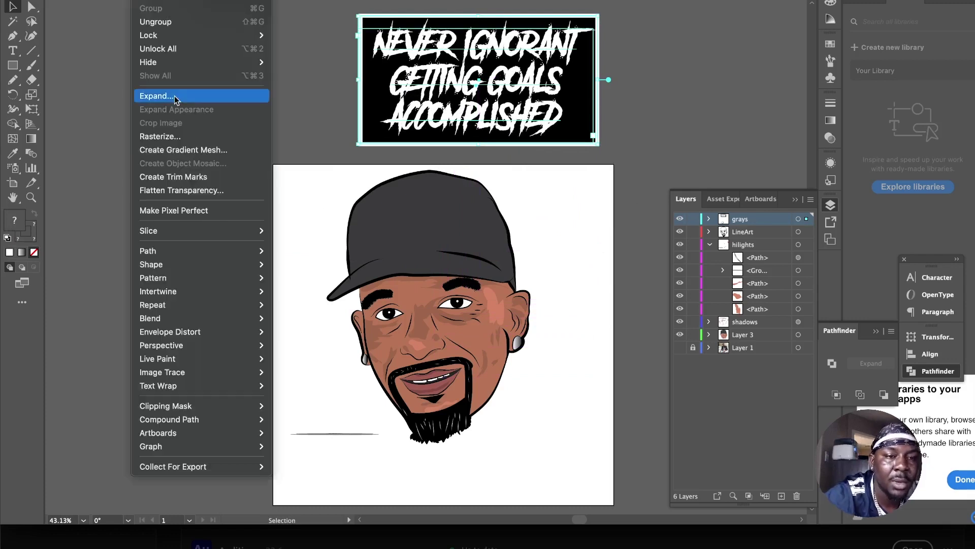
mouse_move(170, 332)
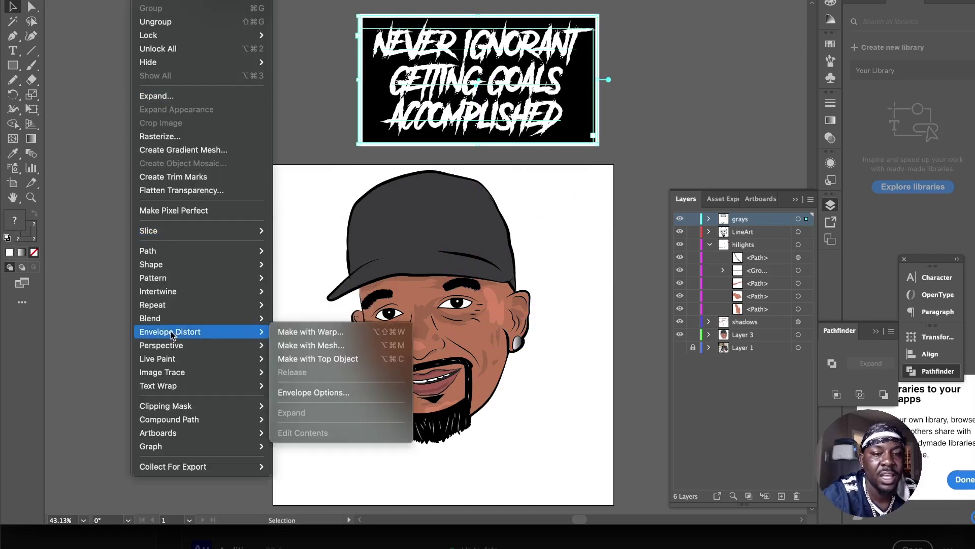
click(326, 335)
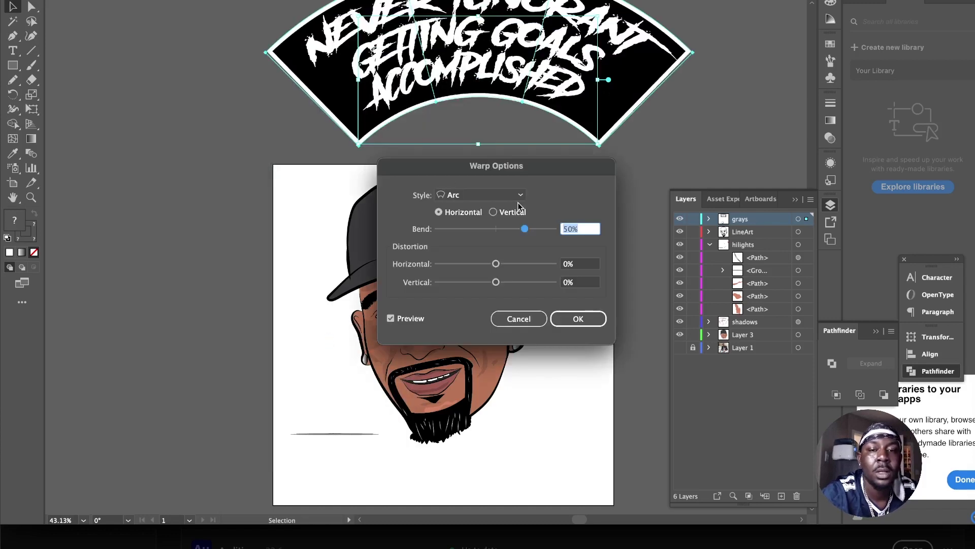
click(489, 195)
click(466, 251)
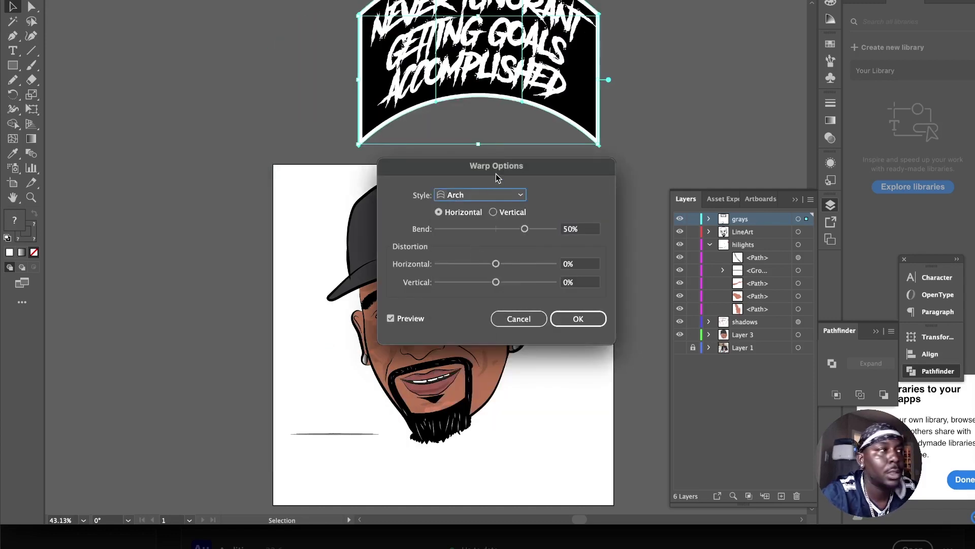
drag(525, 228, 508, 229)
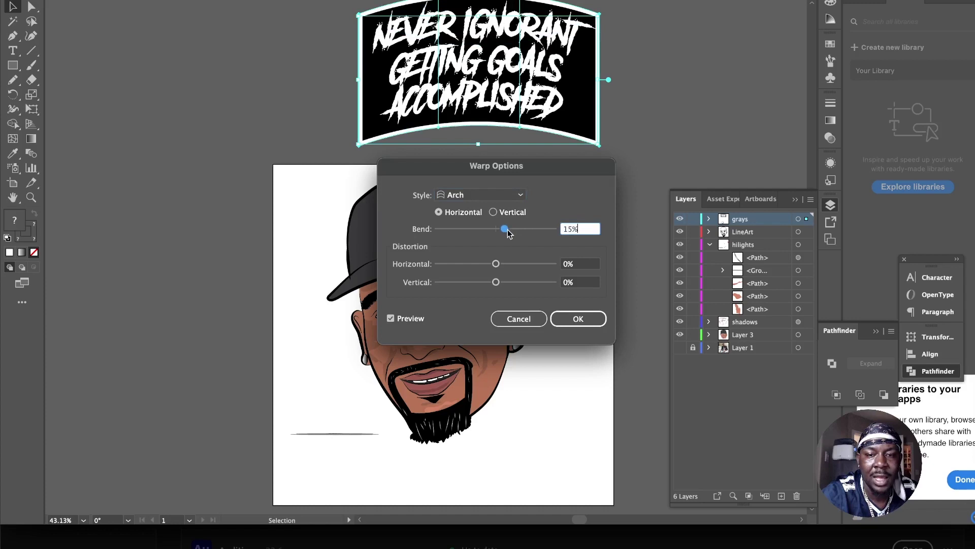
click(598, 319)
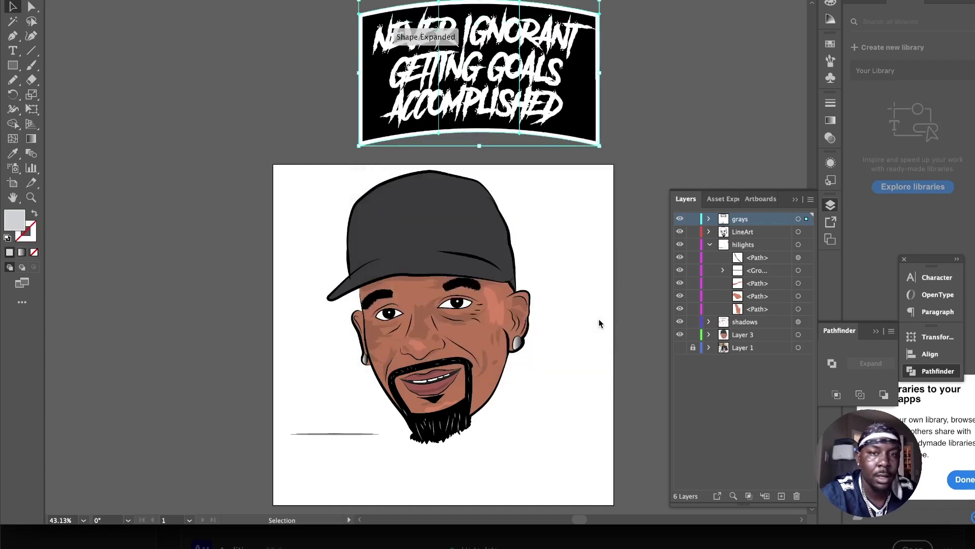
Step: Fit the warped banner at a reduced size onto the front of the cap and thin its white outline
drag(594, 133, 561, 249)
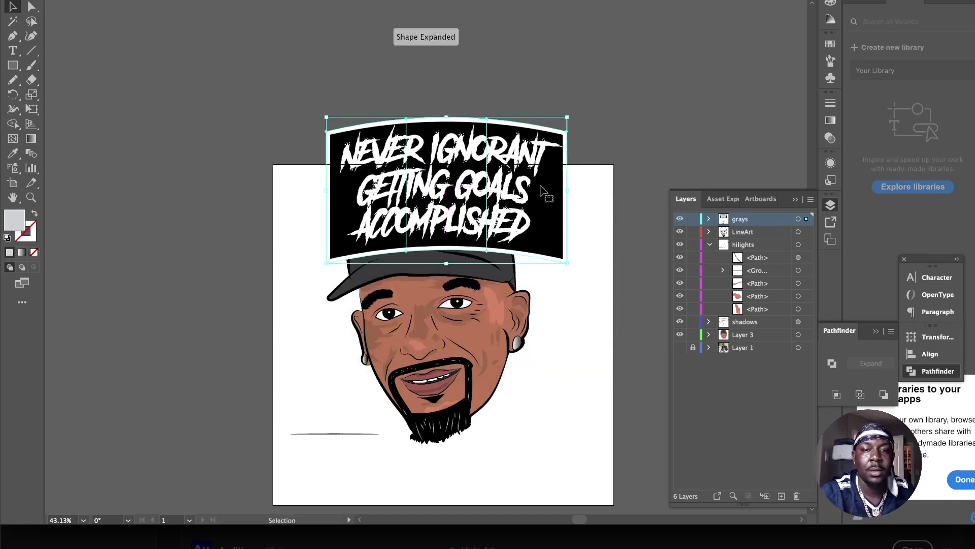
drag(568, 189, 445, 196)
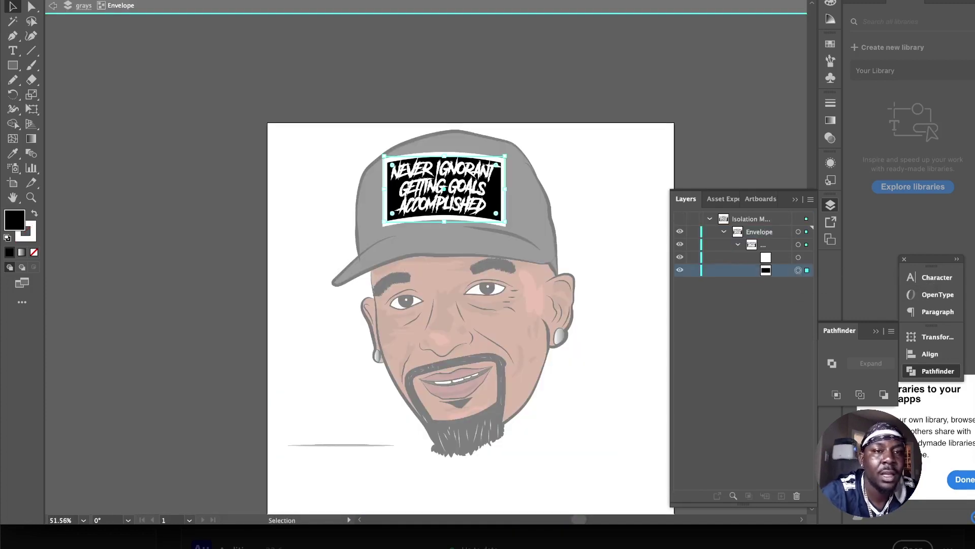
key(Down)
key(Down)
key(Down)
key(Down)
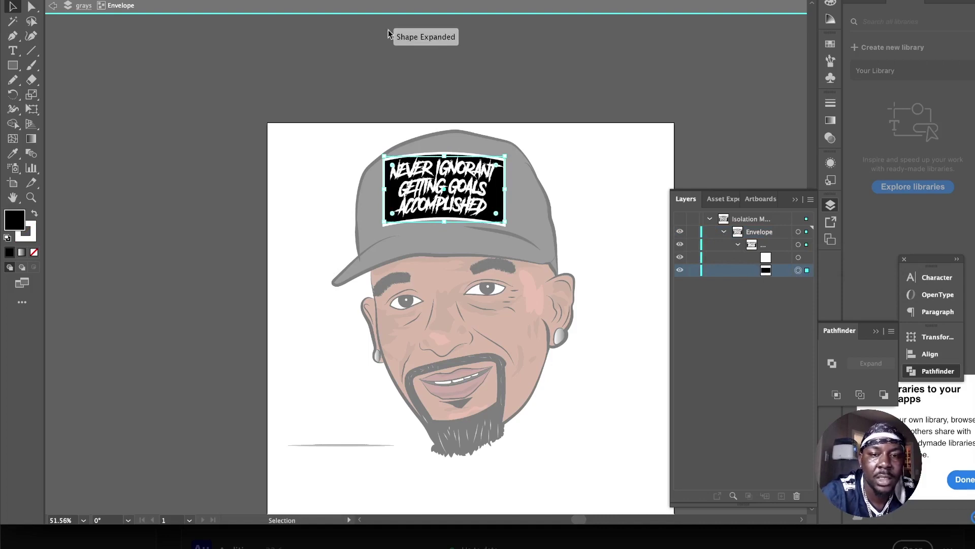
click(288, 97)
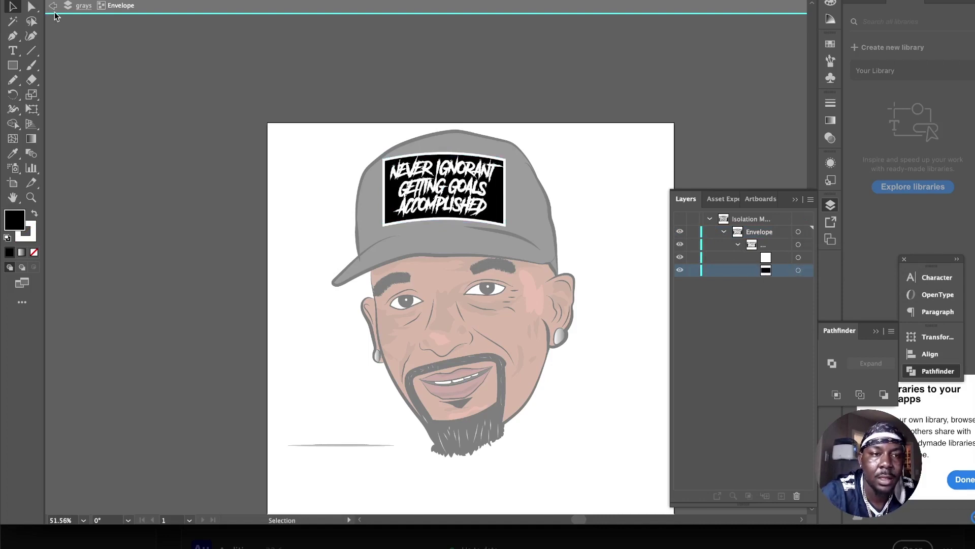
Step: Select the whole cartoon including the cap banner and move it slightly down on the artboard
scroll(521, 258, down, 2)
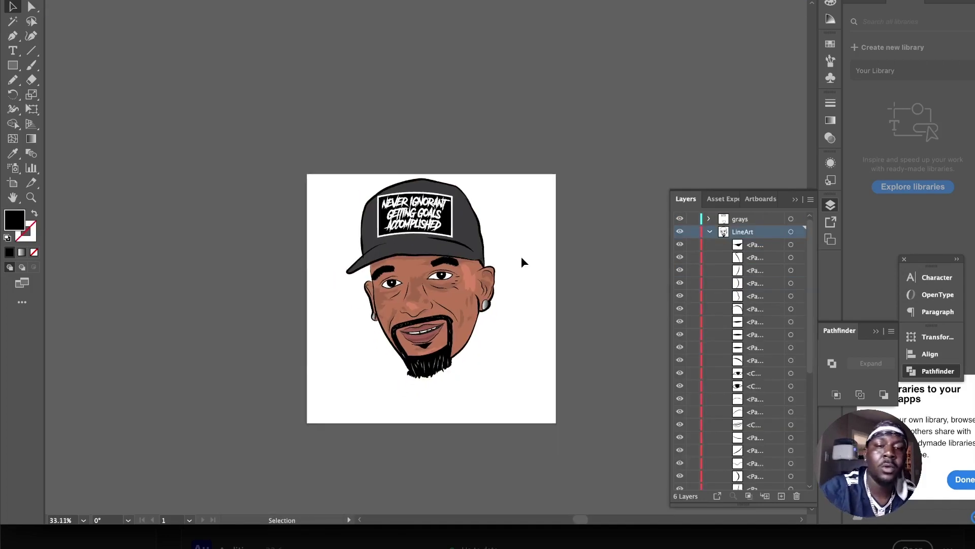
scroll(522, 260, down, 2)
scroll(503, 294, up, 3)
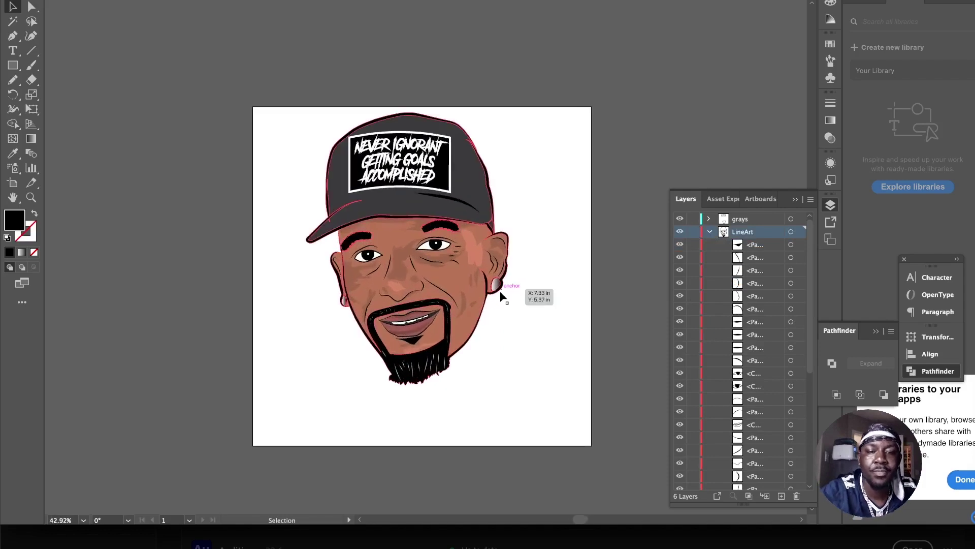
drag(295, 114, 561, 431)
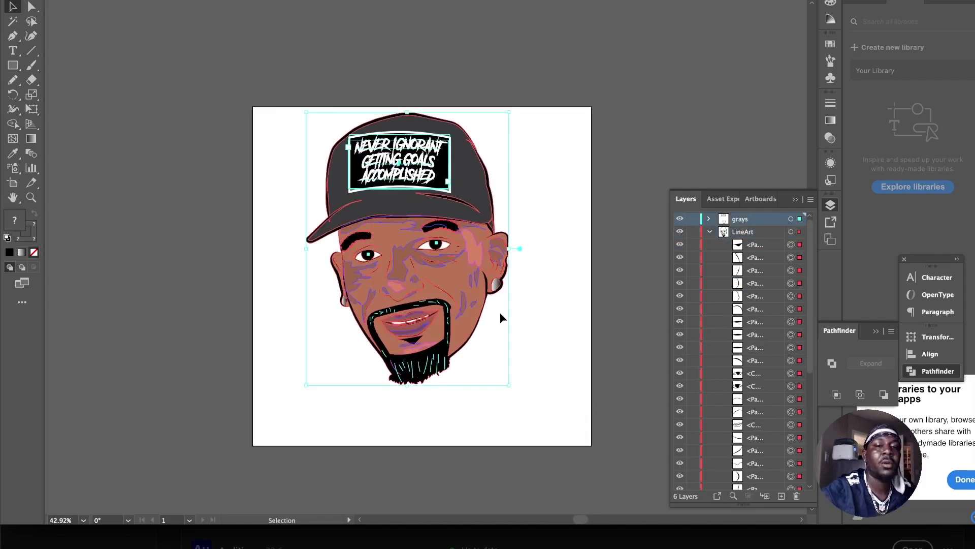
drag(465, 282, 473, 311)
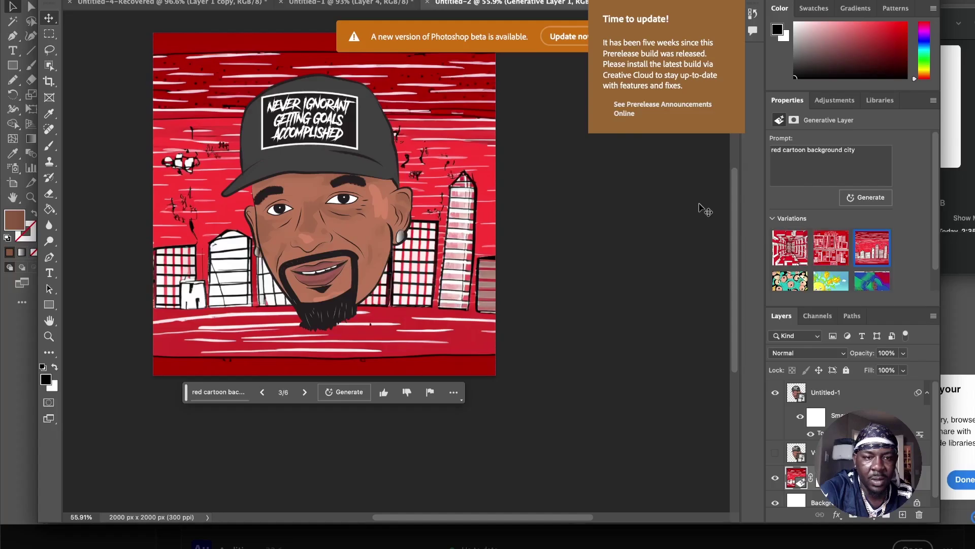
Step: Switch to Photoshop and examine the finished cartoon against the red cartoon city background
scroll(392, 218, up, 3)
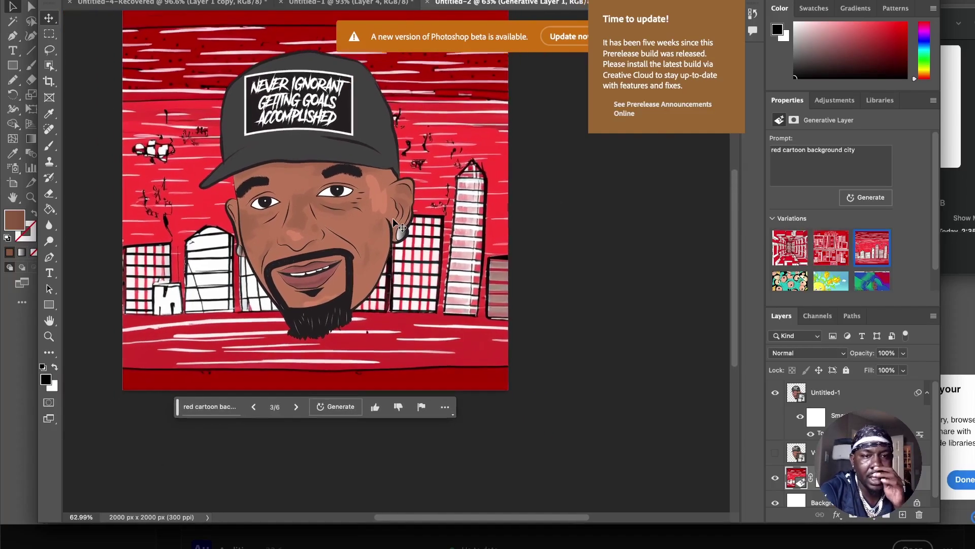
scroll(392, 218, down, 3)
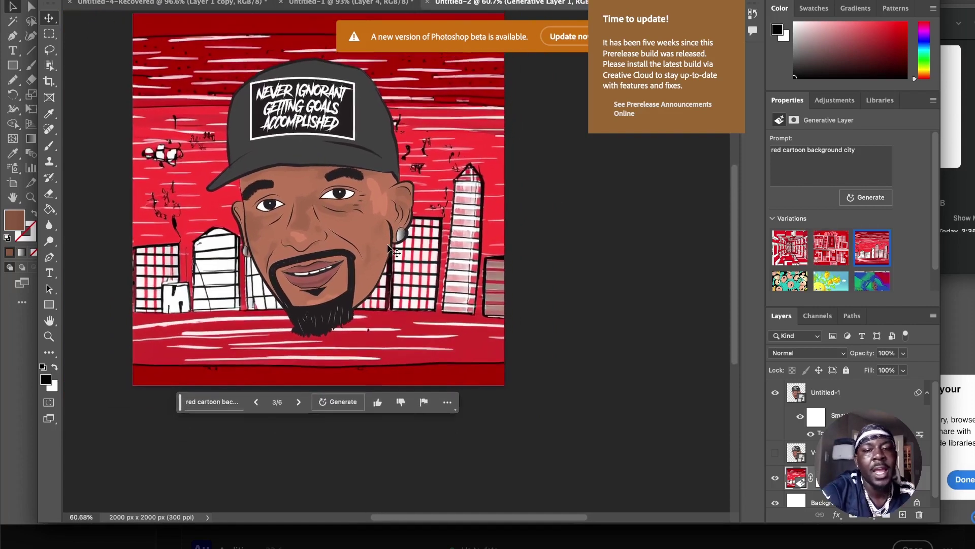
scroll(398, 236, up, 4)
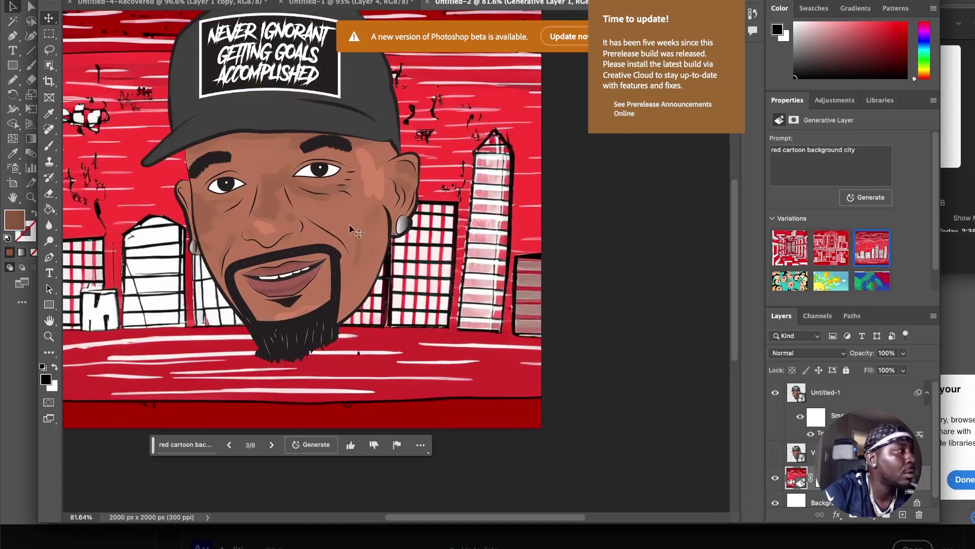
scroll(347, 249, up, 4)
scroll(347, 249, left, 4)
scroll(347, 249, down, 1)
scroll(347, 249, right, 1)
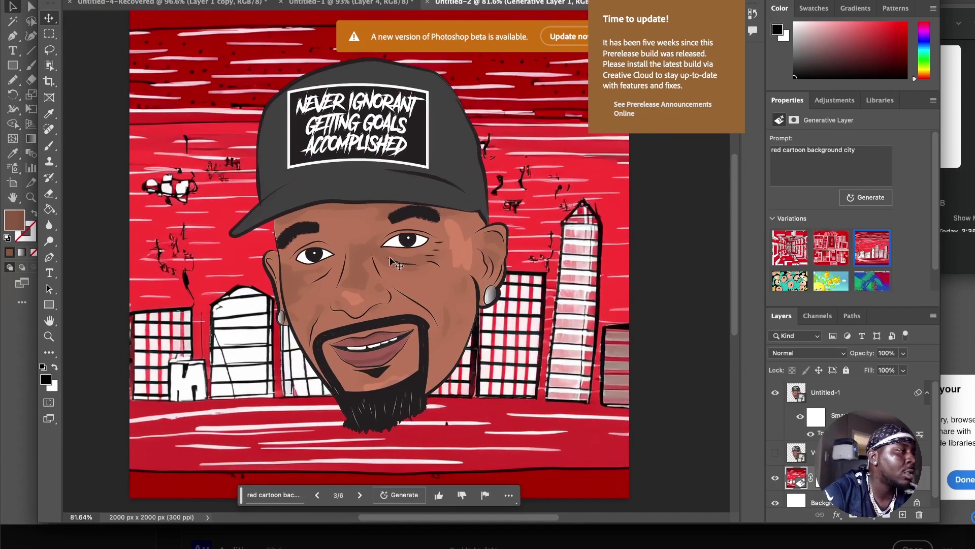